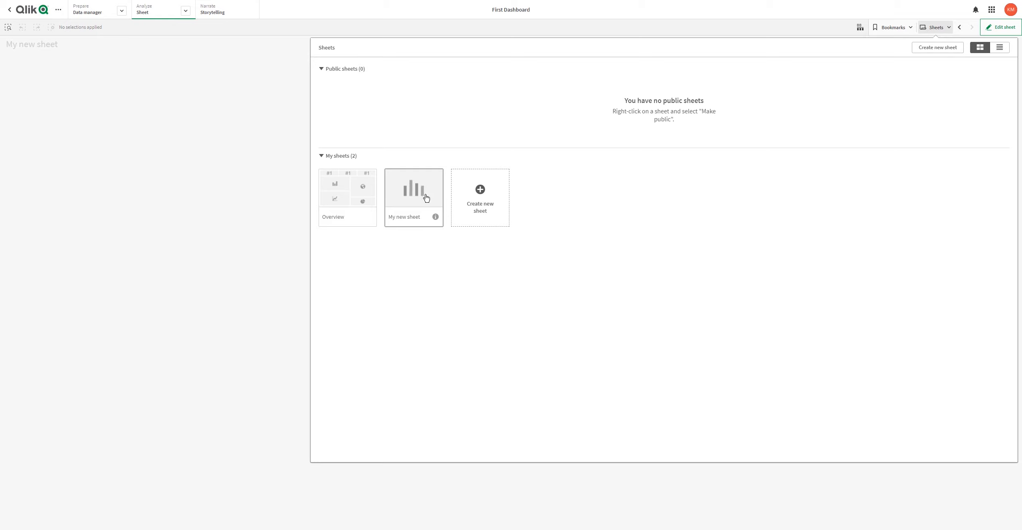
Create an additional blank sheet in the app, keeping its default title.
left_click(942, 31)
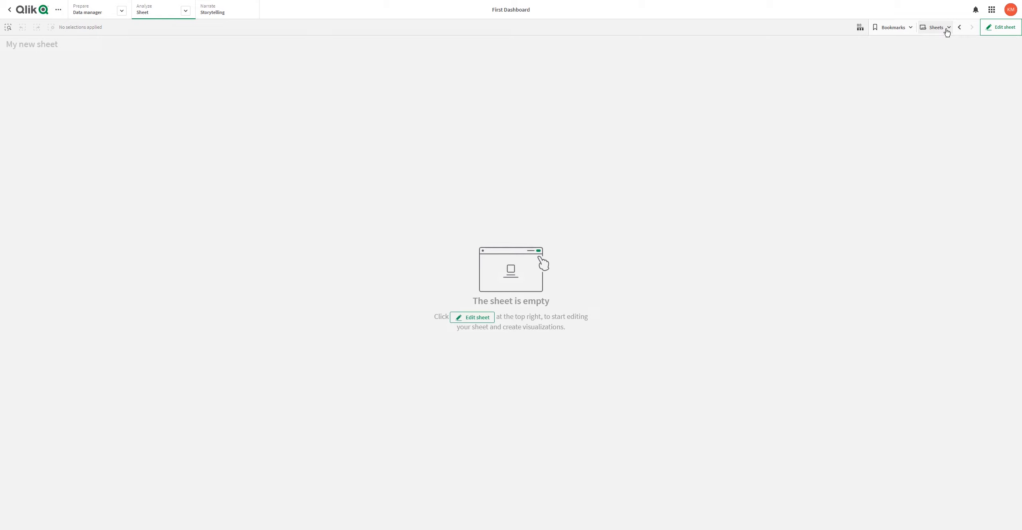
left_click(947, 31)
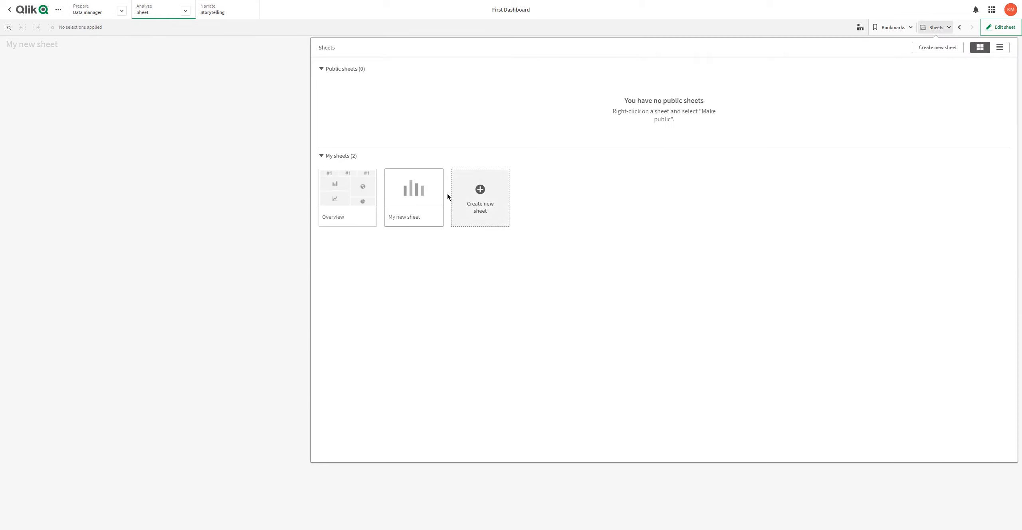
left_click(483, 204)
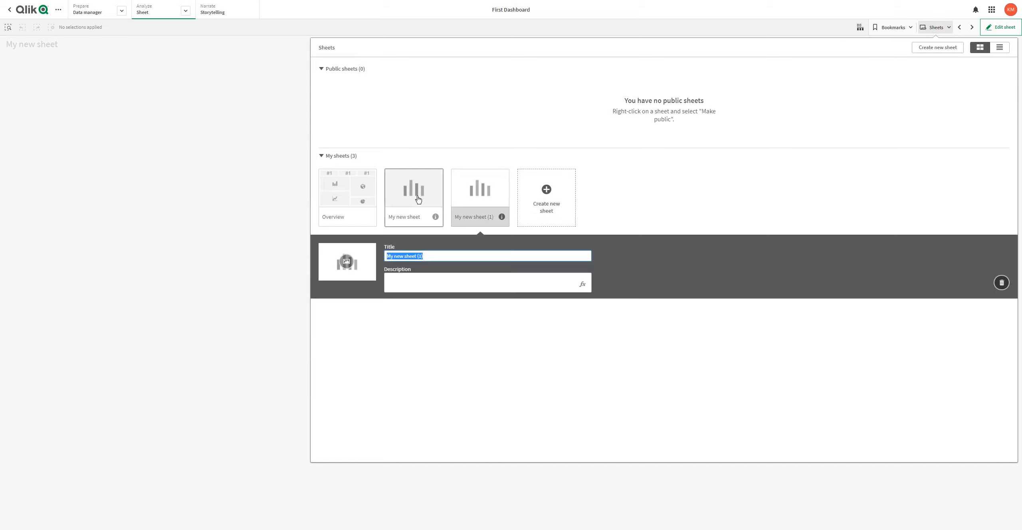
left_click(422, 205)
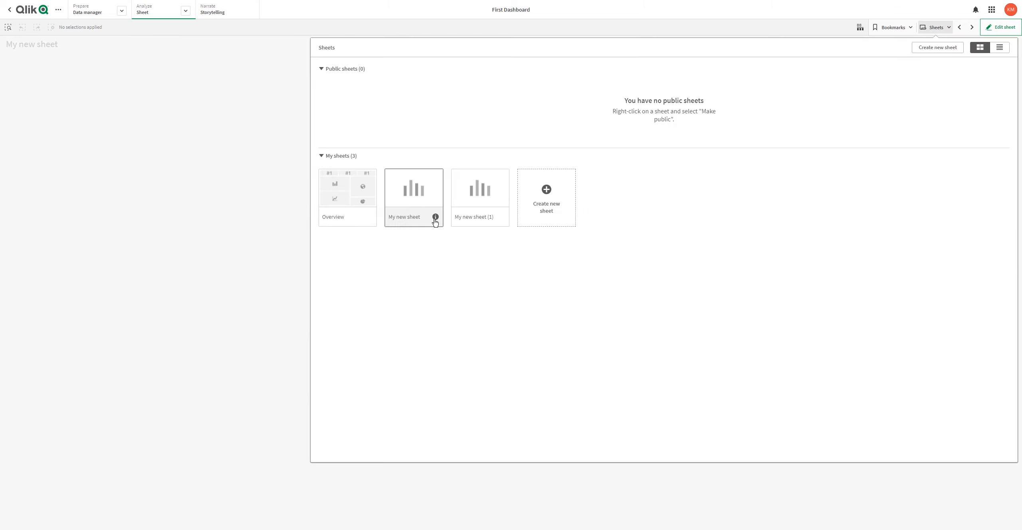
Rename the sheet "My new sheet" as Product.
left_click(435, 218)
left_click(1001, 251)
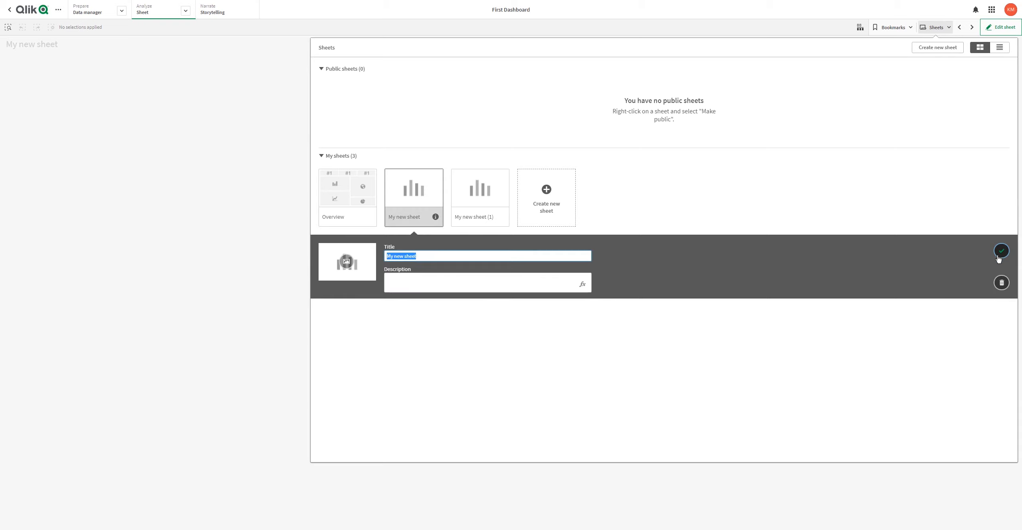
type("P")
type("rodcu")
type("uc")
key("Return")
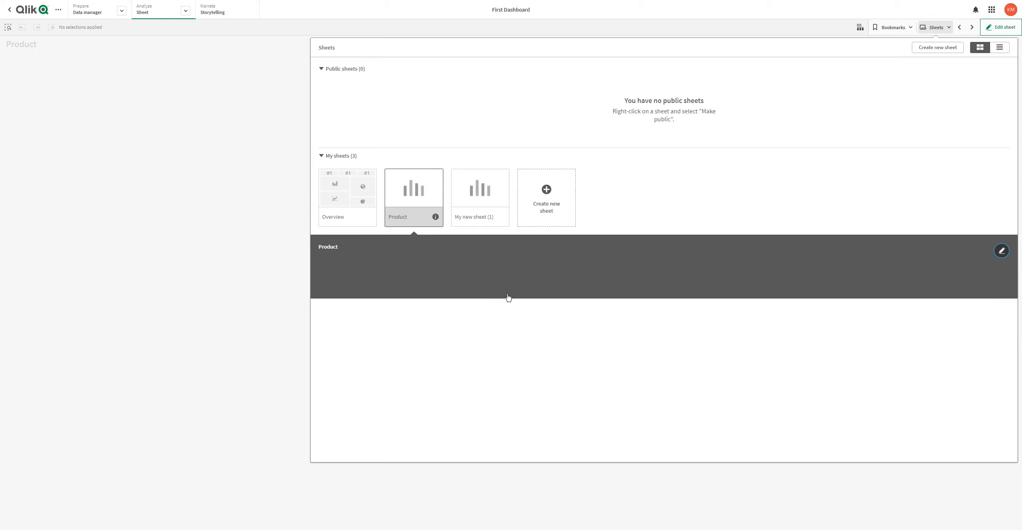
Add a bar chart to the Product sheet in edit mode and resize it to 11 x 5 grid cells.
left_click(935, 28)
left_click(997, 27)
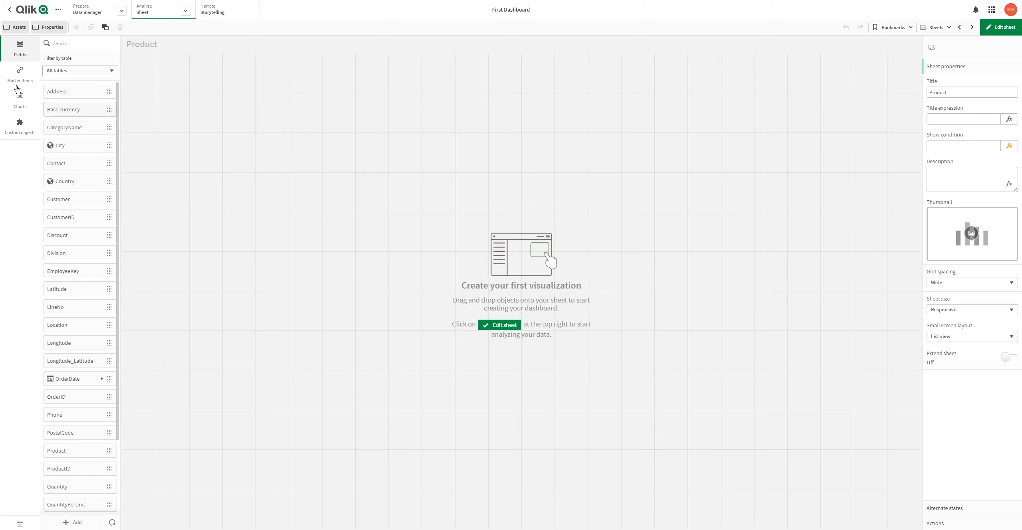
left_click(20, 74)
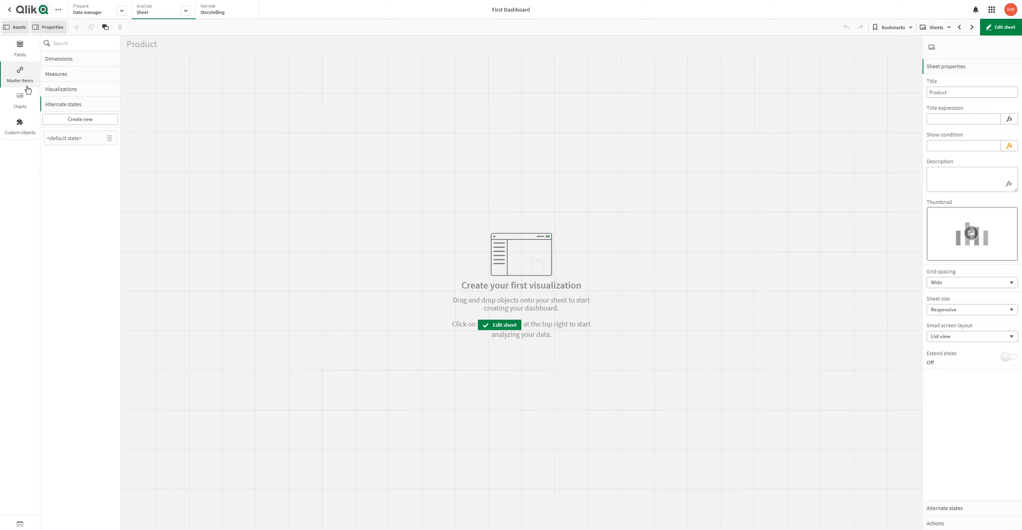
left_click(23, 94)
left_click_drag(70, 62, 246, 102)
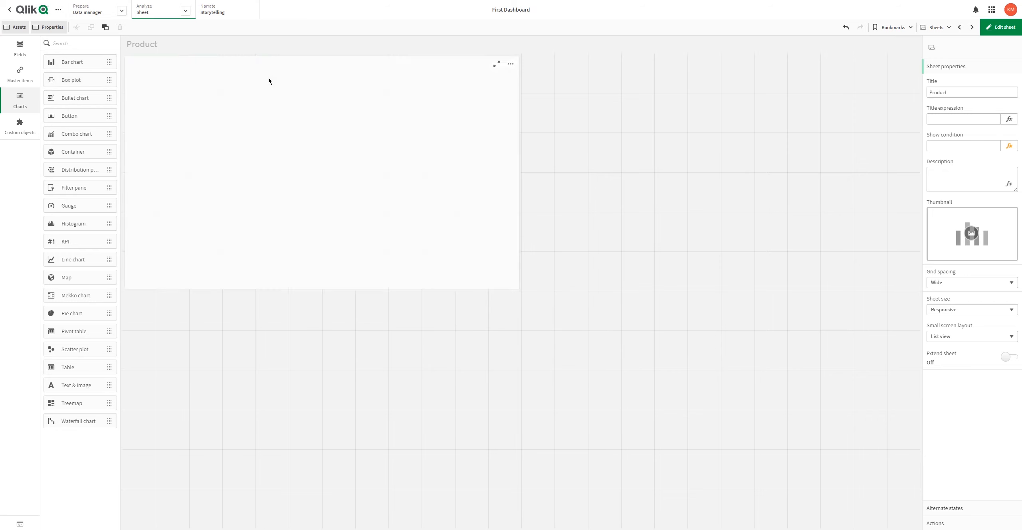
left_click_drag(521, 56, 476, 94)
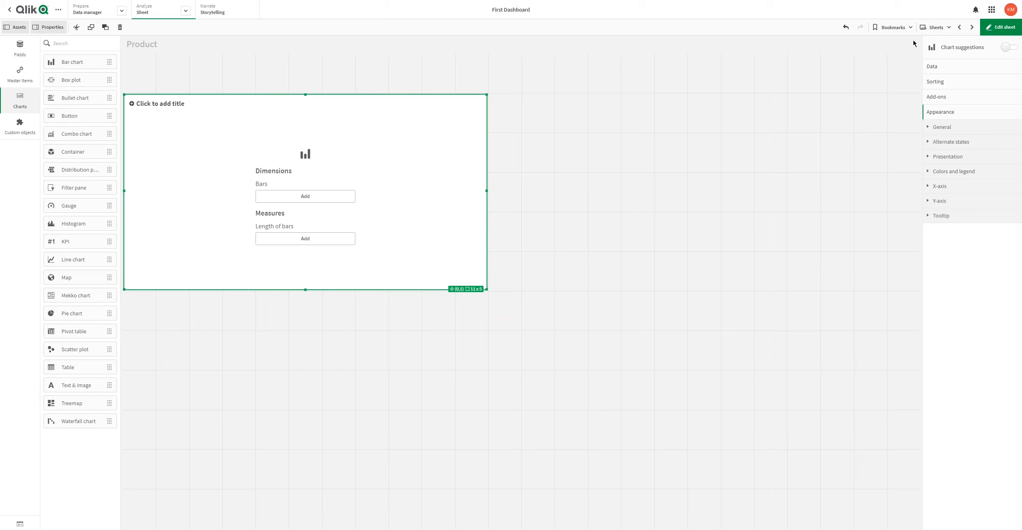
Set Product as the bar chart's dimension and the Sales master measure as the length of its bars.
left_click(317, 198)
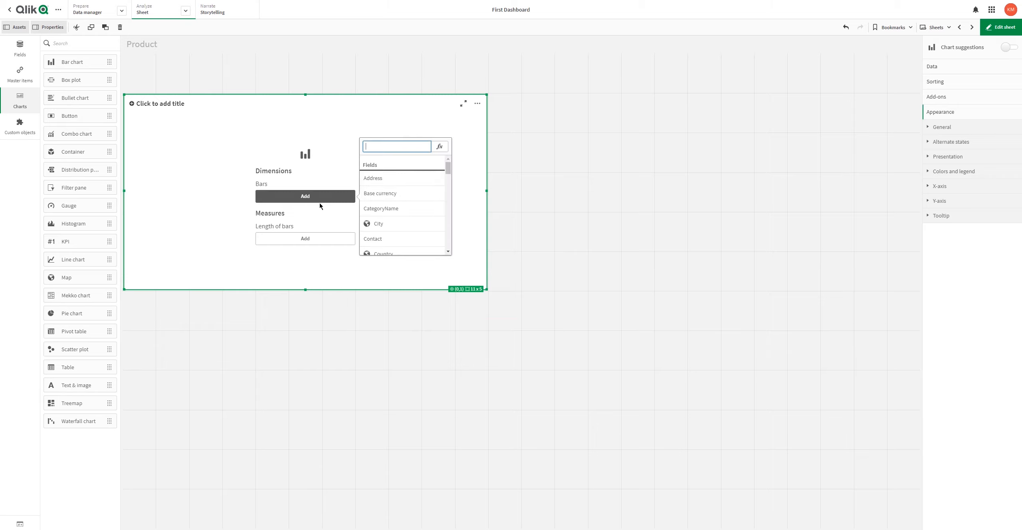
type("pro")
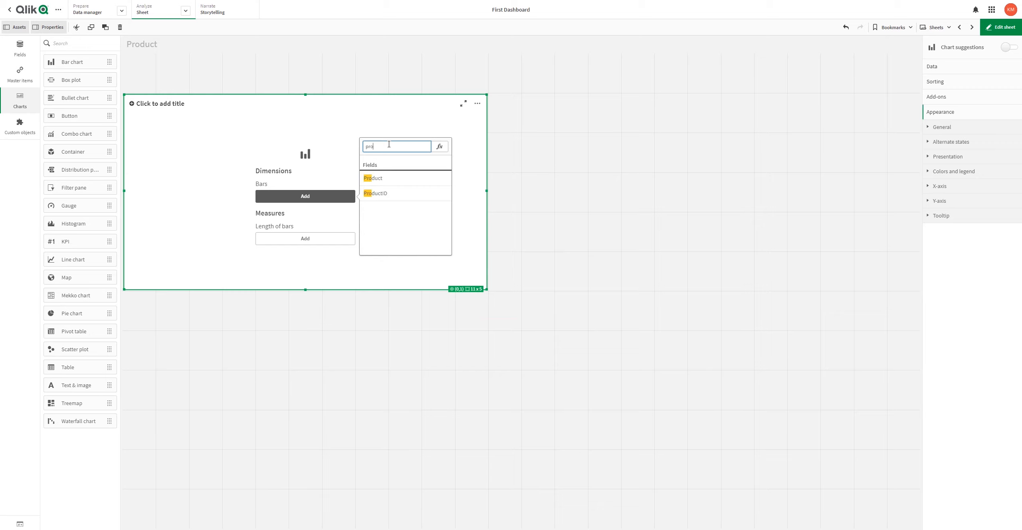
left_click(375, 178)
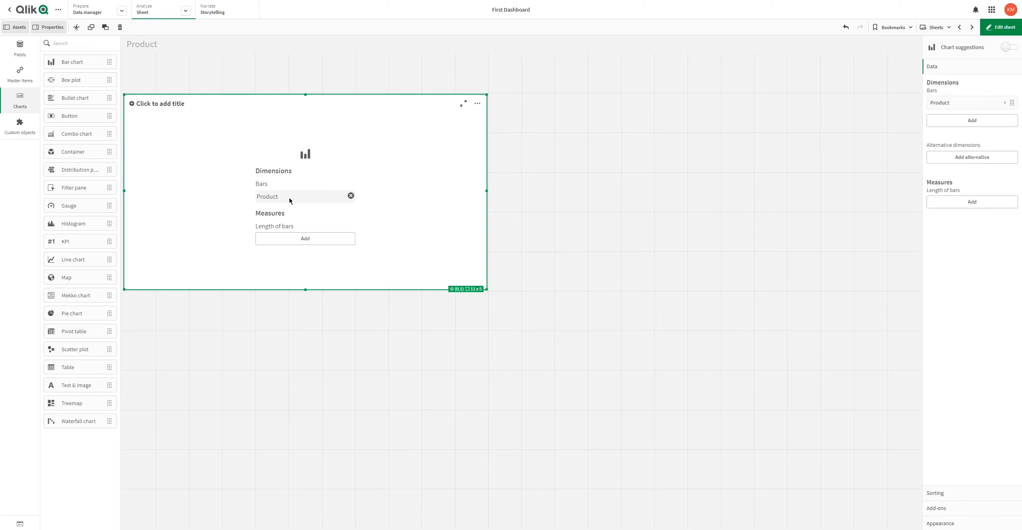
left_click(305, 238)
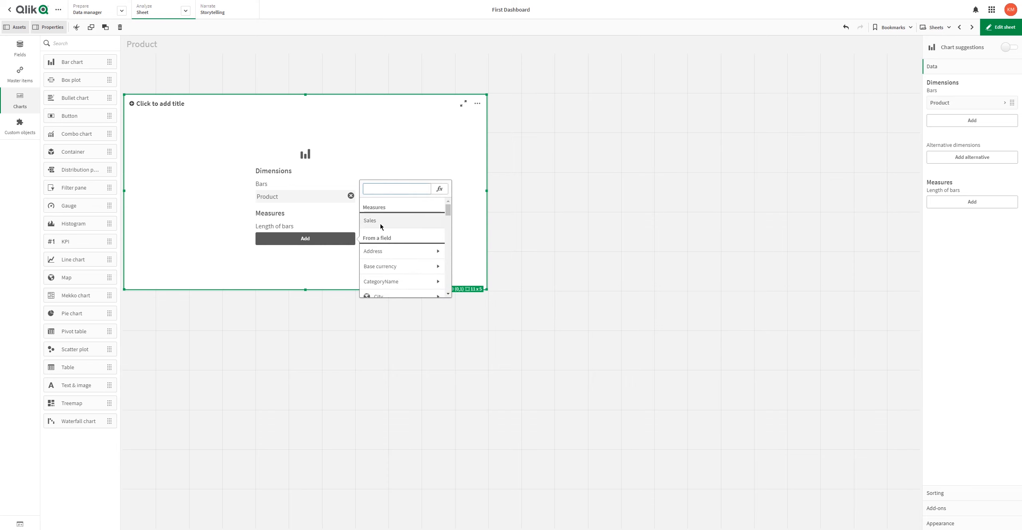
left_click(365, 267)
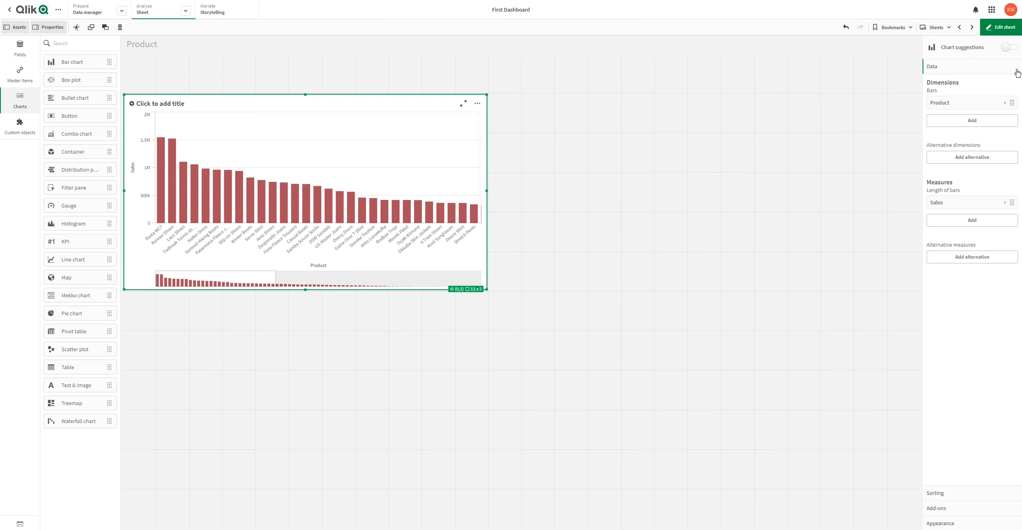
Look over the Overview sheet and examine the Product bar chart's object options and Sales measure settings.
left_click(959, 27)
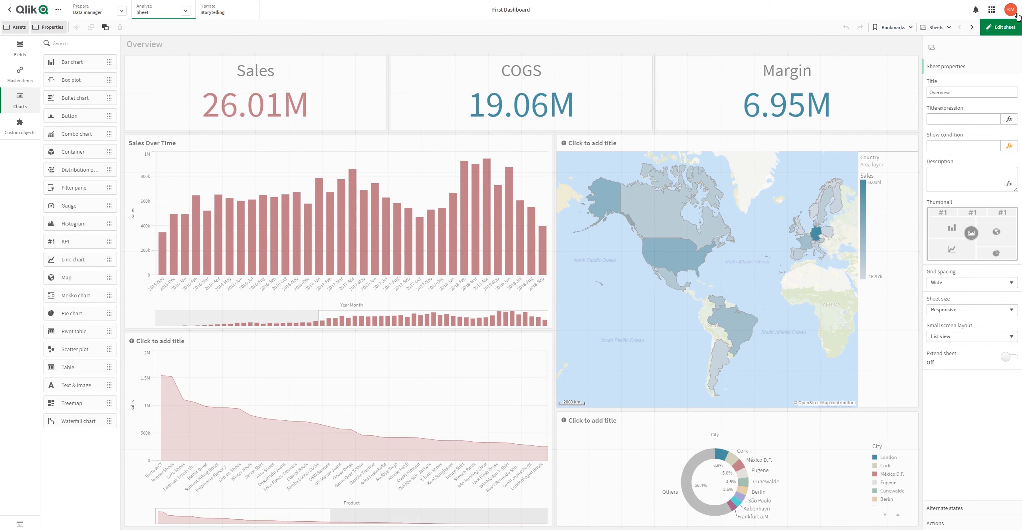
left_click(974, 28)
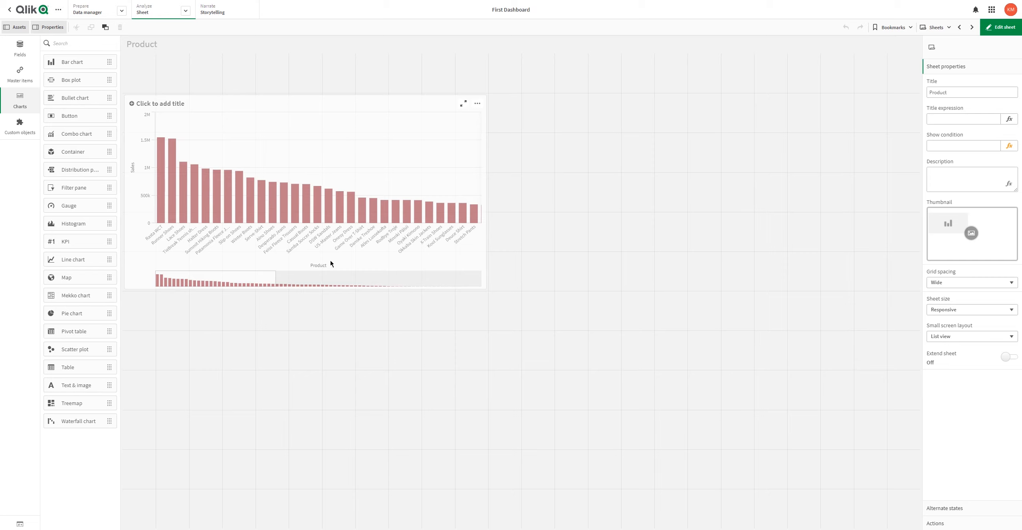
left_click(291, 158)
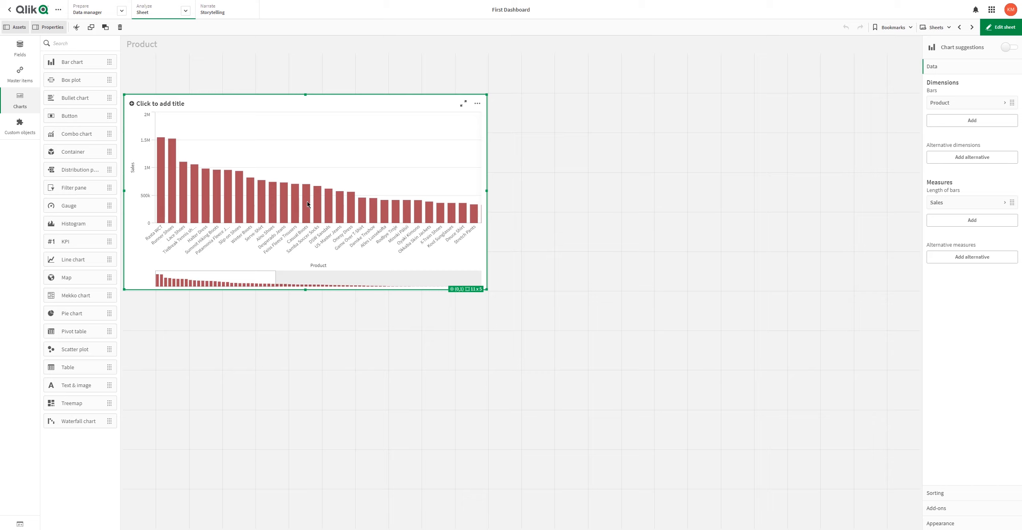
right_click(325, 191)
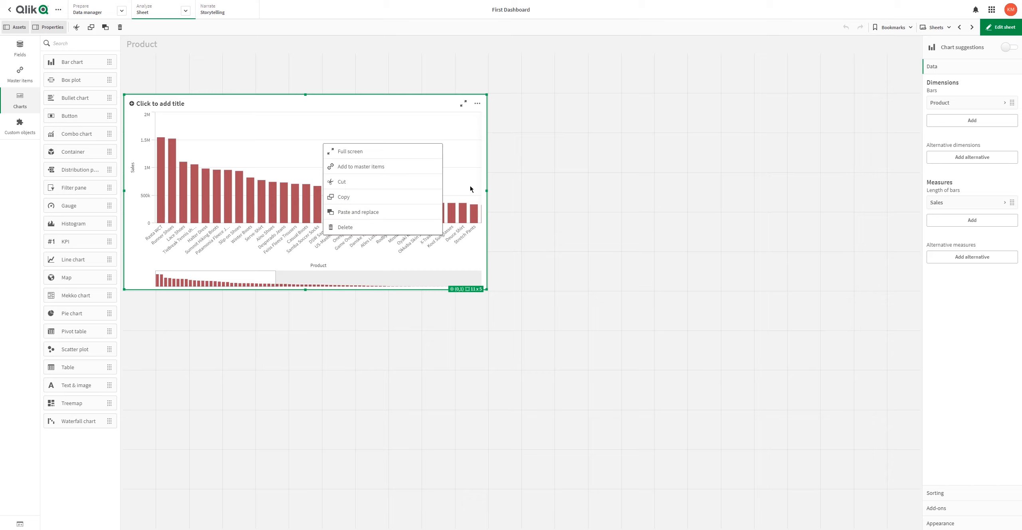
key("Escape")
left_click(957, 204)
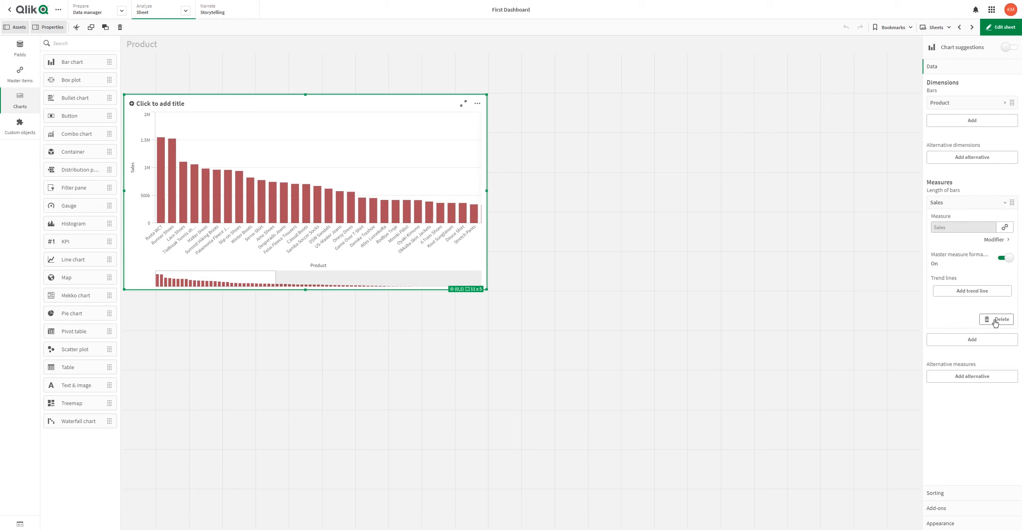
left_click(992, 205)
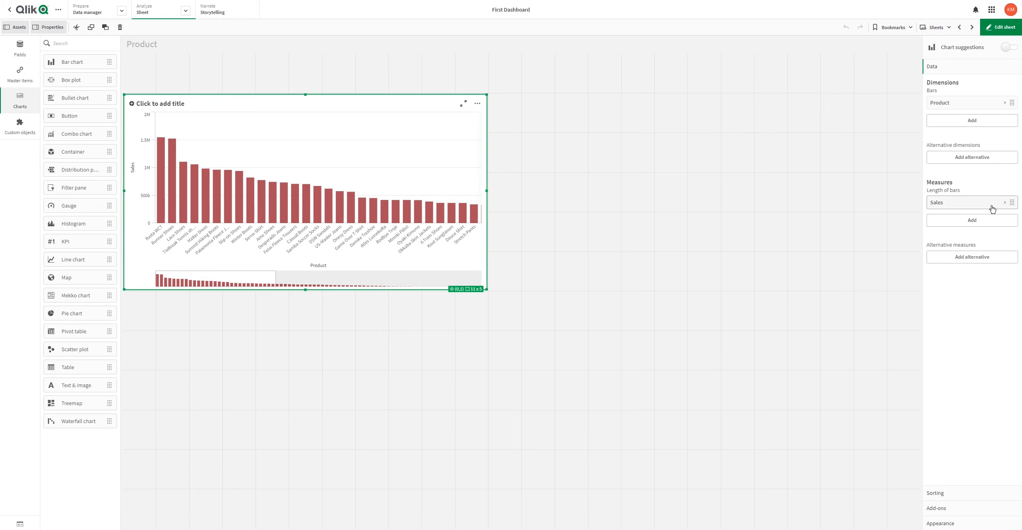
left_click(971, 260)
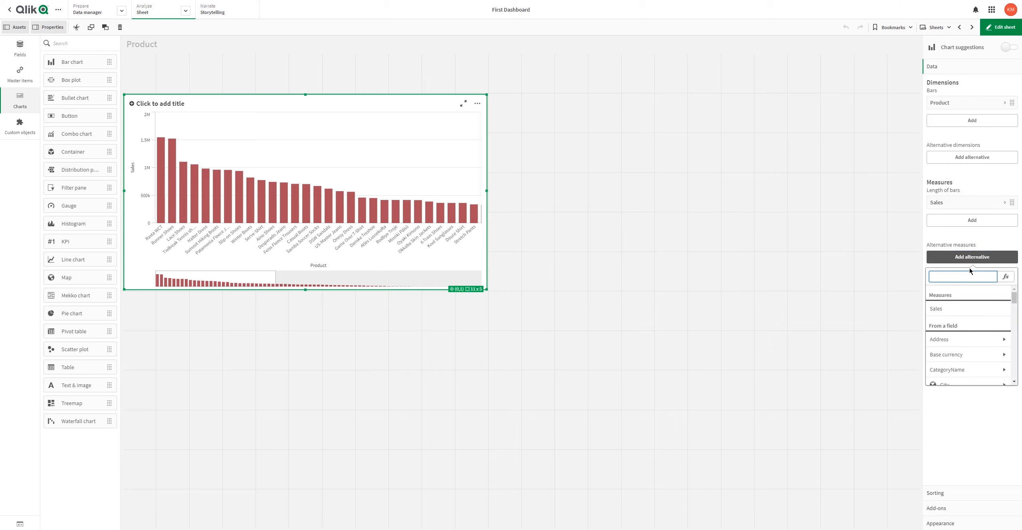
type("orders")
key("ctrl+a")
key("BackSpace")
type("order")
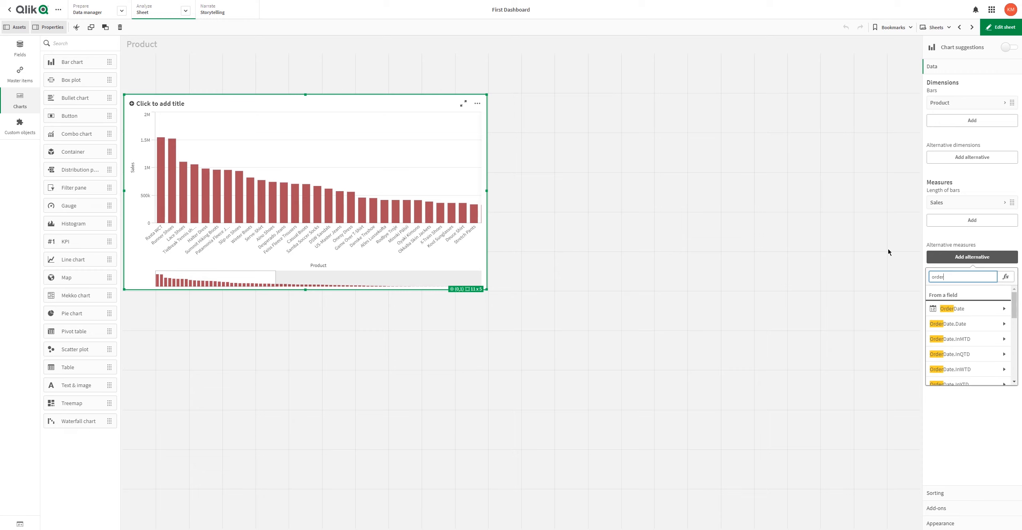
scroll(968, 343, "down", 3)
scroll(967, 344, "up", 3)
left_click(768, 283)
Start a new master measure named "No of orders" and open the editor for its expression.
left_click(20, 74)
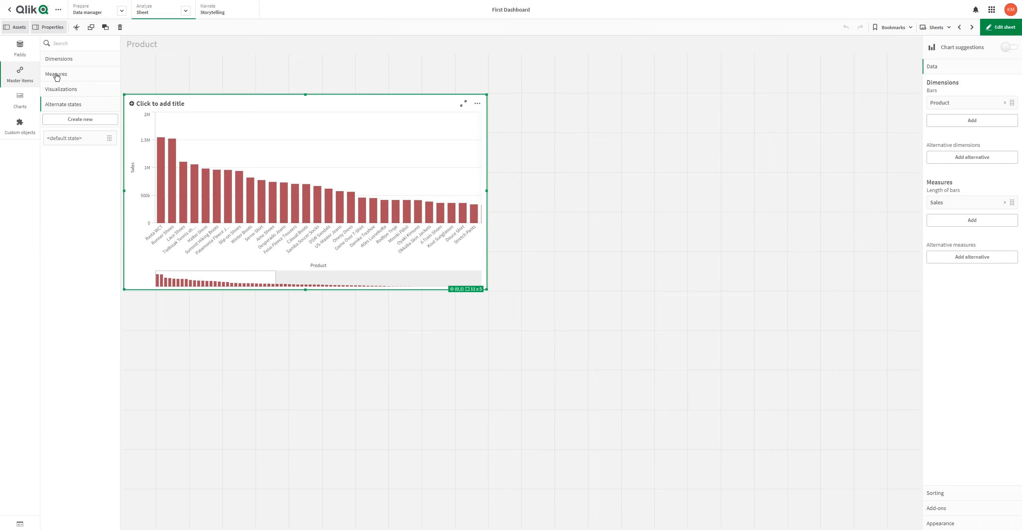
left_click(64, 76)
left_click(70, 88)
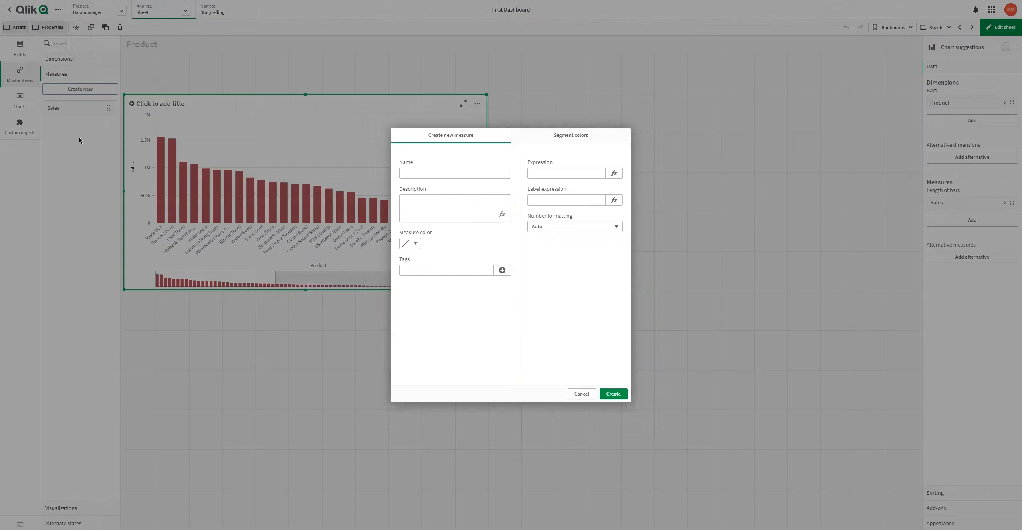
left_click(438, 175)
type("No o")
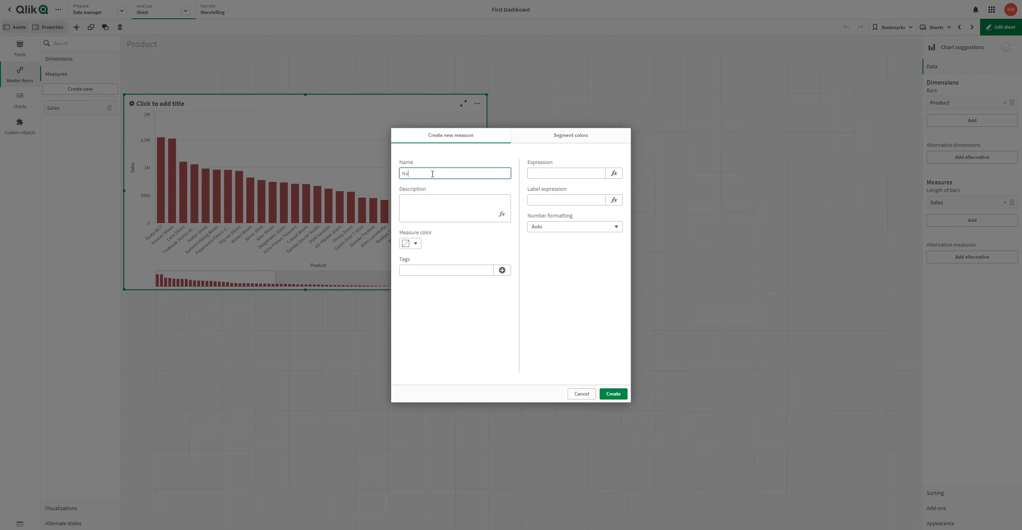
type("f orders")
left_click(614, 173)
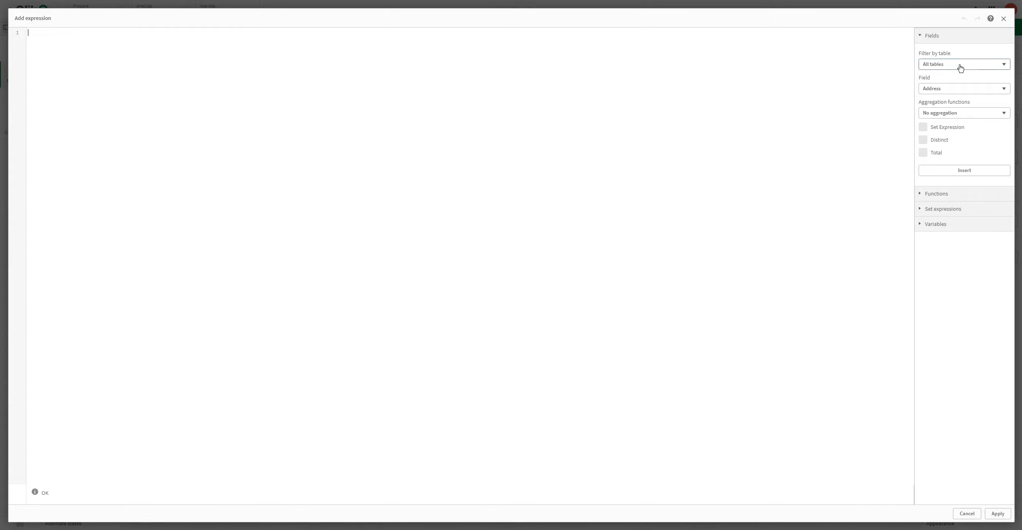
Filter the expression editor's fields by the orders table and examine its fields and the available aggregation functions.
left_click(958, 65)
left_click(935, 132)
left_click(952, 91)
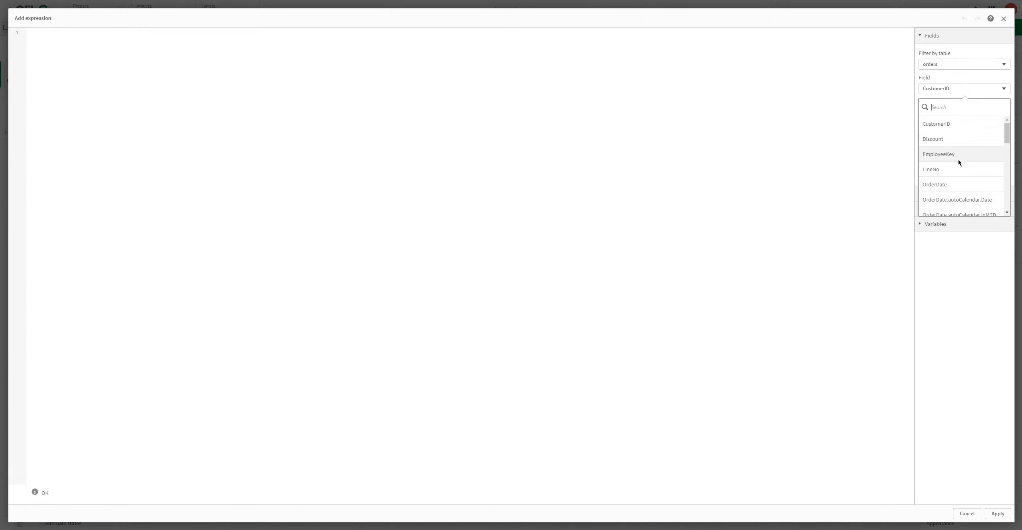
scroll(964, 192, "down", 1)
scroll(974, 183, "down", 2)
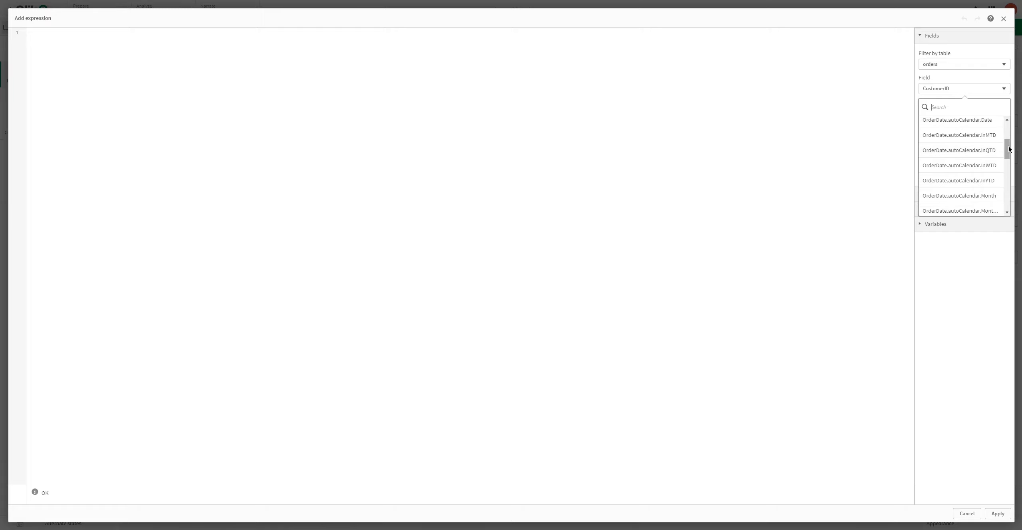
left_click_drag(1005, 151, 1006, 217)
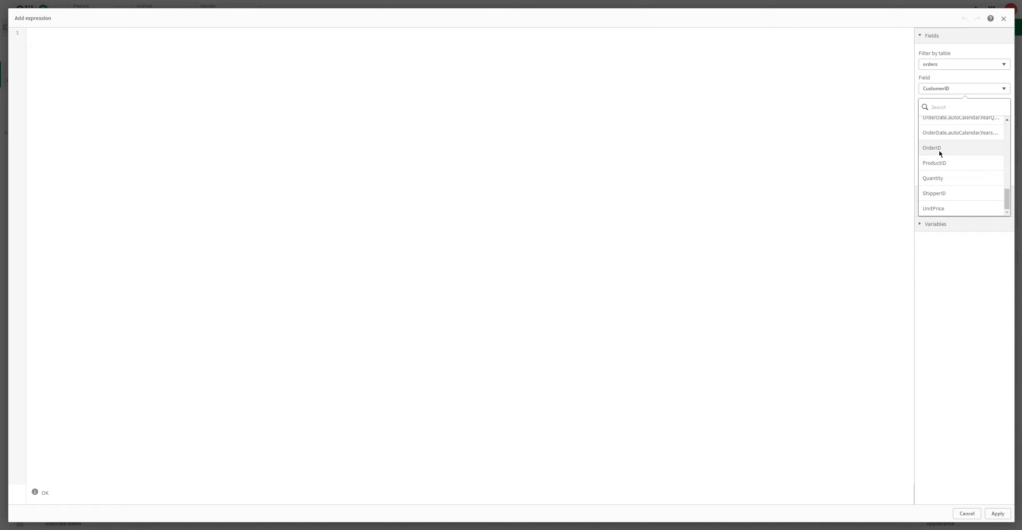
left_click(761, 157)
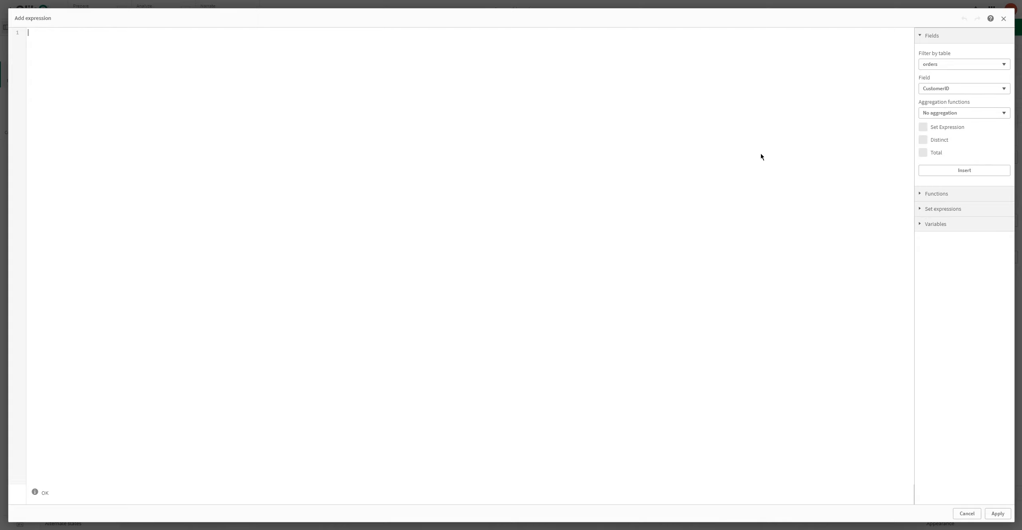
left_click(974, 114)
scroll(945, 204, "down", 5)
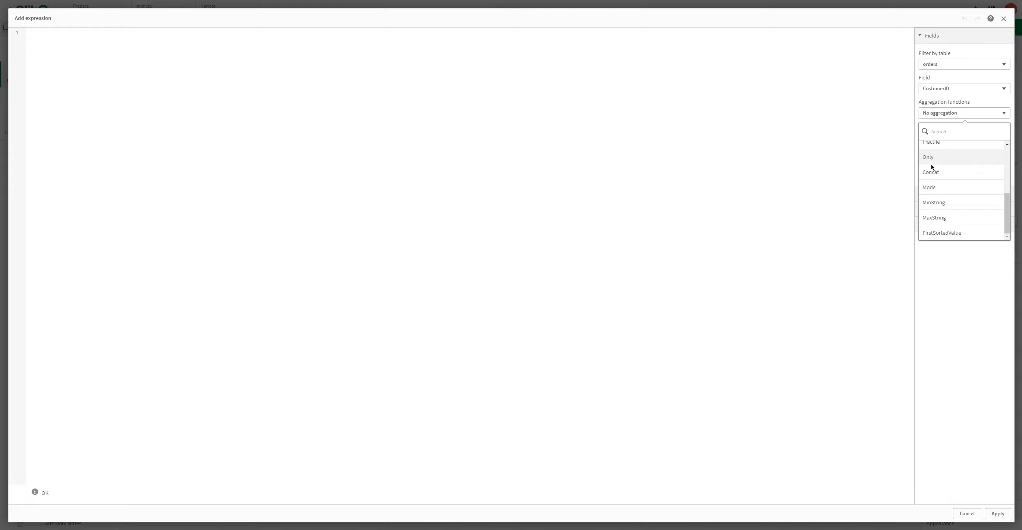
left_click(710, 155)
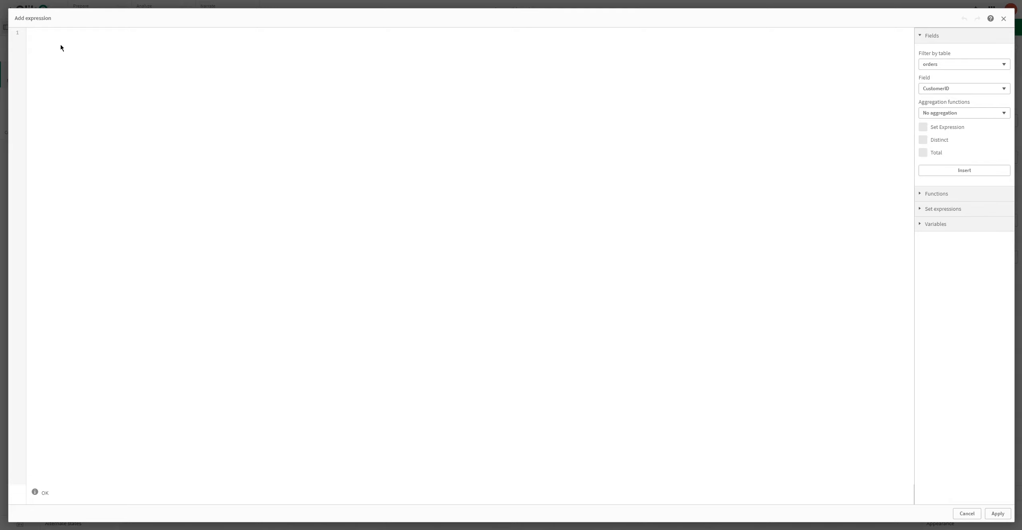
Enter count( distinct(OrderID)) as the new measure's expression and apply it.
type("count( di")
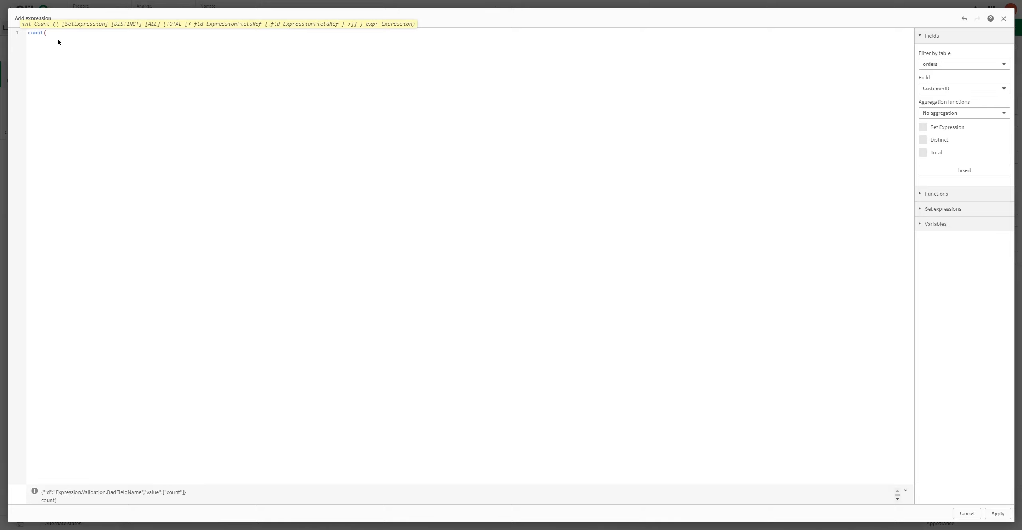
type("s")
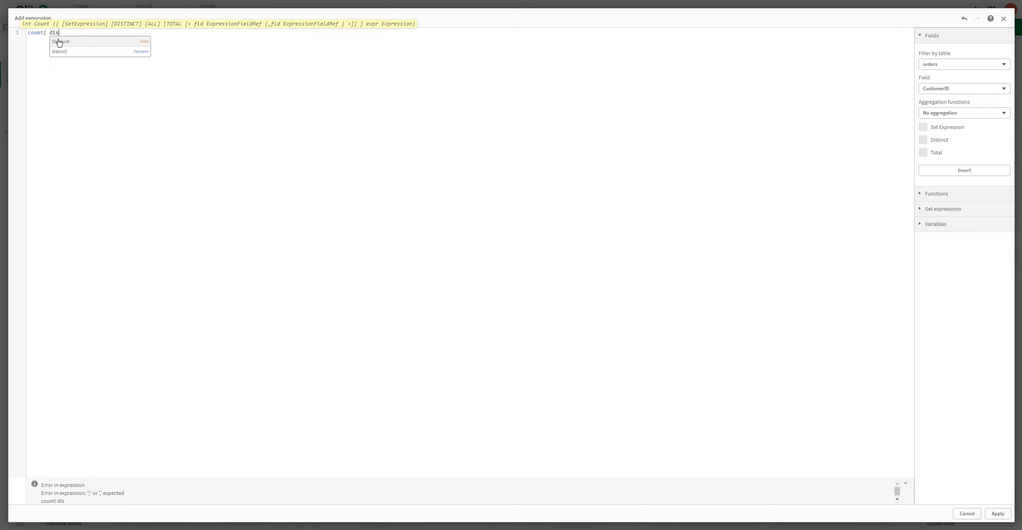
type("tinct")
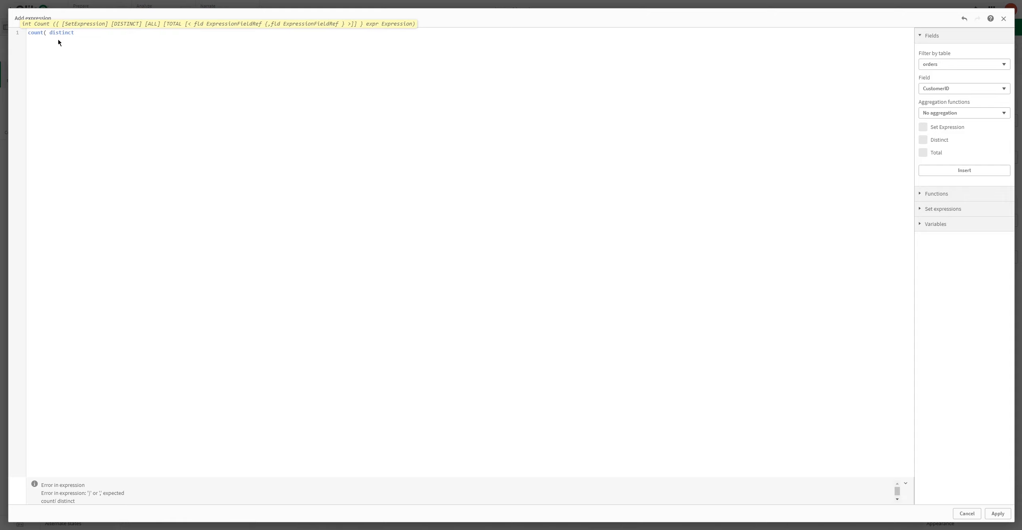
type("(orderi")
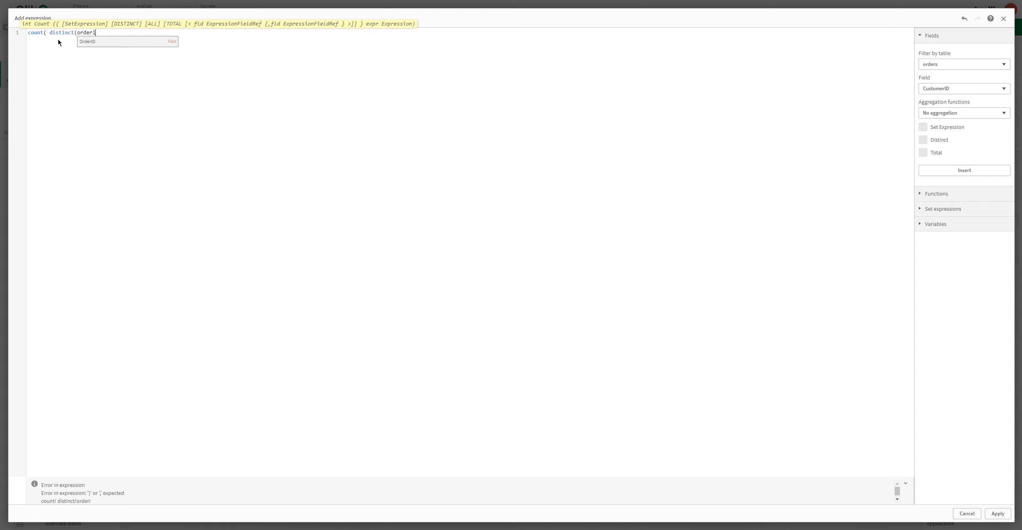
key("Return")
type("))")
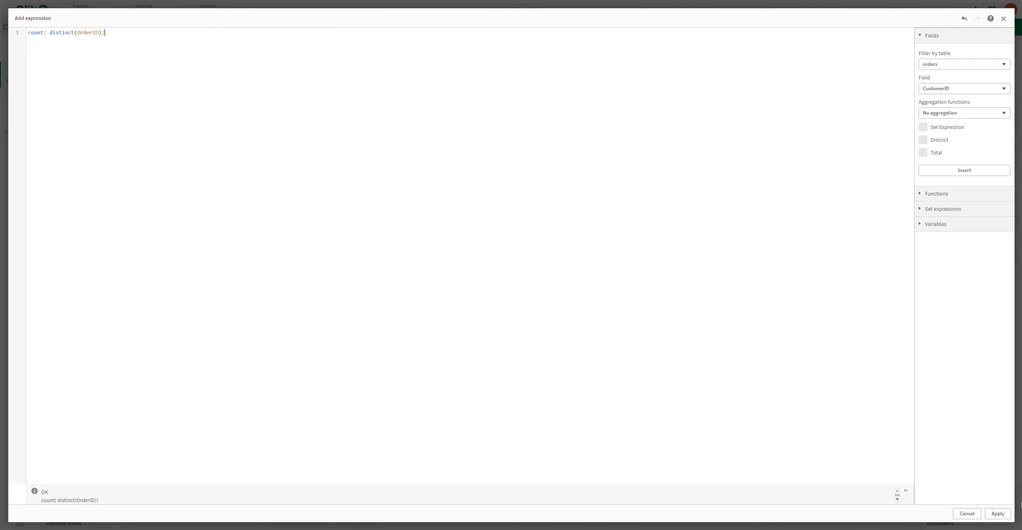
left_click(997, 514)
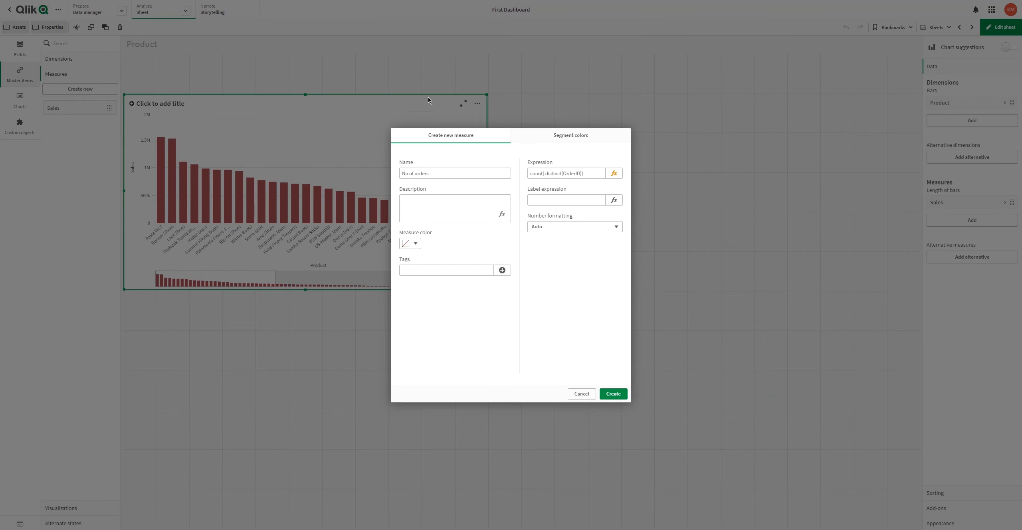
Correct the measure's name to "No of Orders" and create the master measure.
left_click(418, 174)
key("BackSpace")
type("O")
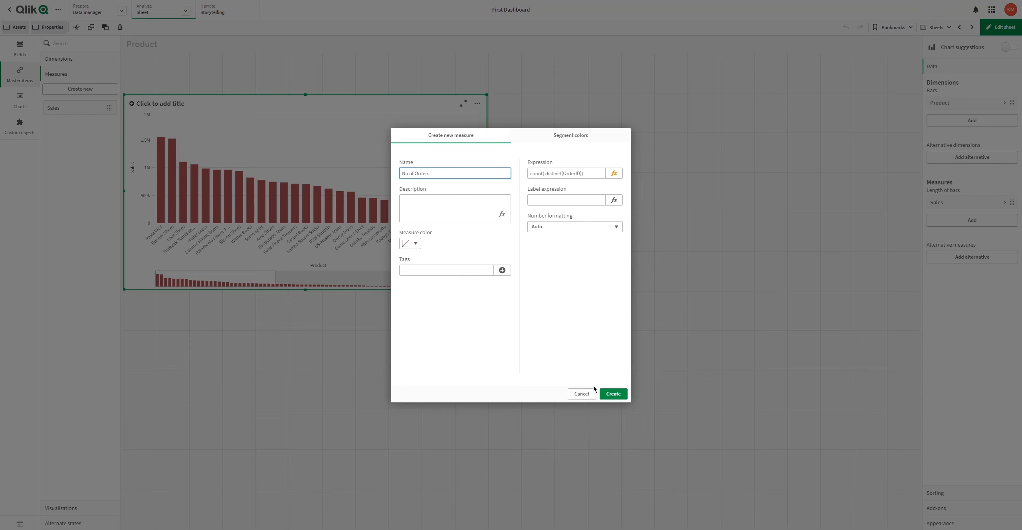
left_click(613, 394)
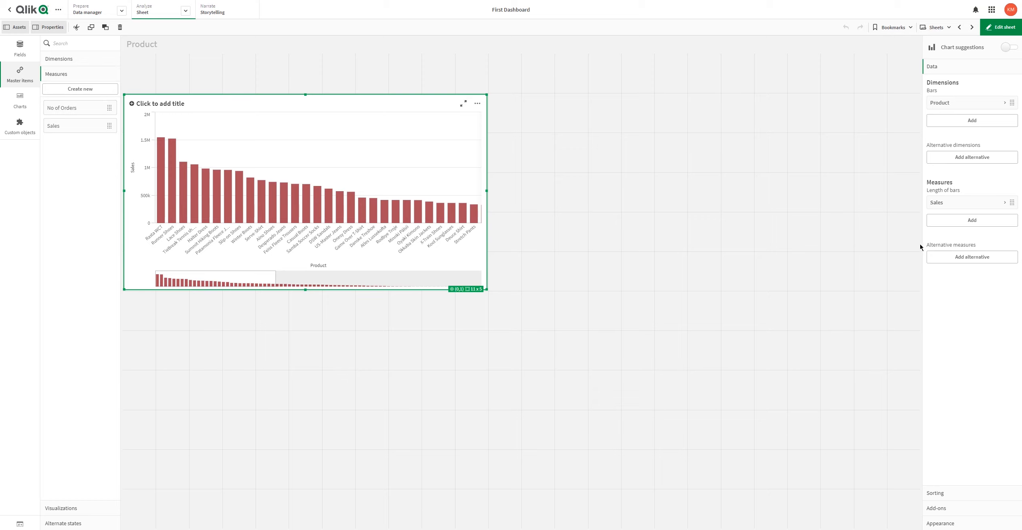
Add No of Orders to the bar chart as the bar-length measure and make Sales the alternative measure.
left_click(955, 257)
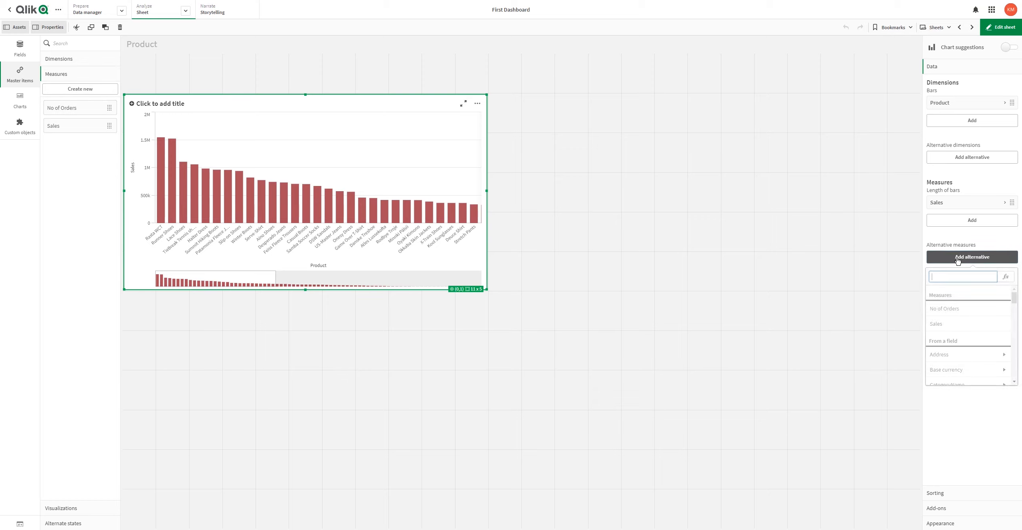
left_click(948, 315)
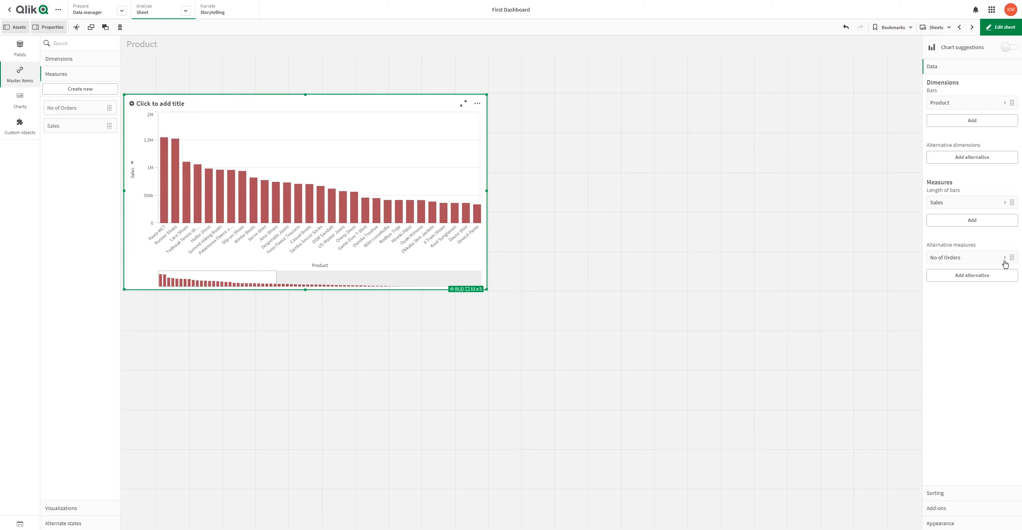
left_click_drag(1010, 257, 1013, 205)
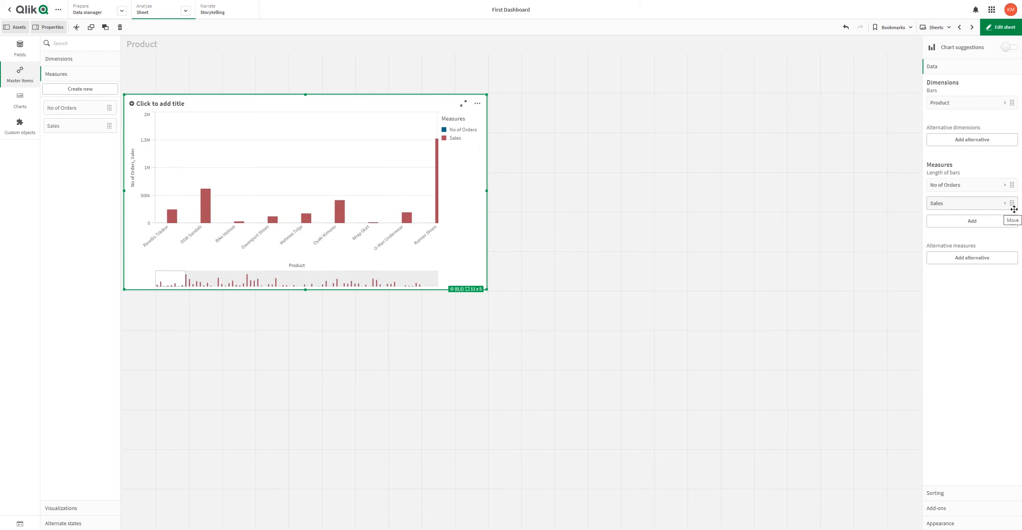
left_click_drag(1012, 205, 1013, 250)
left_click_drag(1012, 207, 965, 278)
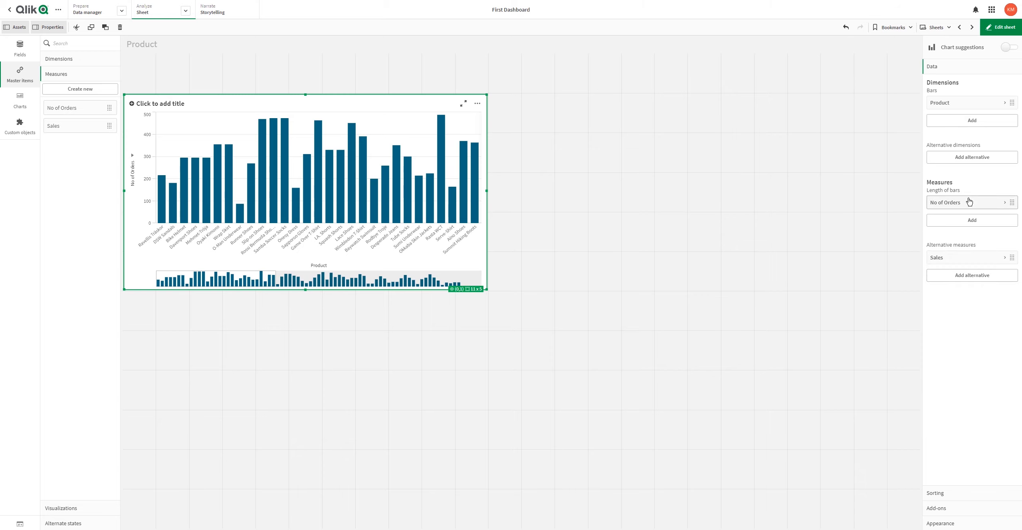
Switch No of Orders from automatic to custom sorting, numerically descending, and check the chart outside edit mode.
left_click(938, 494)
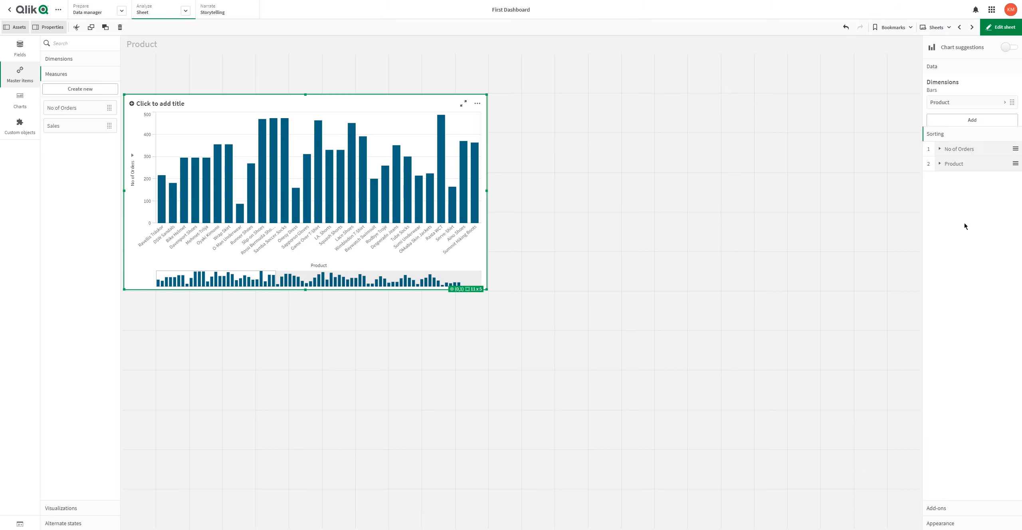
left_click(1006, 101)
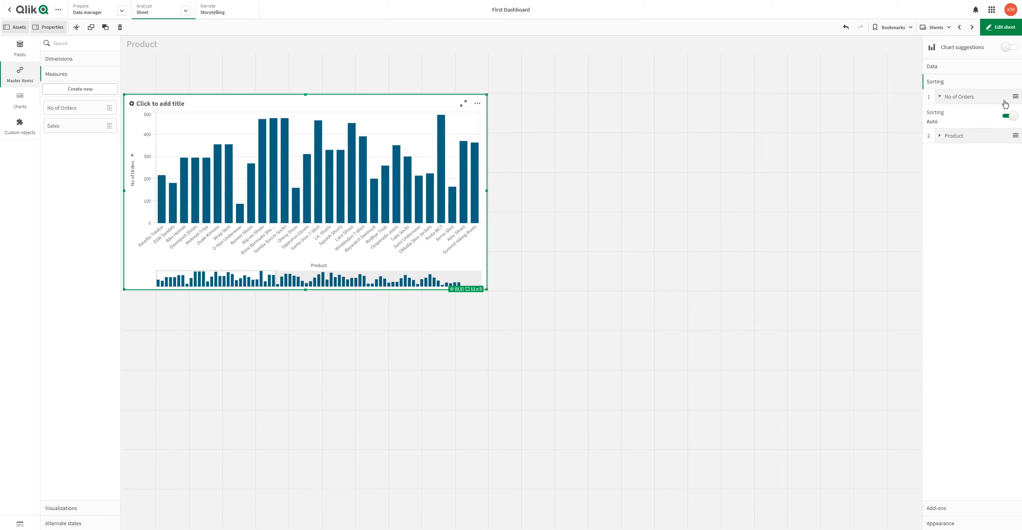
left_click(1004, 117)
left_click(955, 137)
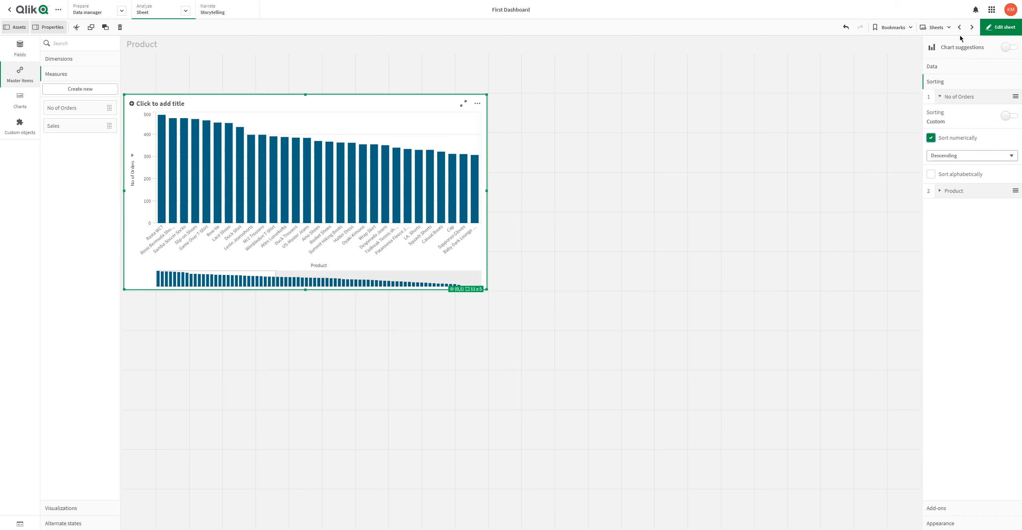
left_click(995, 30)
left_click(995, 30)
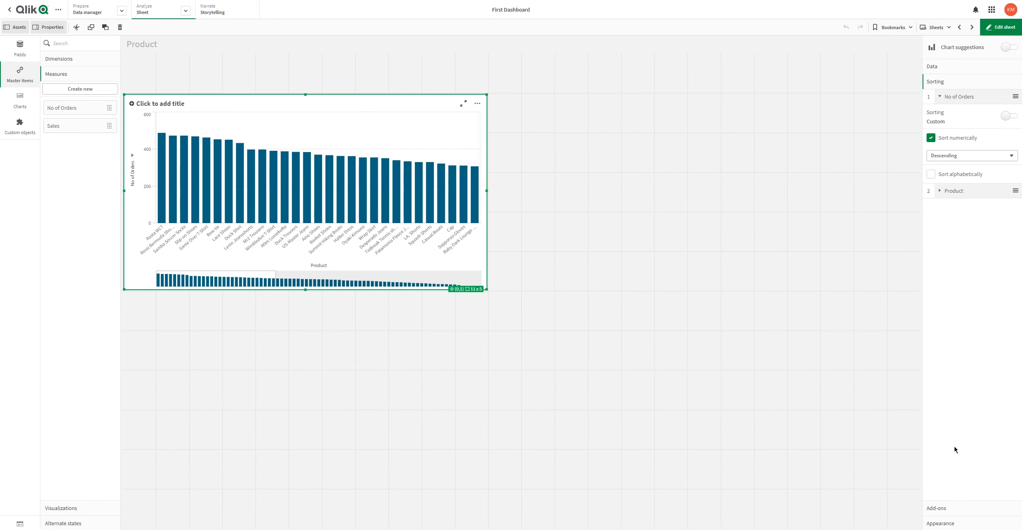
Look through the chart's tooltip, colour and presentation settings and turn on automatic value labels for the bars.
left_click(953, 527)
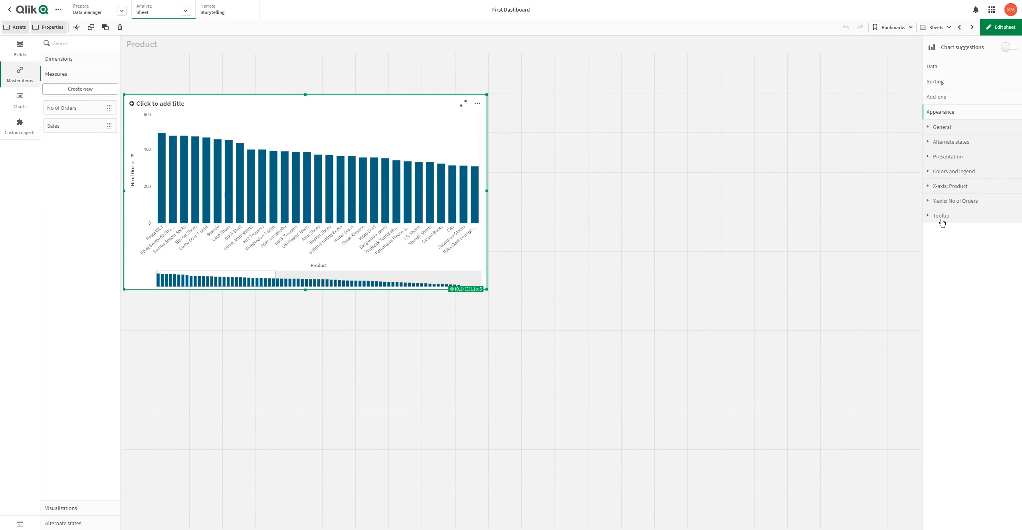
left_click(941, 216)
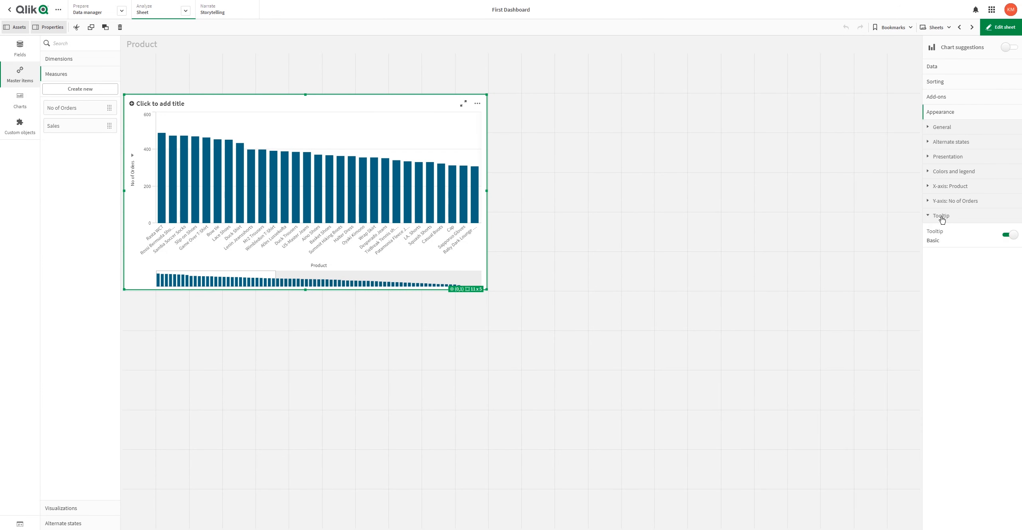
left_click(945, 174)
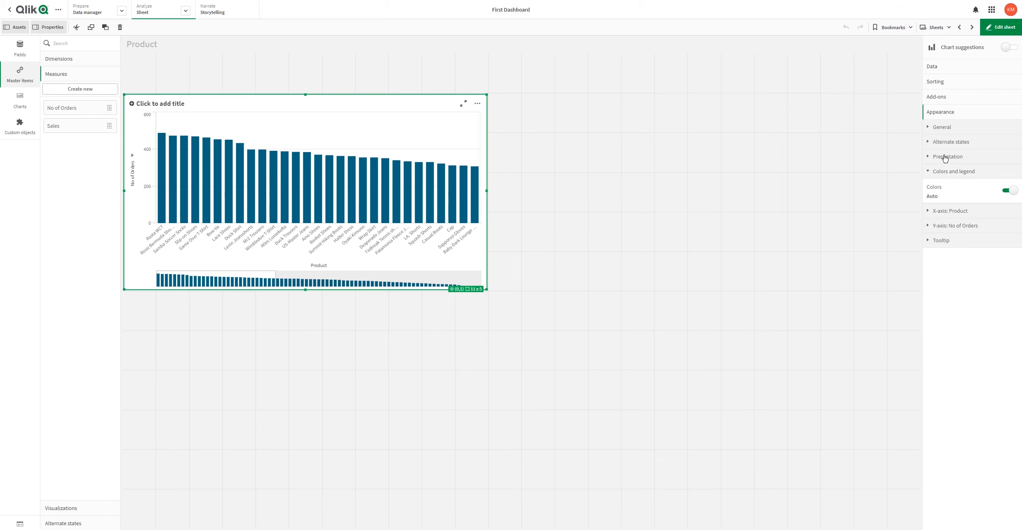
left_click(945, 158)
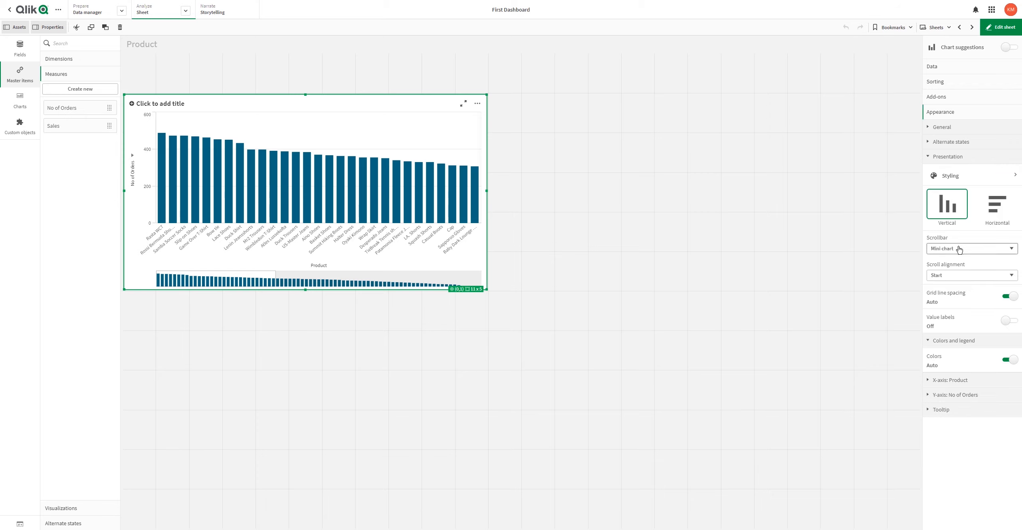
left_click(1001, 321)
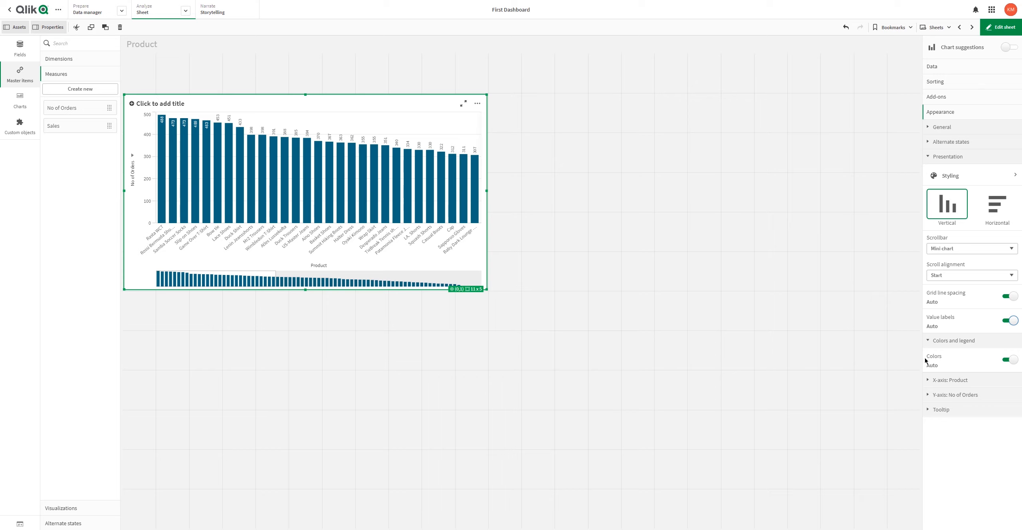
Try colouring the bars by the Product dimension, restore automatic colours, and check the chart outside edit mode.
left_click(1004, 364)
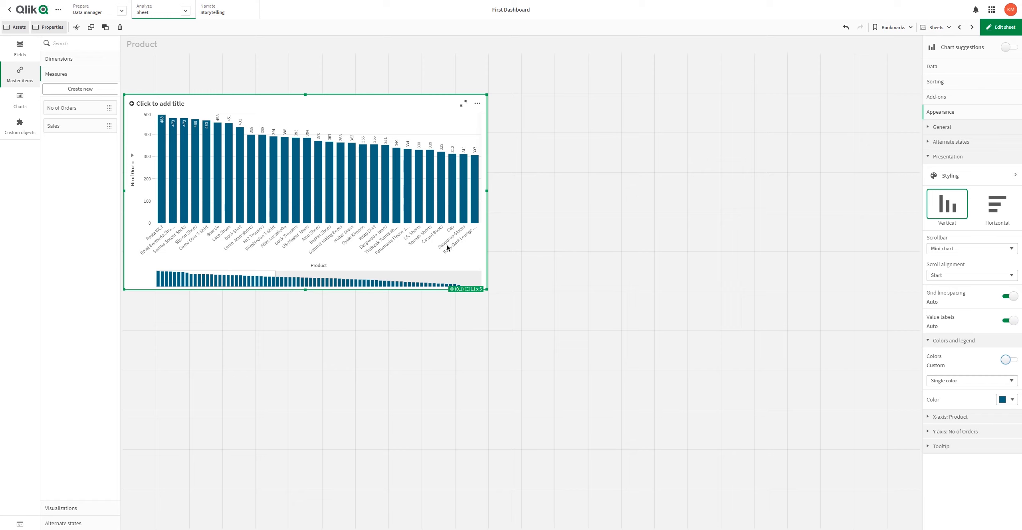
left_click(946, 380)
left_click(944, 397)
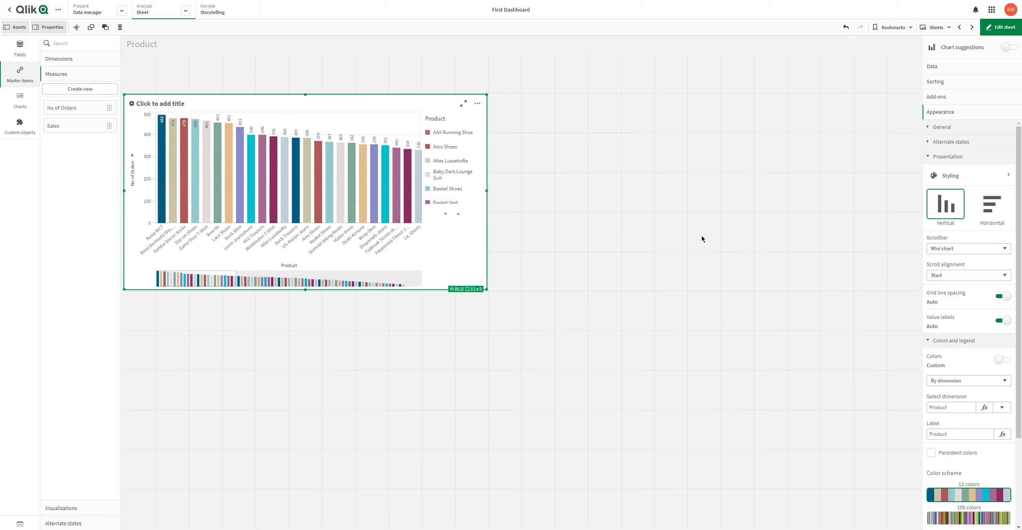
left_click(966, 381)
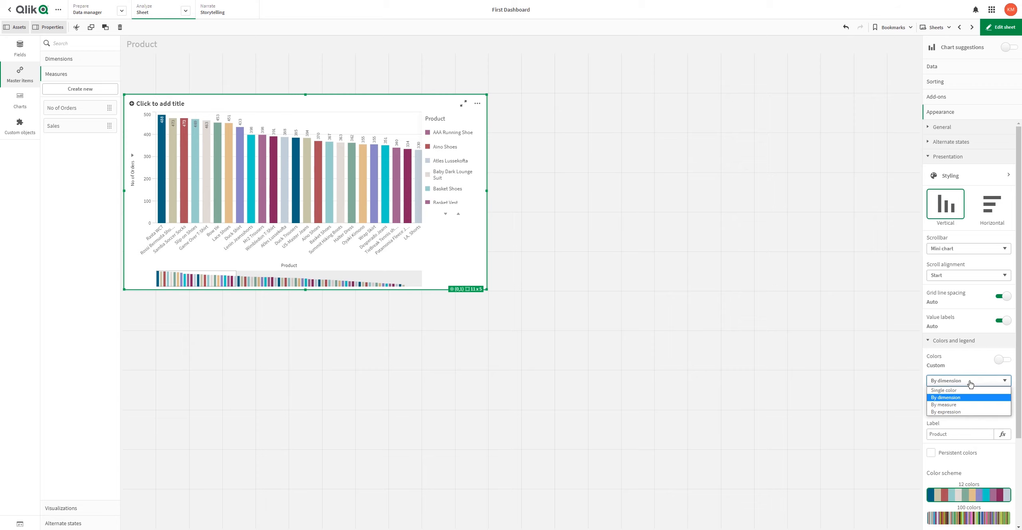
left_click(999, 360)
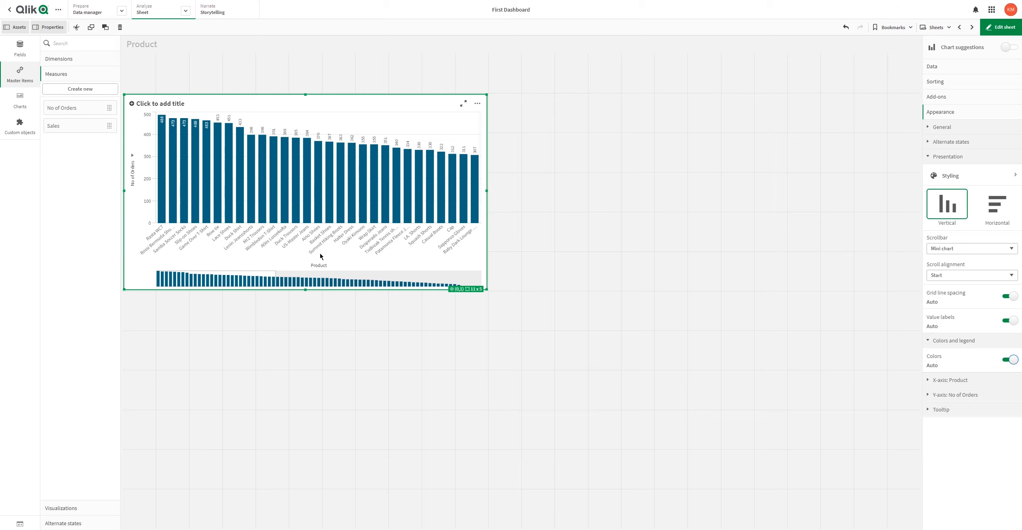
left_click(999, 27)
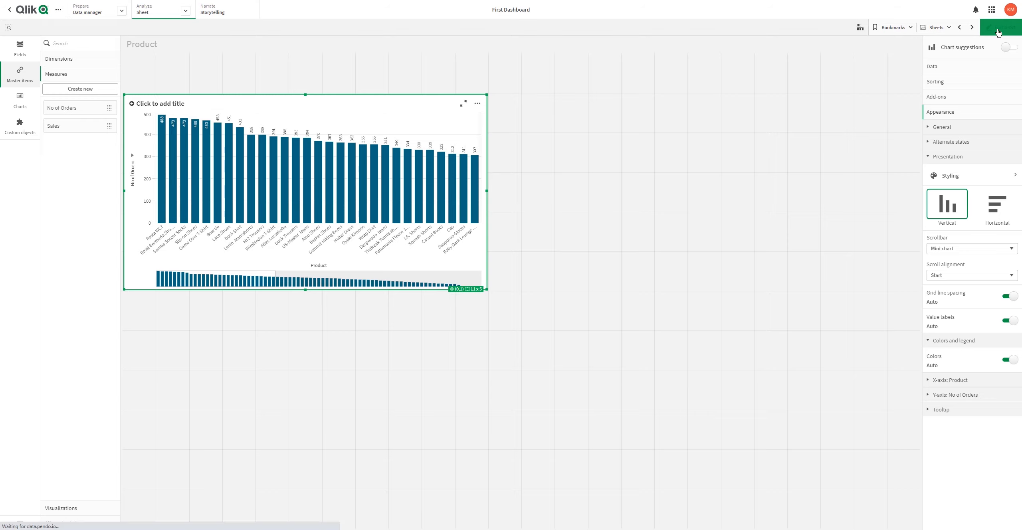
left_click(999, 28)
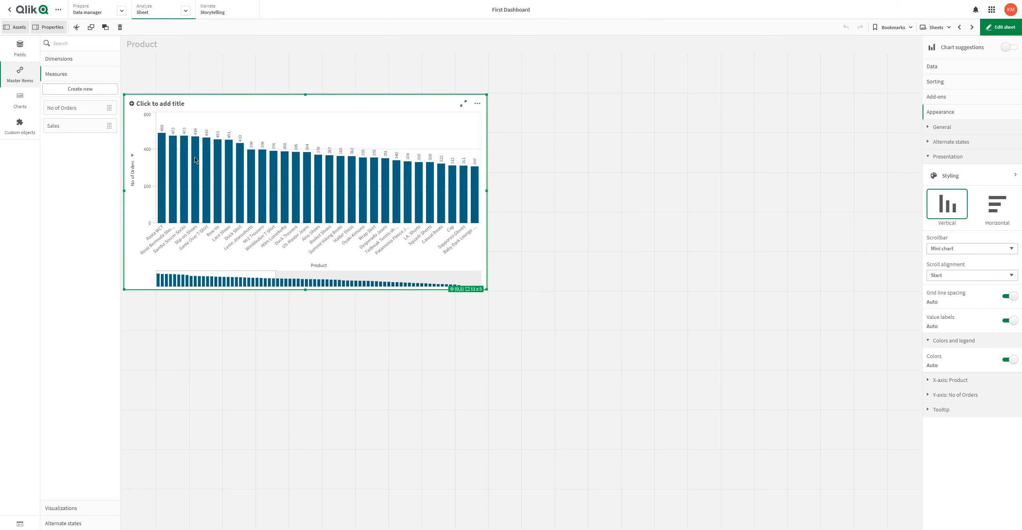
Title the bar chart "No of Order per Product".
left_click(170, 102)
left_click(570, 246)
left_click(165, 105)
type("Product vs")
key("BackSpace")
key("BackSpace")
key("BackSpace")
key("BackSpace")
key("BackSpace")
key("BackSpace")
key("BackSpace")
key("BackSpace")
type("No of Order per Product")
left_click(134, 166)
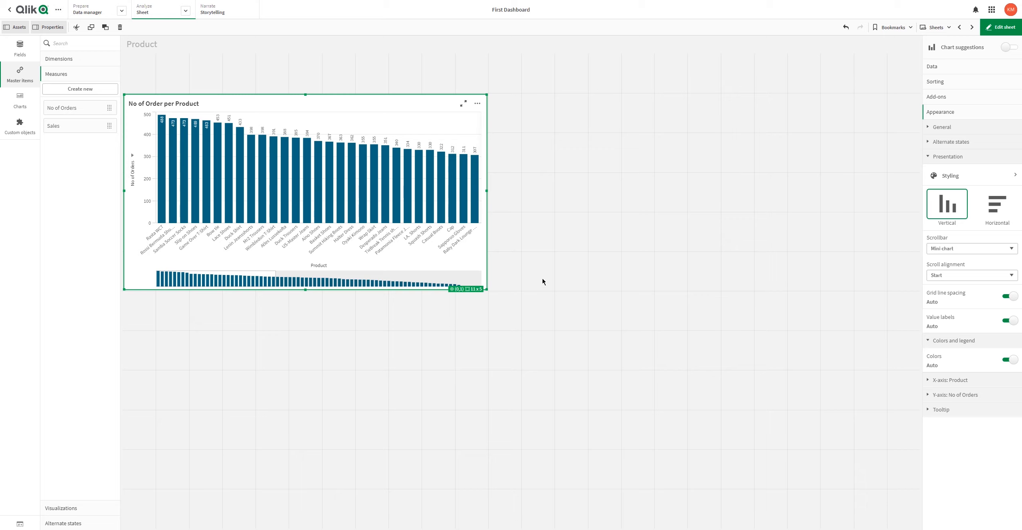
Switch the chart's displayed measure to Sales outside edit mode, and resume editing with that change applied permanently.
left_click(987, 31)
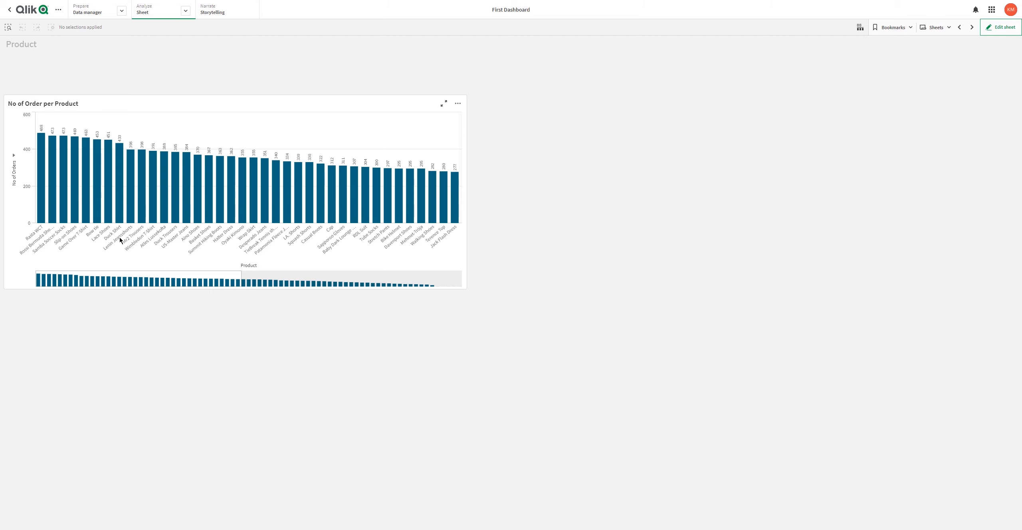
left_click(15, 173)
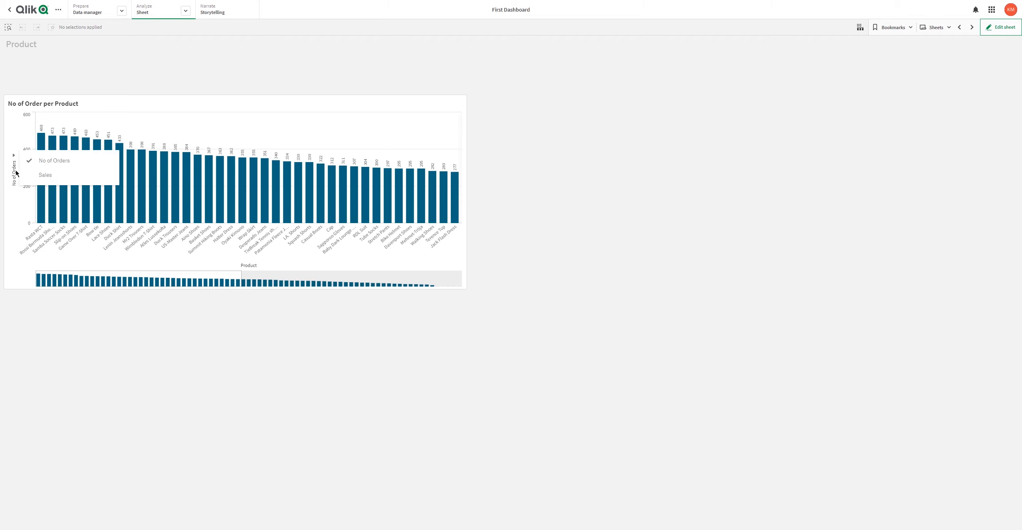
left_click(158, 330)
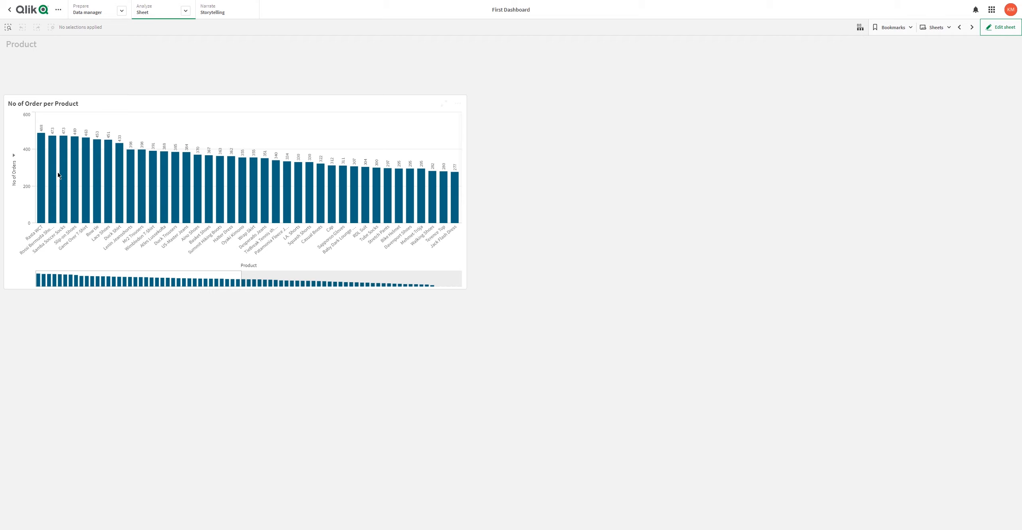
left_click(13, 175)
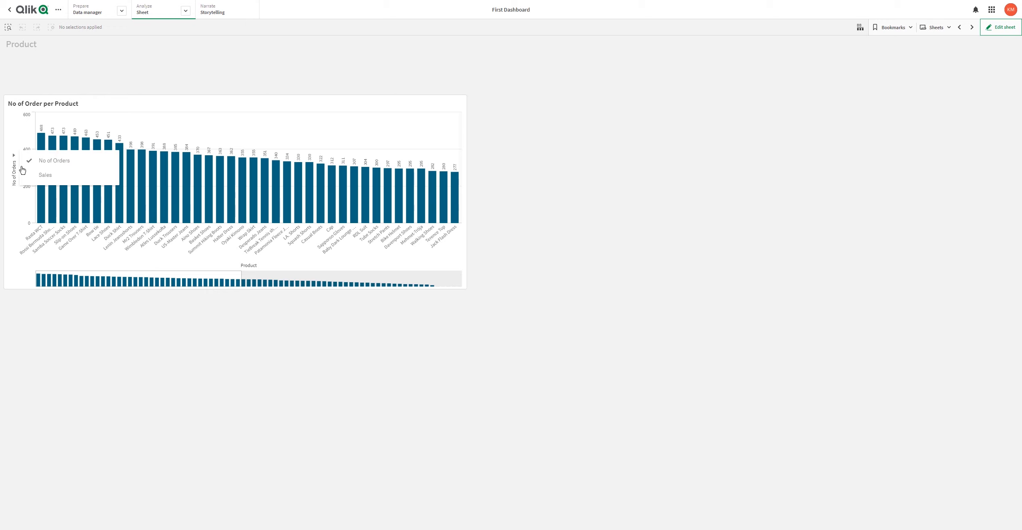
left_click(41, 178)
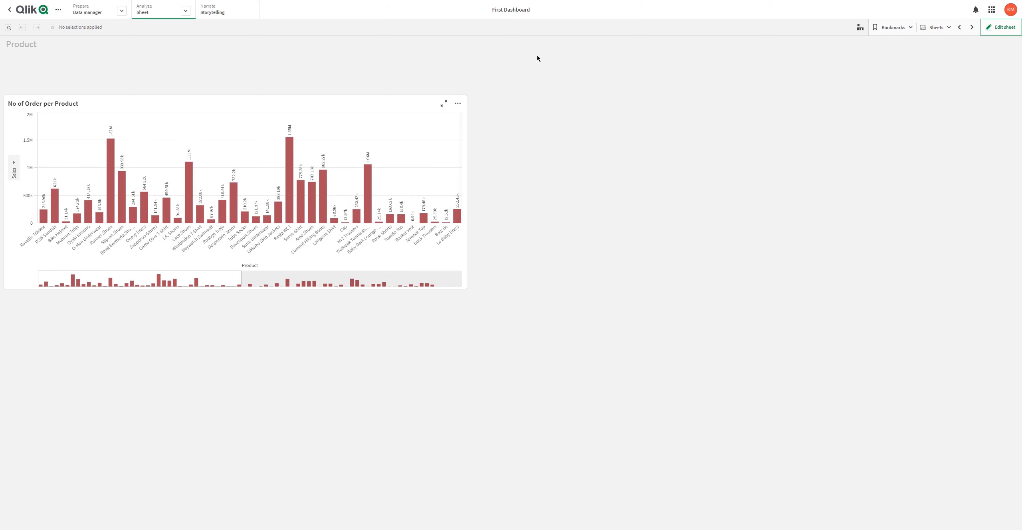
left_click(984, 32)
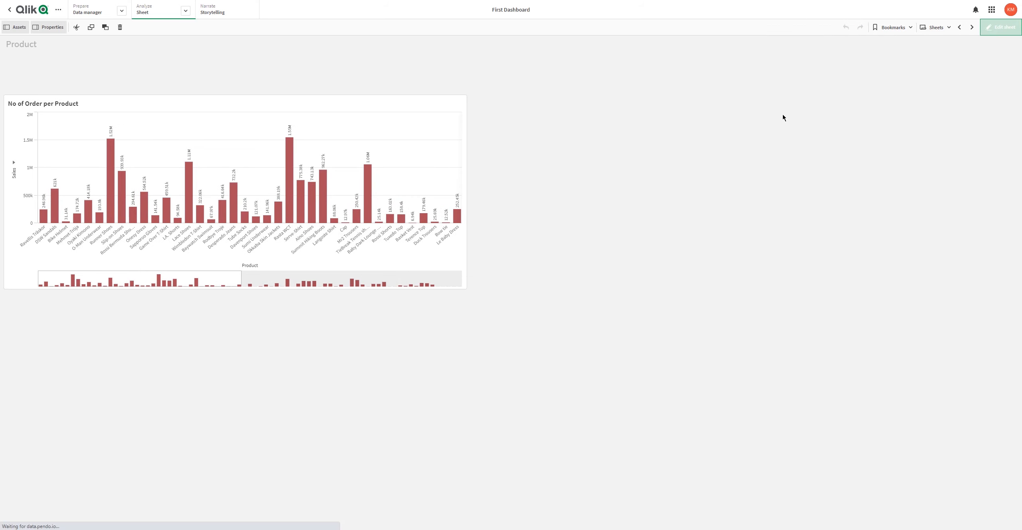
left_click(972, 301)
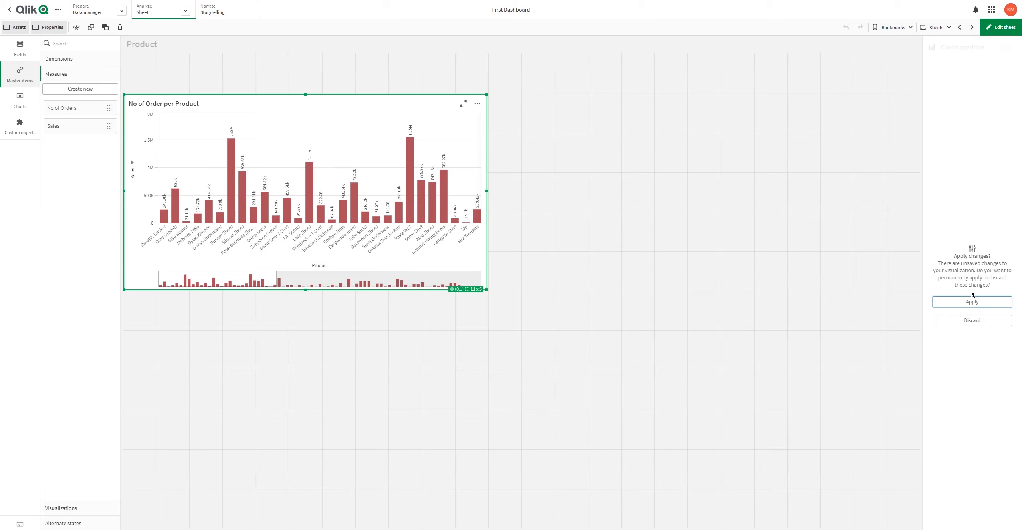
Apply the pending visualization changes permanently and give the bar chart custom sorting by the Sales measure, numerically descending.
left_click(970, 301)
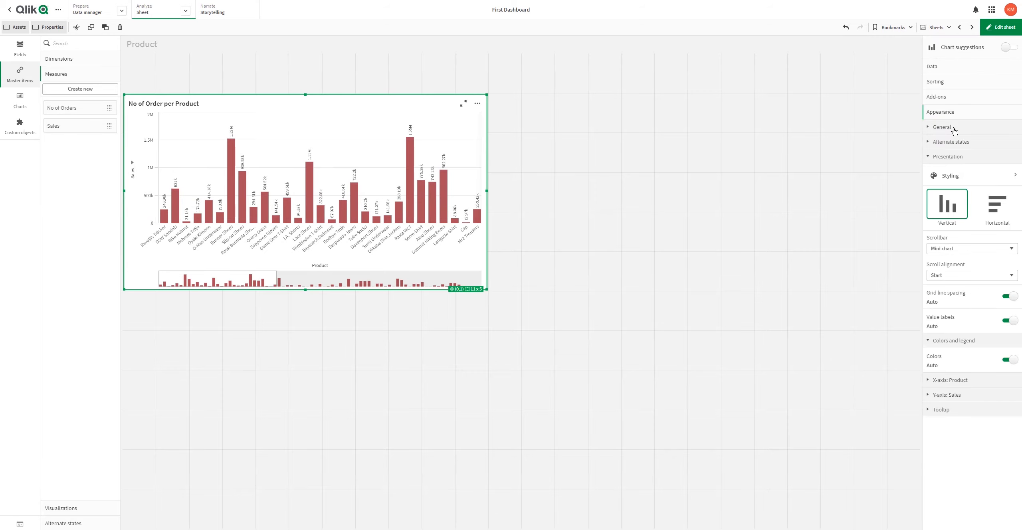
left_click(952, 92)
left_click(968, 96)
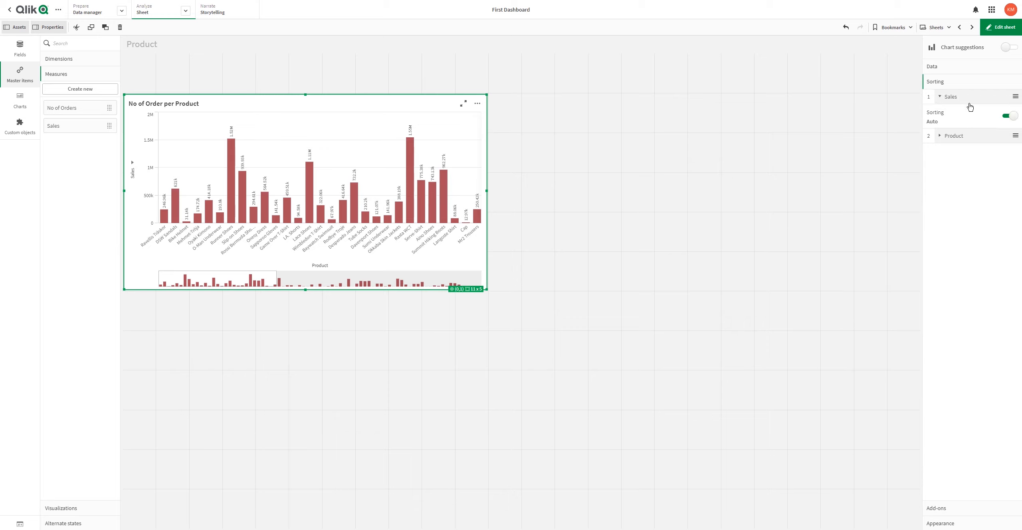
left_click(1006, 117)
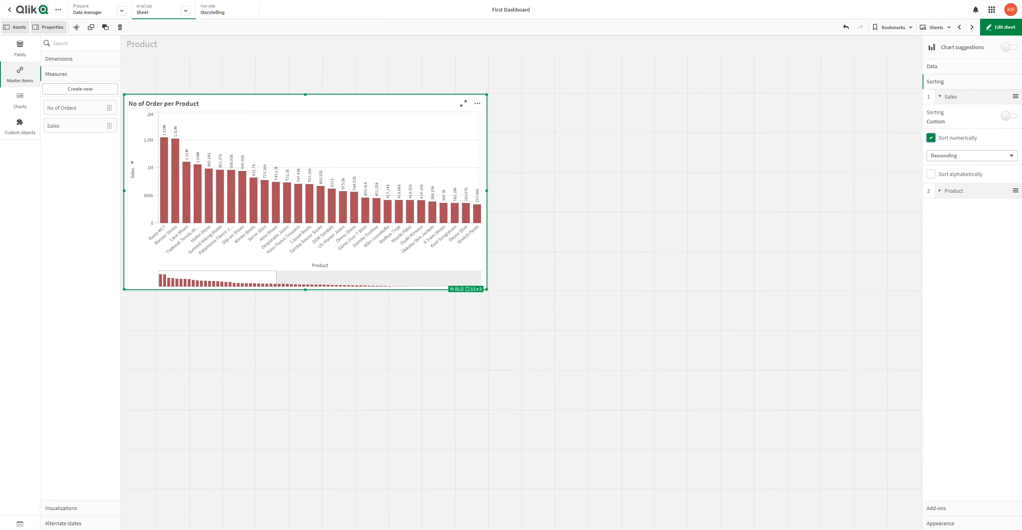
Outside edit mode, alternate the bar chart's displayed measure between No of Orders and Sales, leaving No of Orders displayed.
left_click(1000, 27)
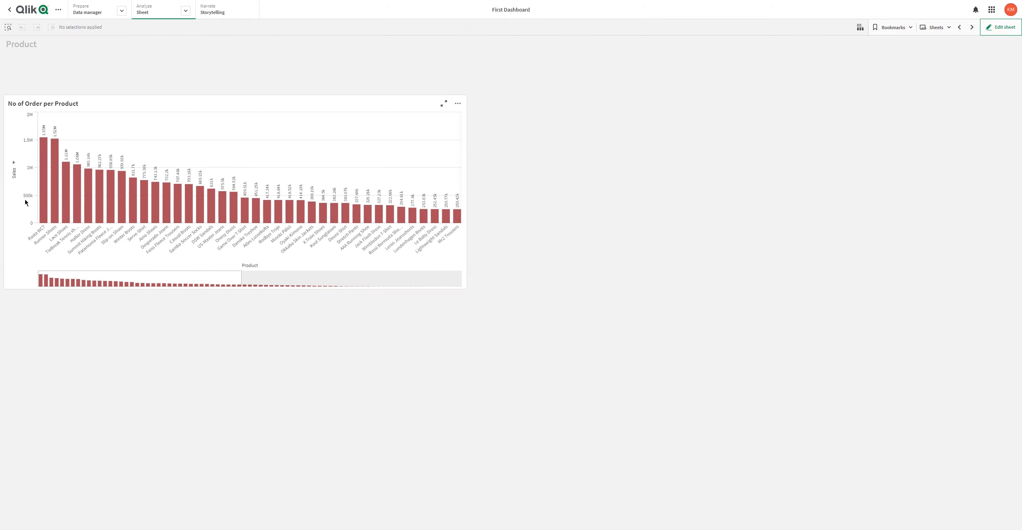
left_click(14, 172)
left_click(64, 224)
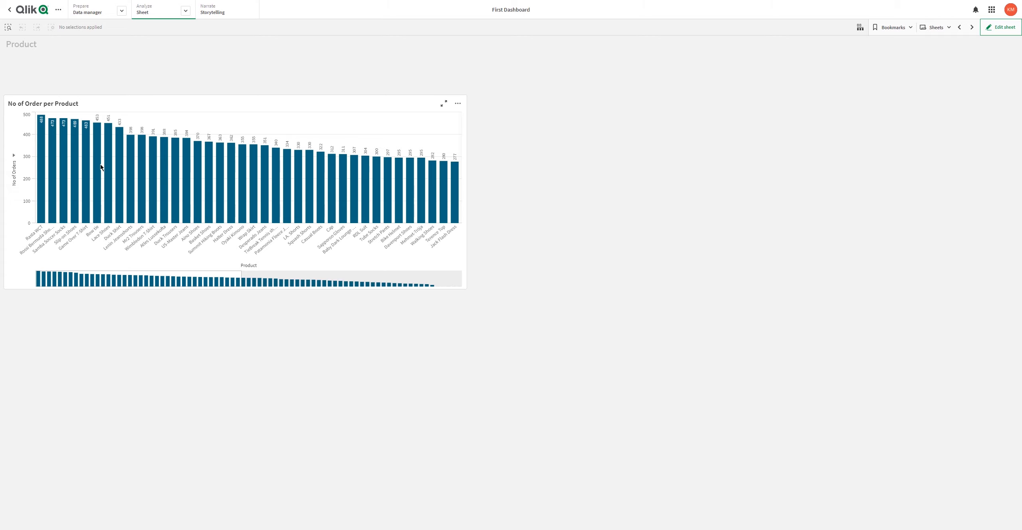
left_click(14, 176)
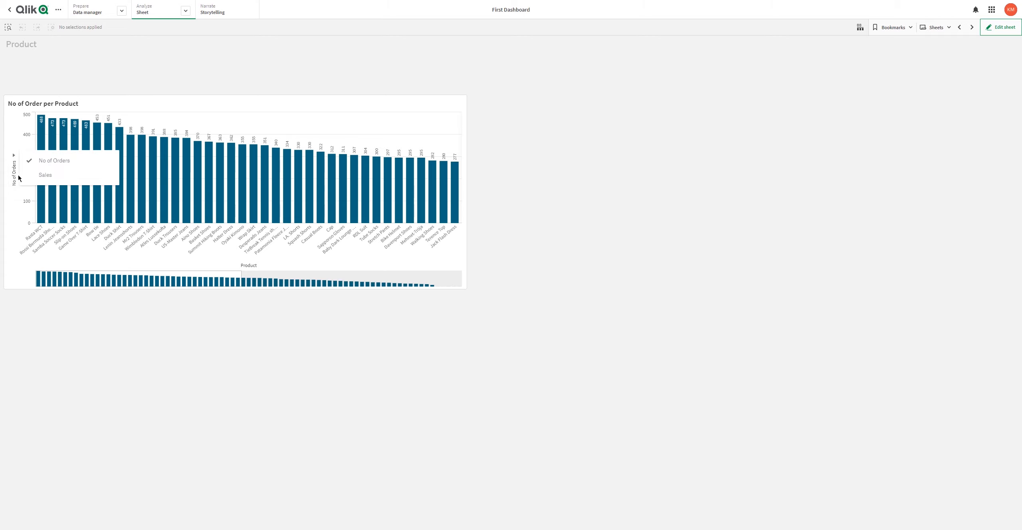
left_click(66, 180)
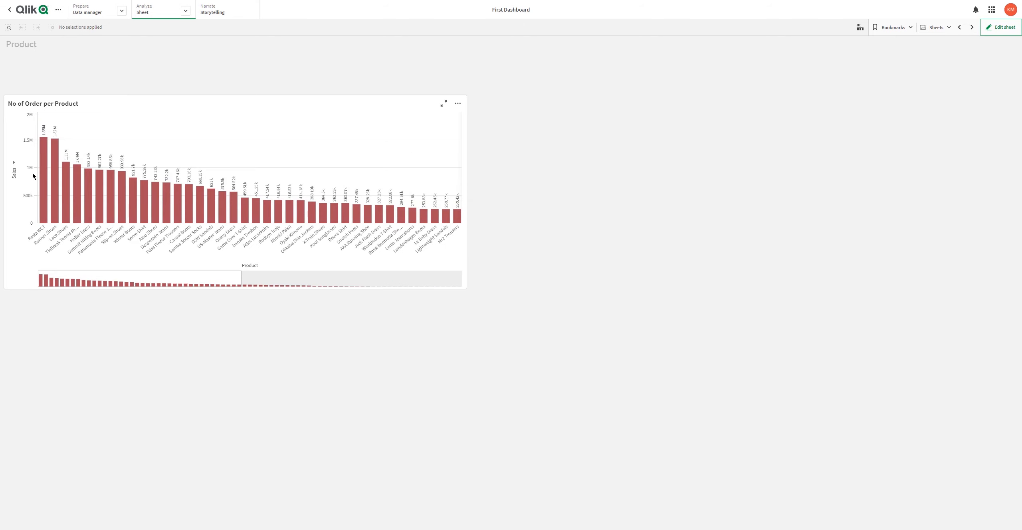
left_click(15, 172)
left_click(76, 176)
Resume editing the sheet, add a scatter plot beside the bar chart, and size it to 13 x 5 grid cells.
left_click(1001, 28)
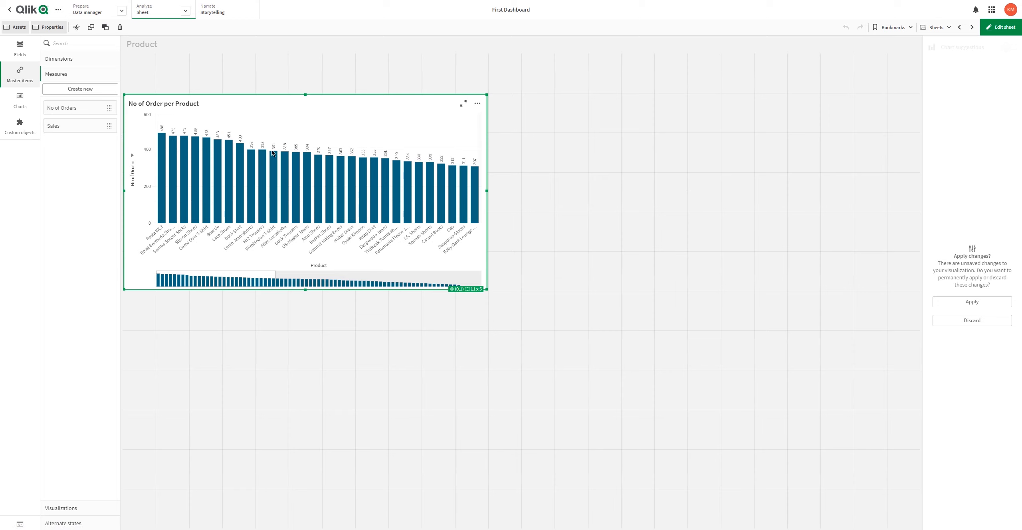
left_click(23, 79)
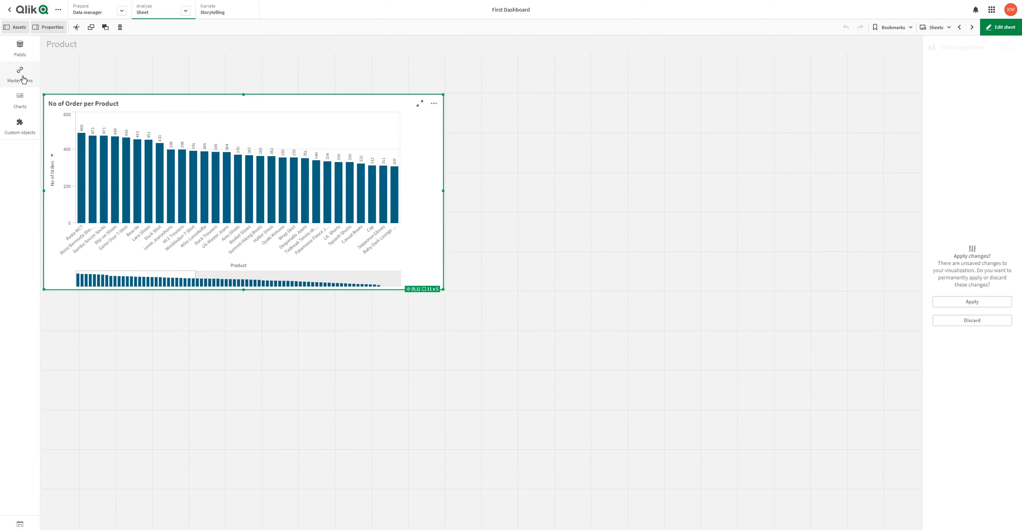
left_click(24, 79)
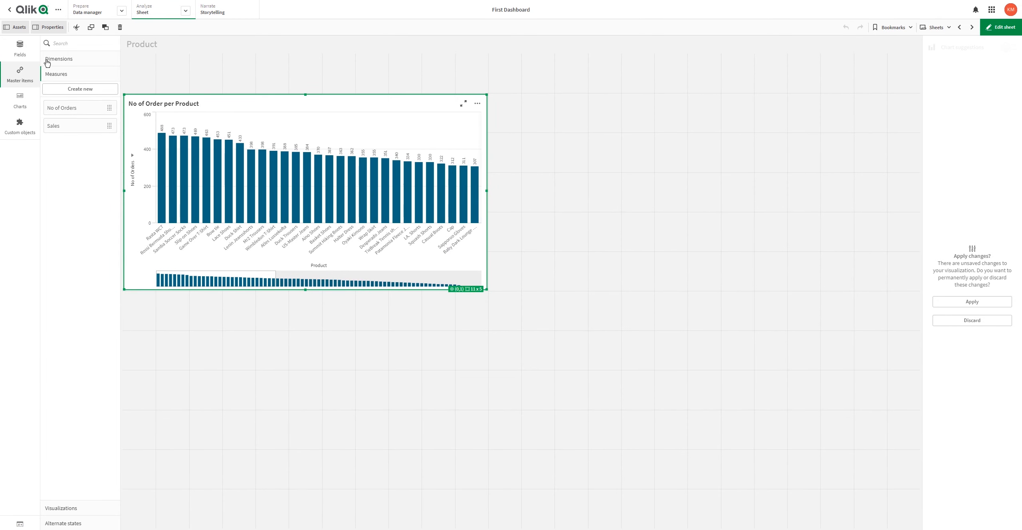
left_click(20, 49)
left_click(20, 101)
left_click_drag(75, 349, 538, 64)
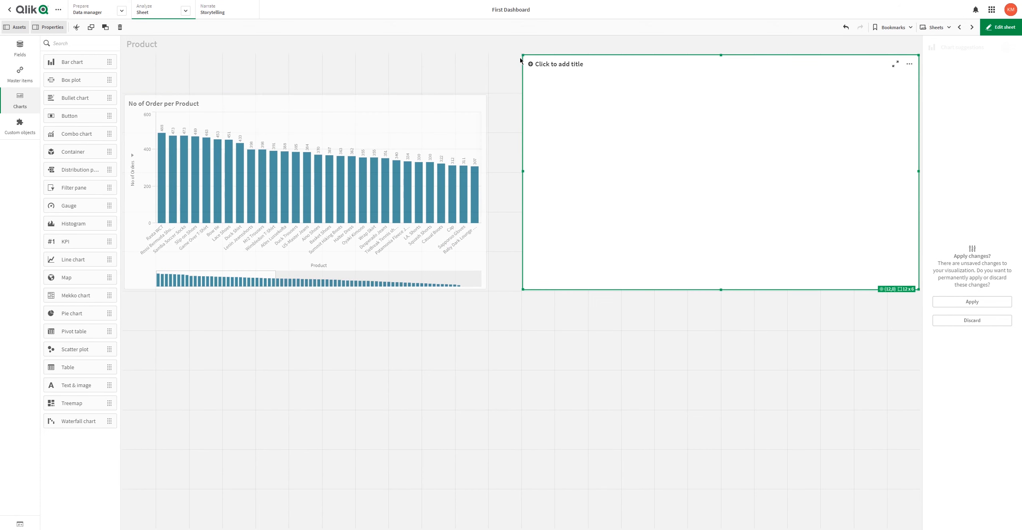
left_click_drag(522, 55, 490, 95)
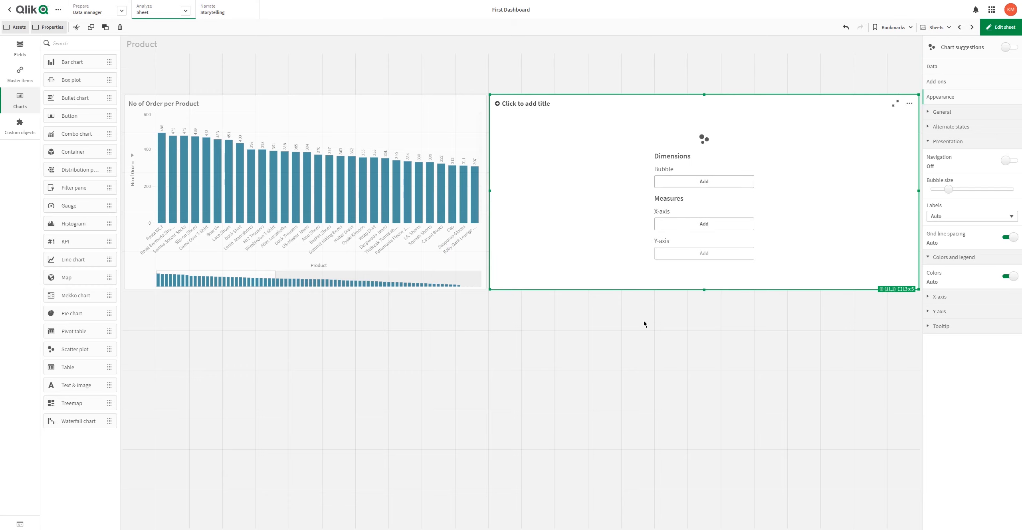
Assign the scatter plot Product as bubble dimension, Sales as X-axis measure and No of Orders as Y-axis measure.
left_click(703, 182)
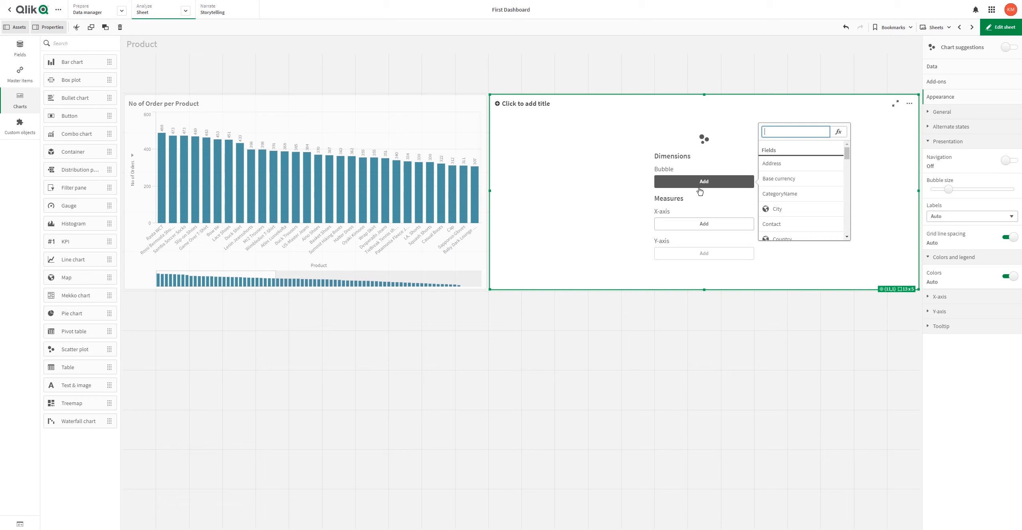
type("pro")
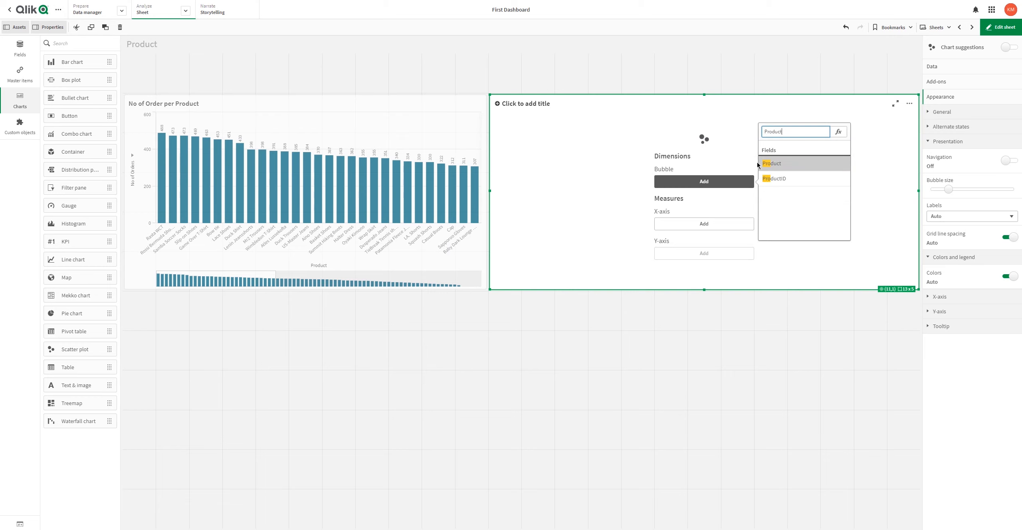
left_click(763, 164)
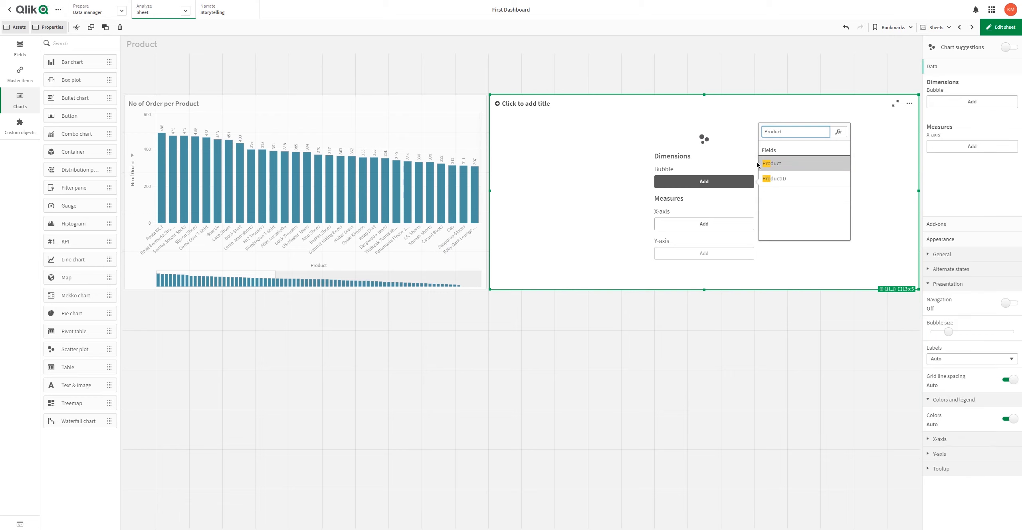
left_click(714, 226)
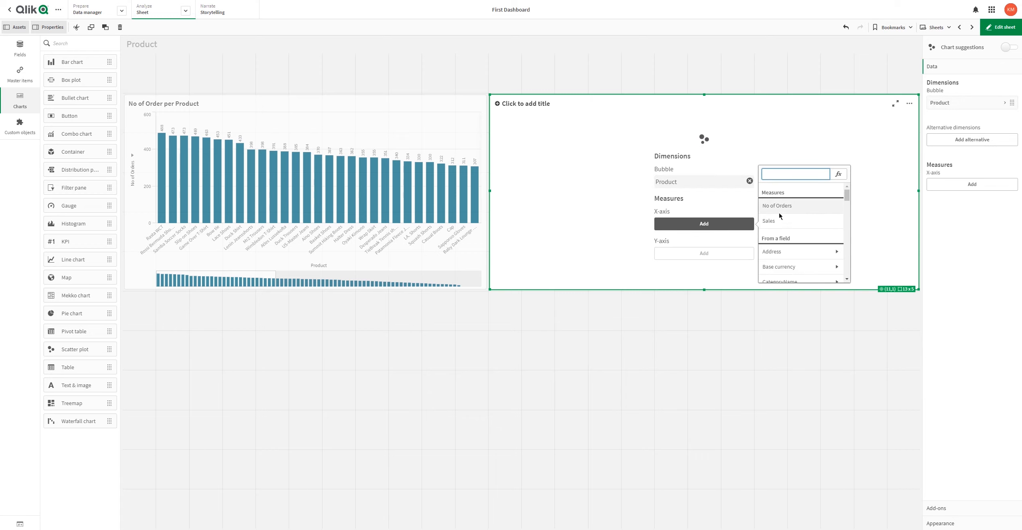
left_click(732, 251)
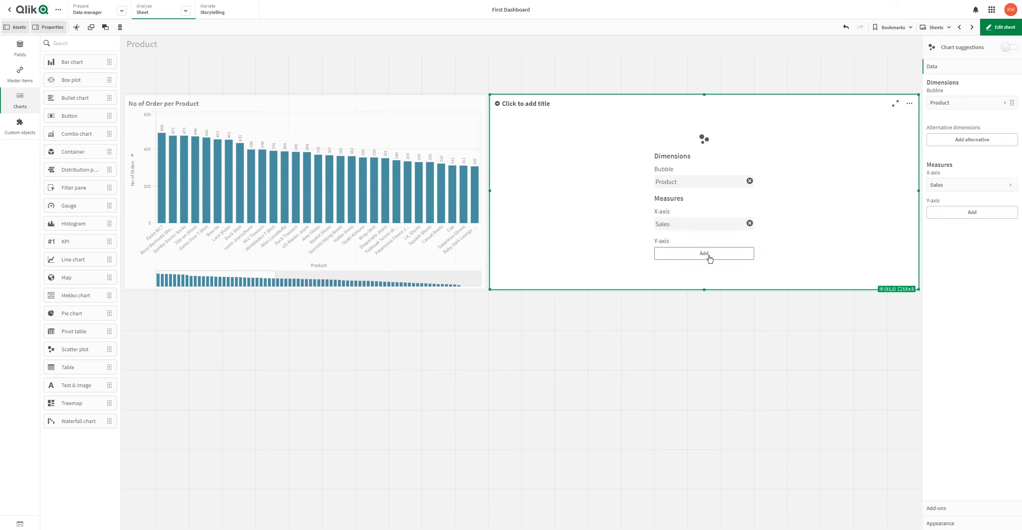
left_click(709, 258)
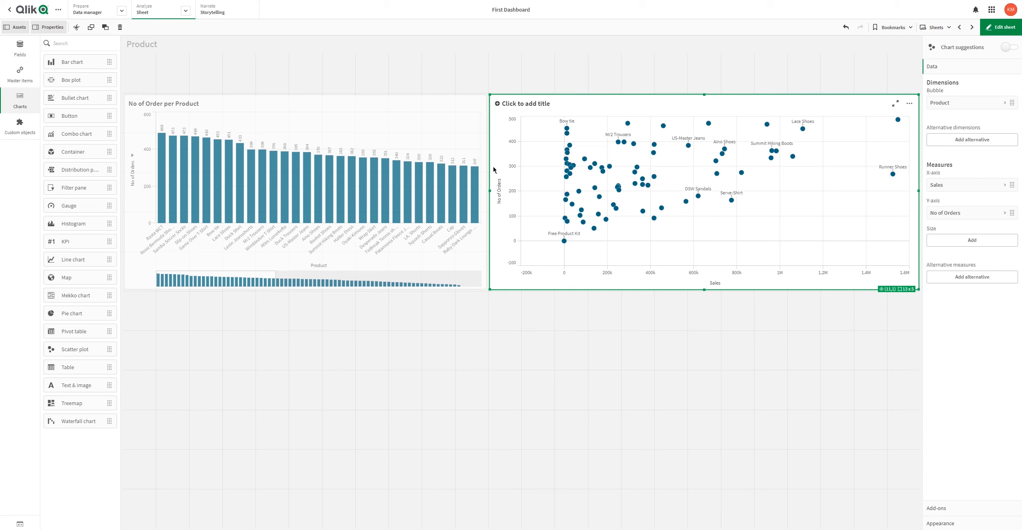
Inspect the product bubbles in the scatter plot outside edit mode.
left_click(1002, 26)
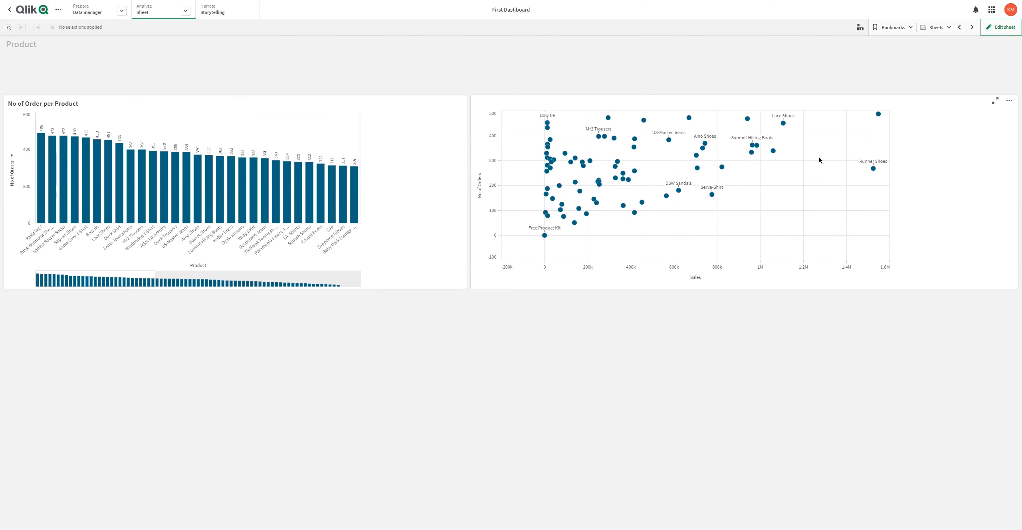
left_click_drag(823, 145, 704, 180)
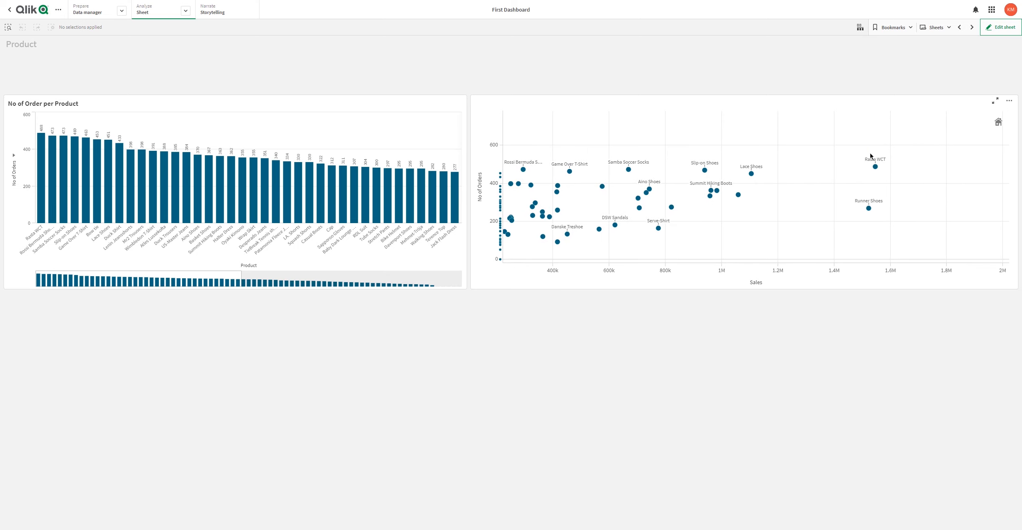
left_click_drag(793, 197, 938, 209)
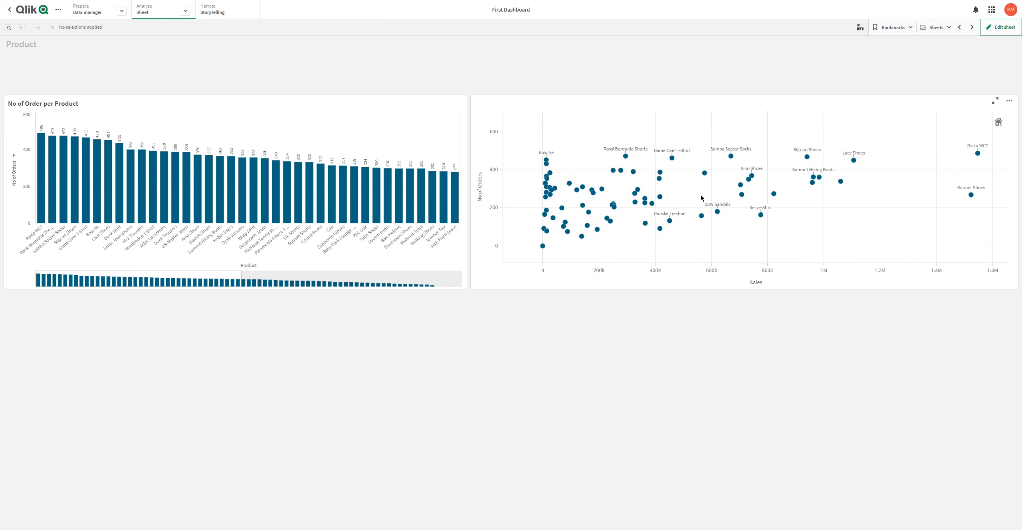
Resume editing the sheet and set the scatter plot's bubble size measure to Sum(UnitCost).
left_click(990, 32)
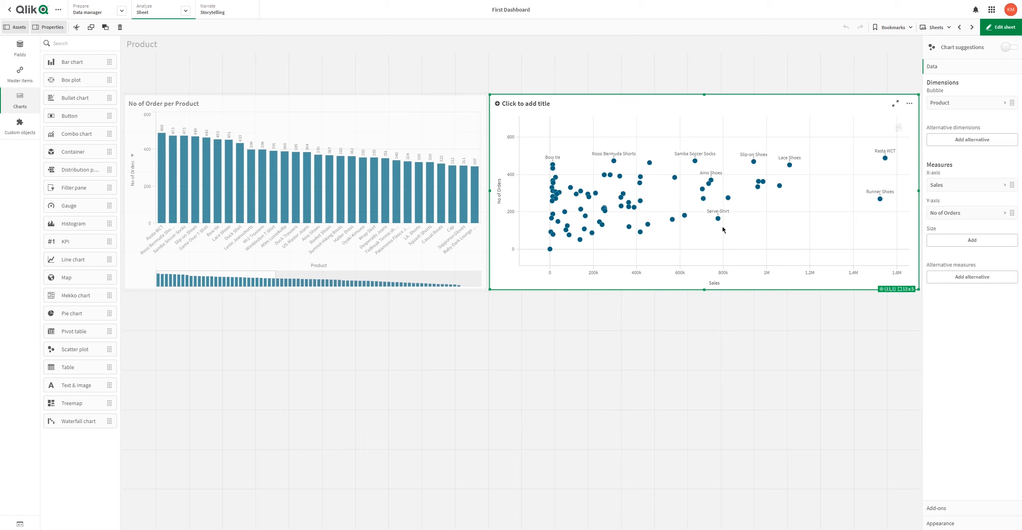
left_click(953, 242)
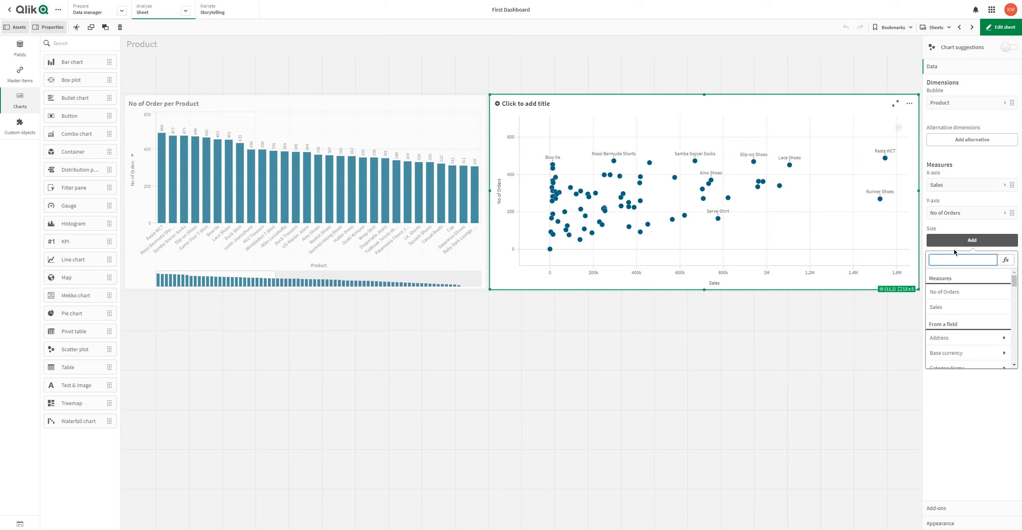
type("uni")
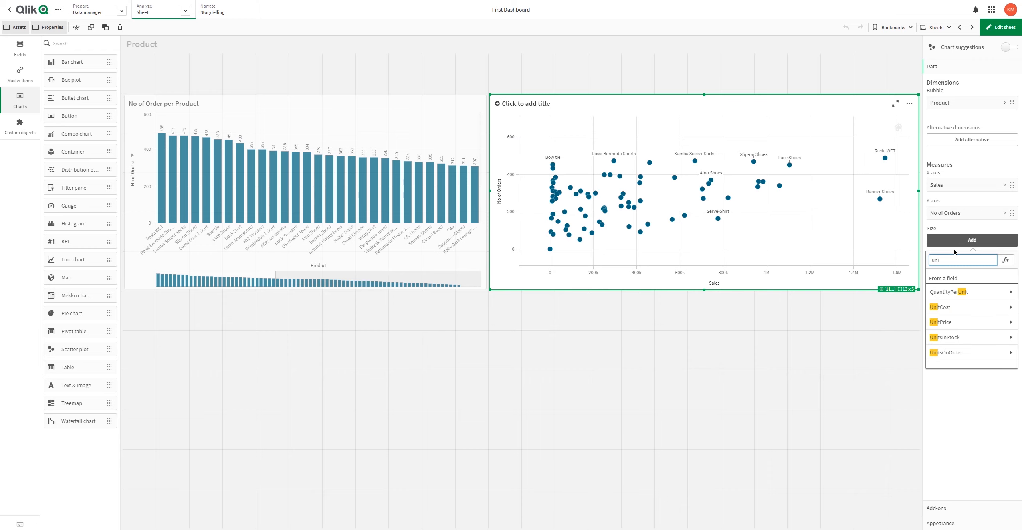
left_click(993, 308)
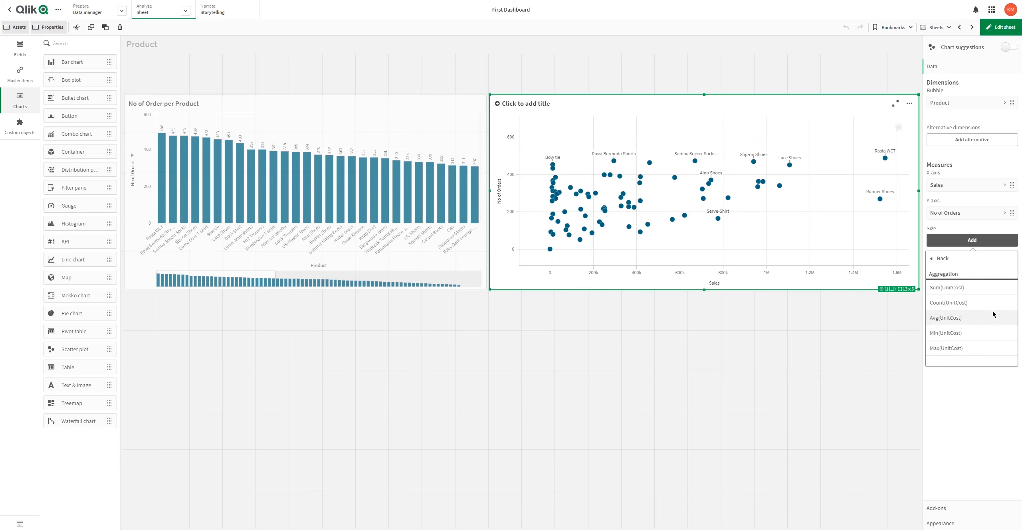
left_click(970, 288)
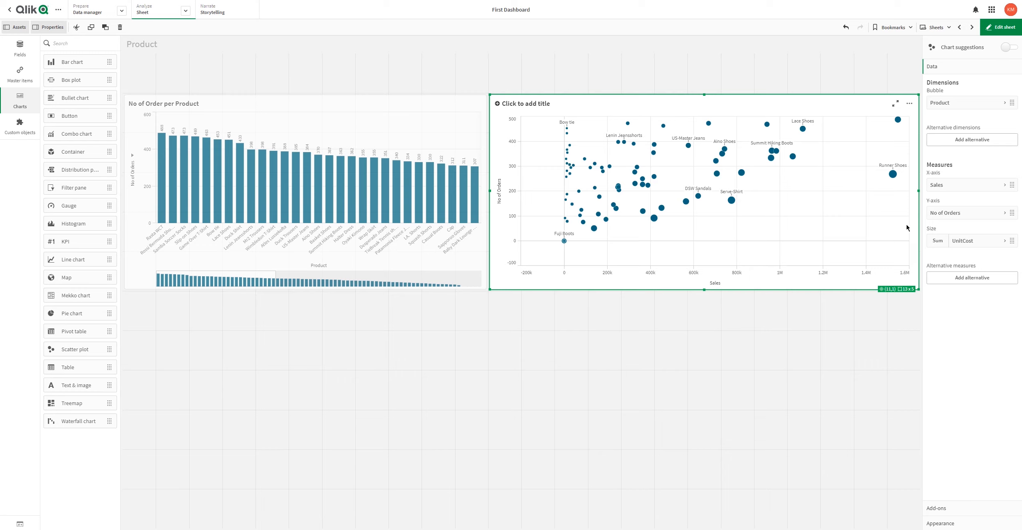
Look through the scatter plot's general and presentation appearance settings.
left_click(940, 523)
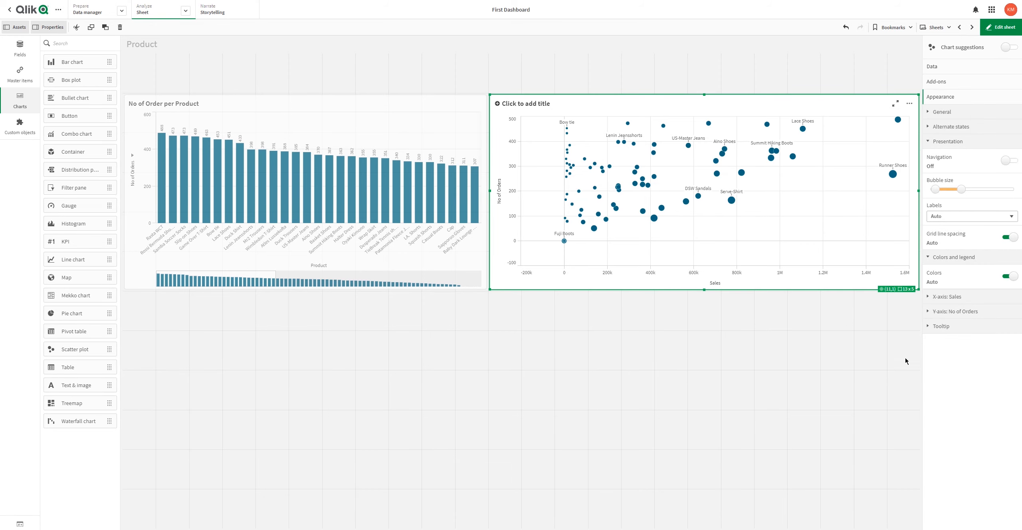
left_click(940, 142)
left_click(940, 142)
left_click(944, 114)
left_click(945, 115)
left_click(947, 144)
left_click(947, 143)
Turn off automatic colours for the scatter plot, try colouring by the Product dimension, and colour the bubbles by the Sales measure.
left_click(1009, 276)
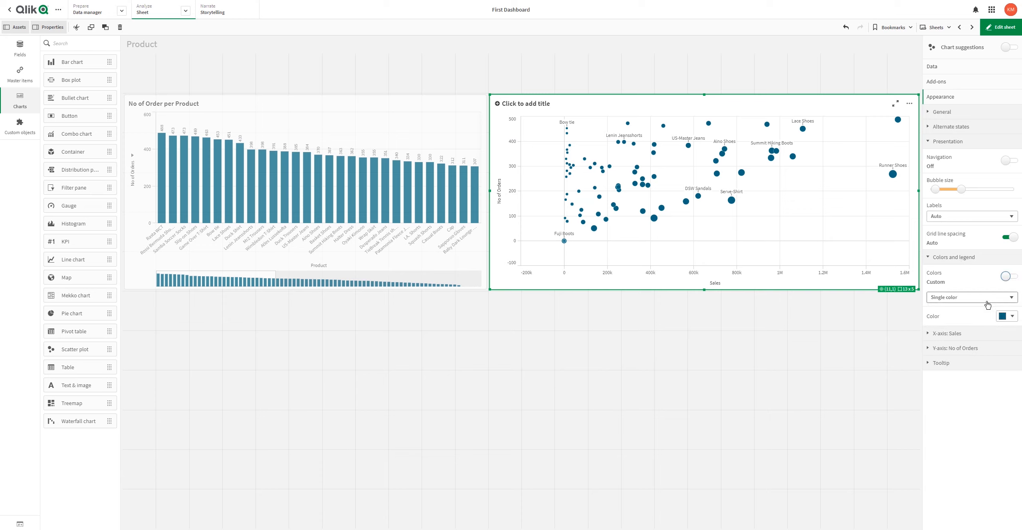
left_click(960, 299)
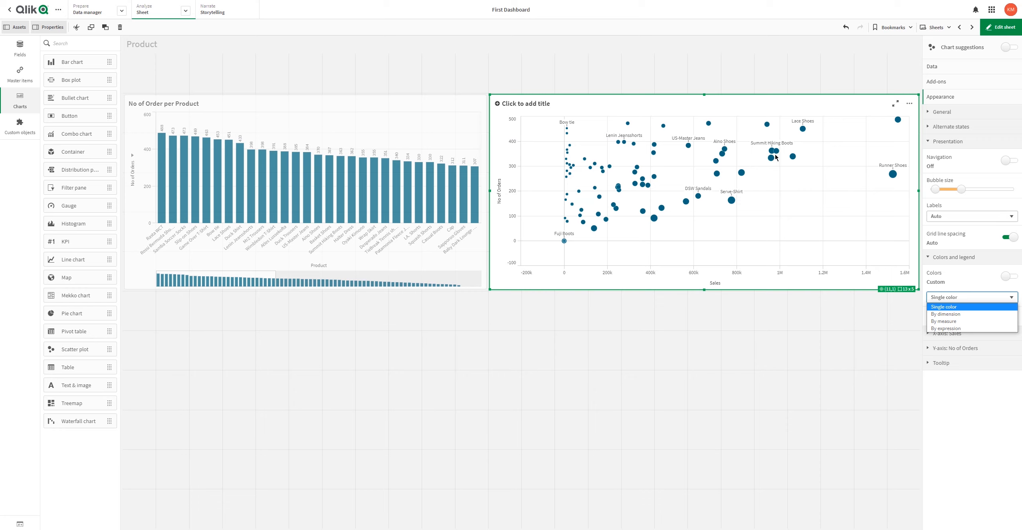
left_click(942, 314)
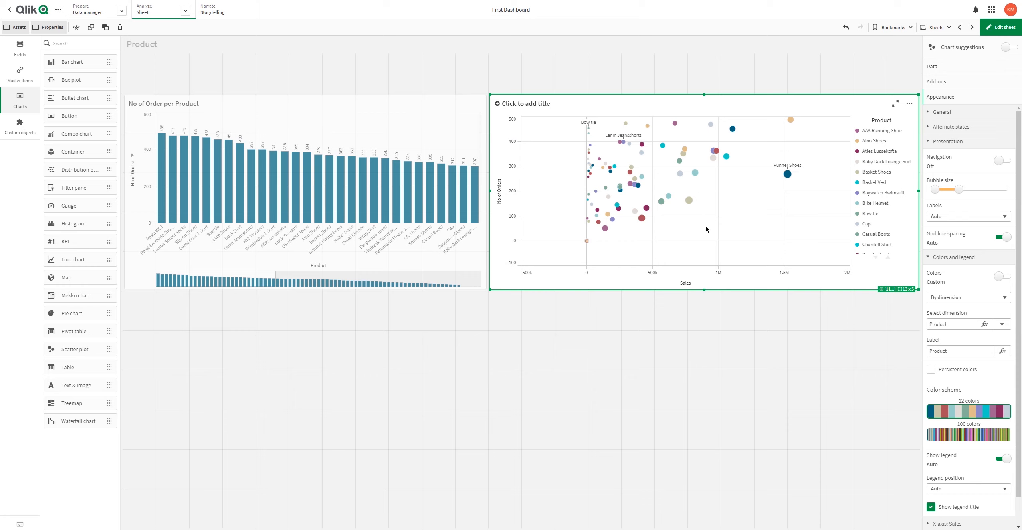
left_click(989, 303)
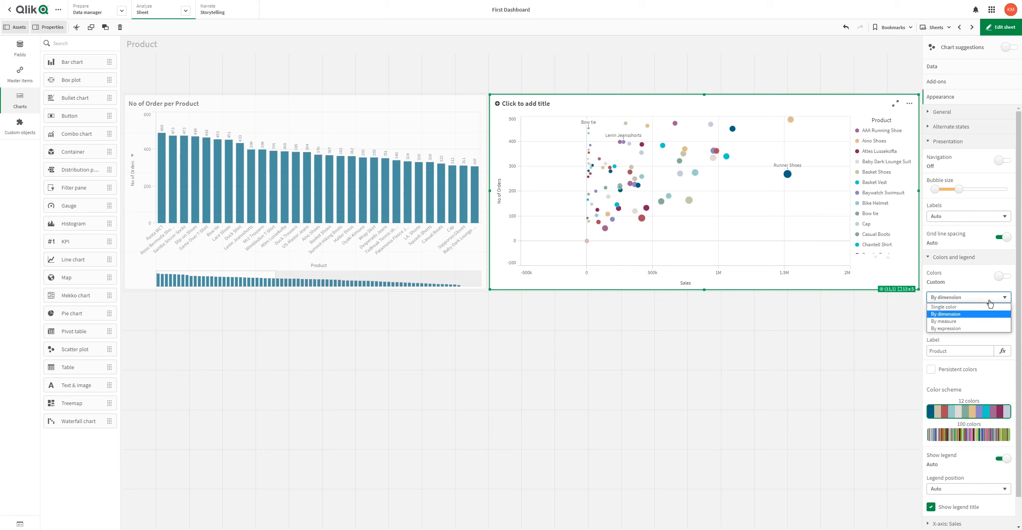
left_click(945, 321)
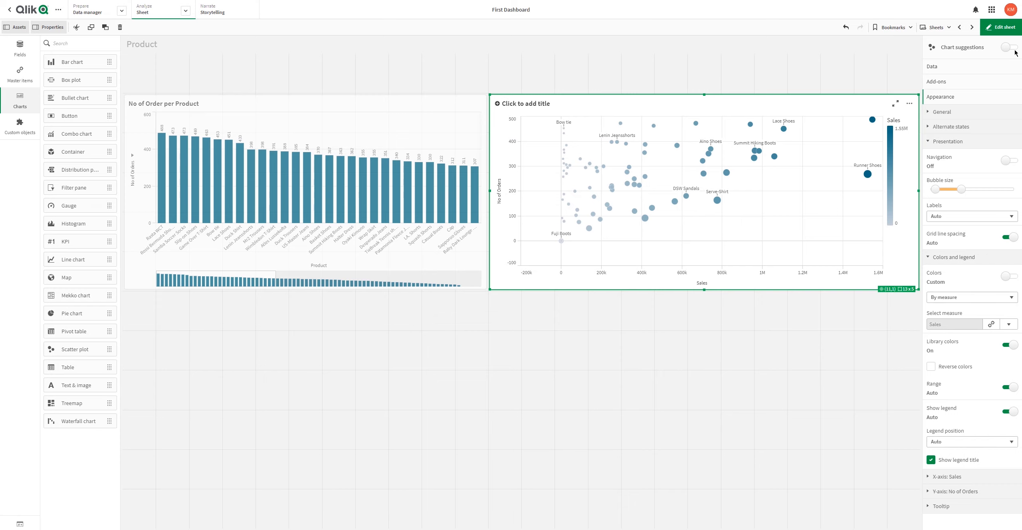
Examine the scatter plot's bubble sizes and Sales-based colours outside edit mode.
left_click(999, 28)
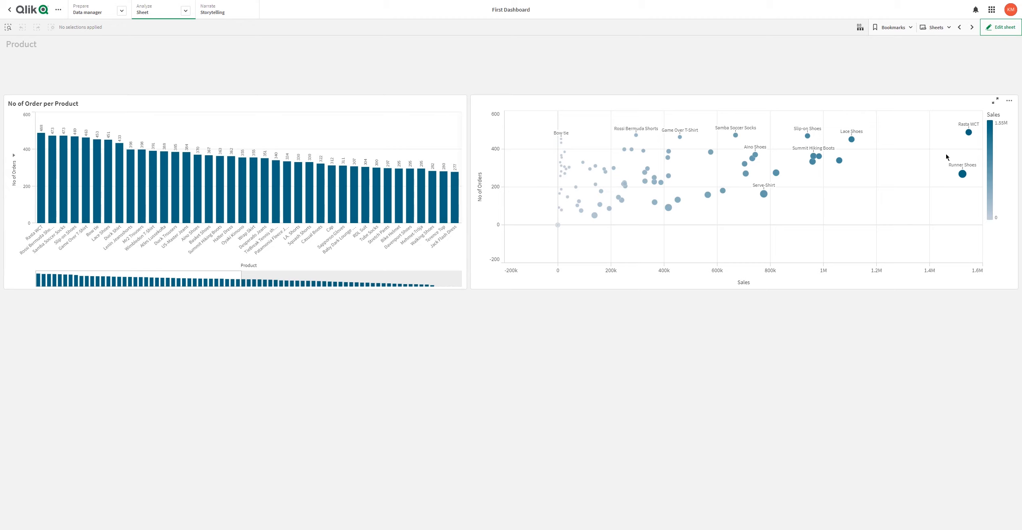
left_click_drag(917, 168, 905, 196)
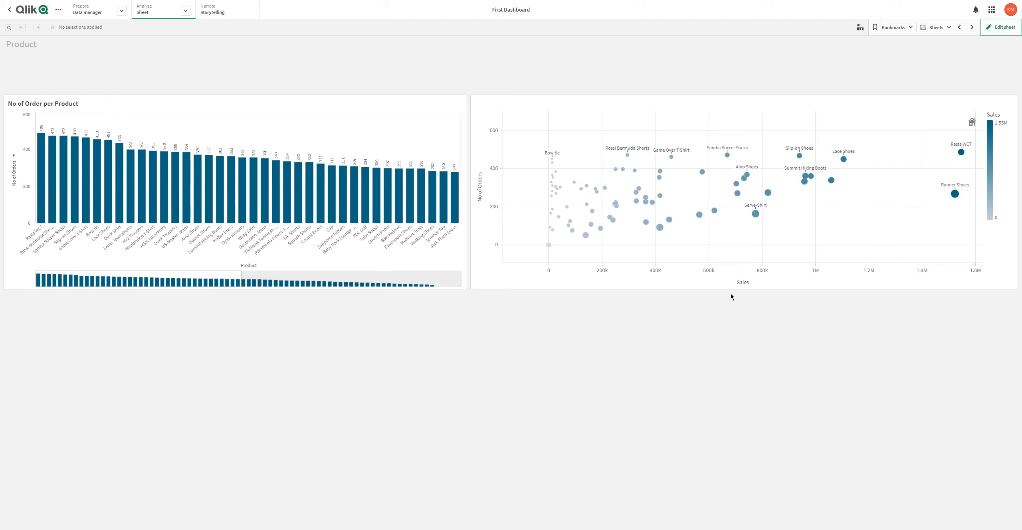
left_click_drag(893, 184, 810, 199)
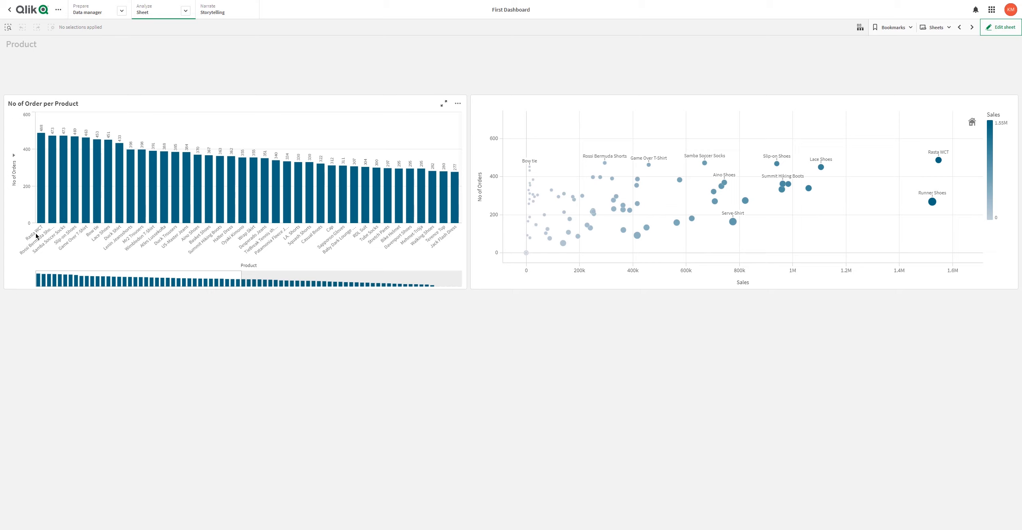
Select the product with the most orders in the No of Order per Product bar chart to filter the sheet.
left_click(41, 210)
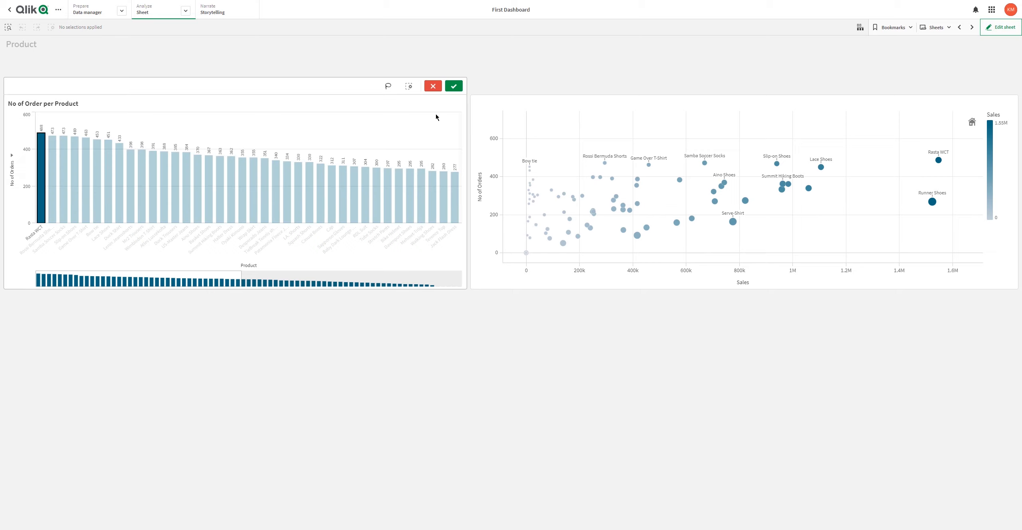
left_click(454, 86)
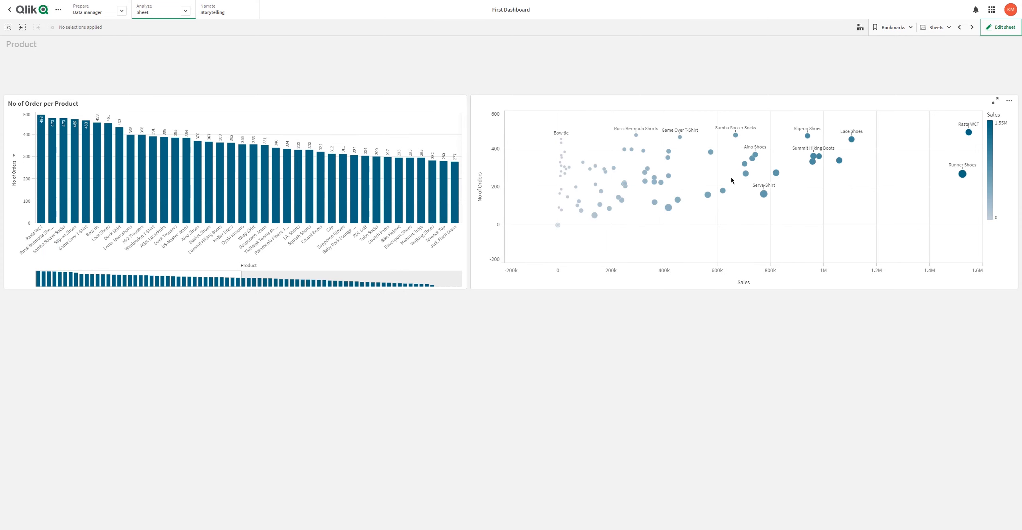
Resume editing the sheet, search the data fields for the product category name, and inspect the CategoryName field's details.
left_click(1000, 27)
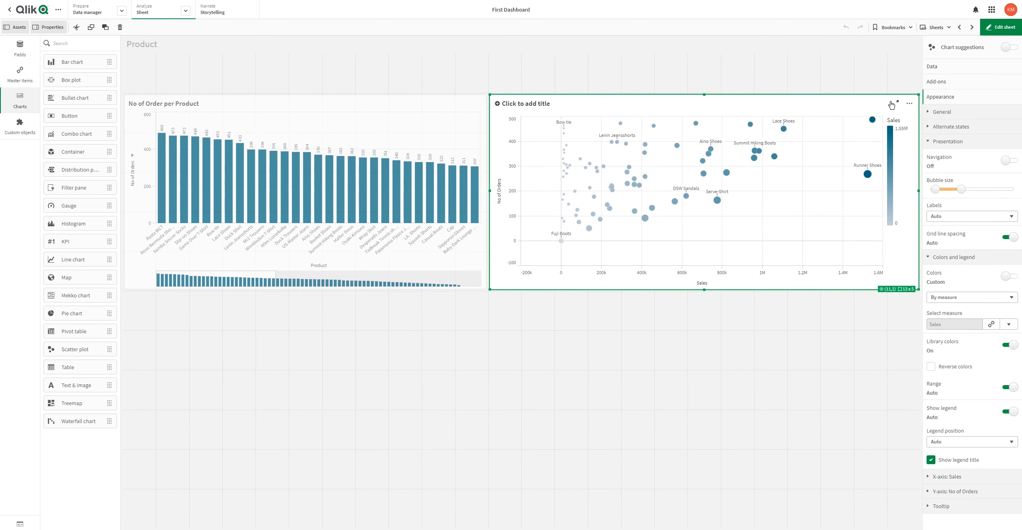
left_click(20, 49)
left_click(69, 44)
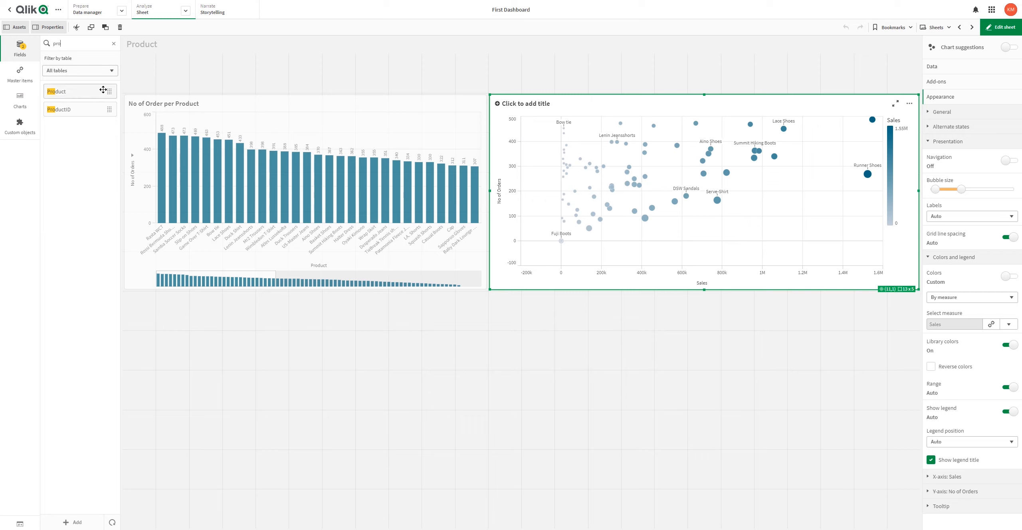
key("BackSpace")
key("BackSpace")
key("BackSpace")
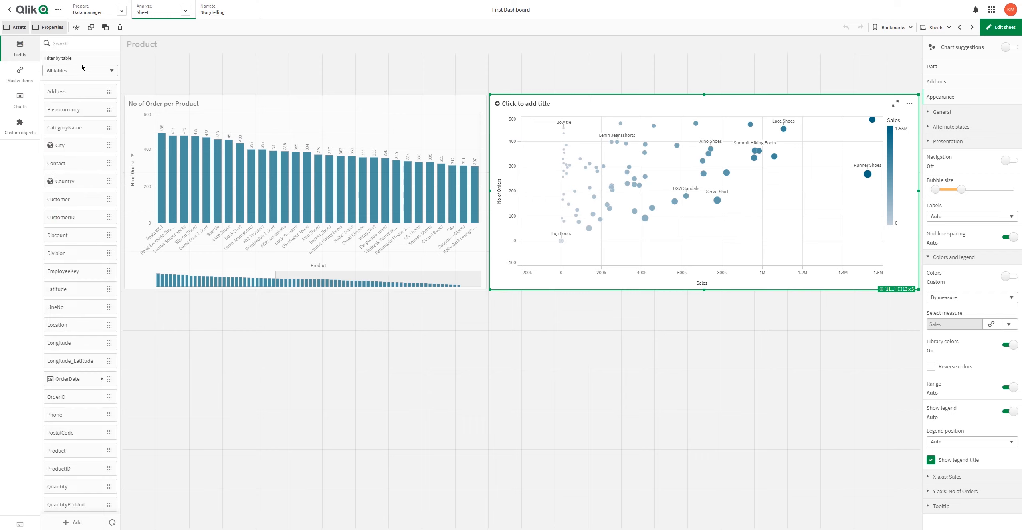
type("name")
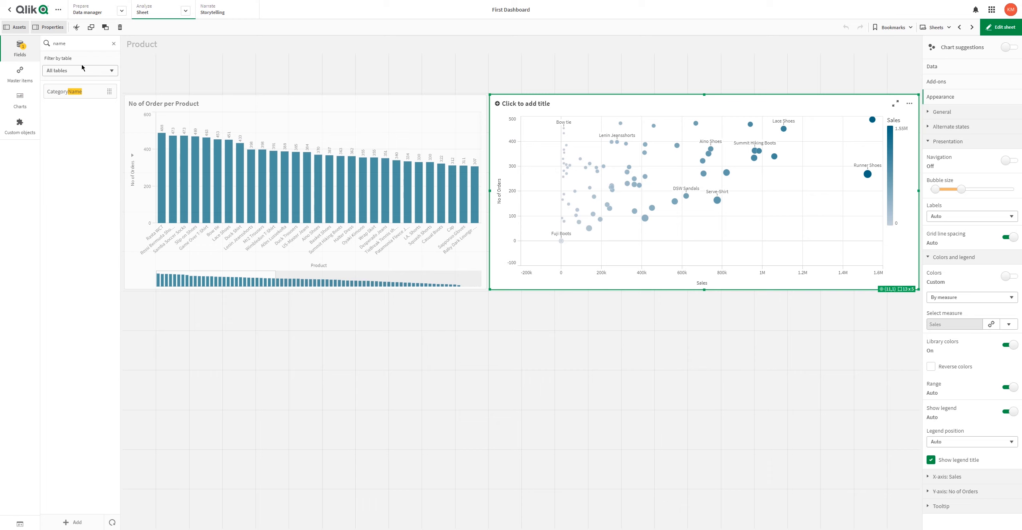
left_click(76, 96)
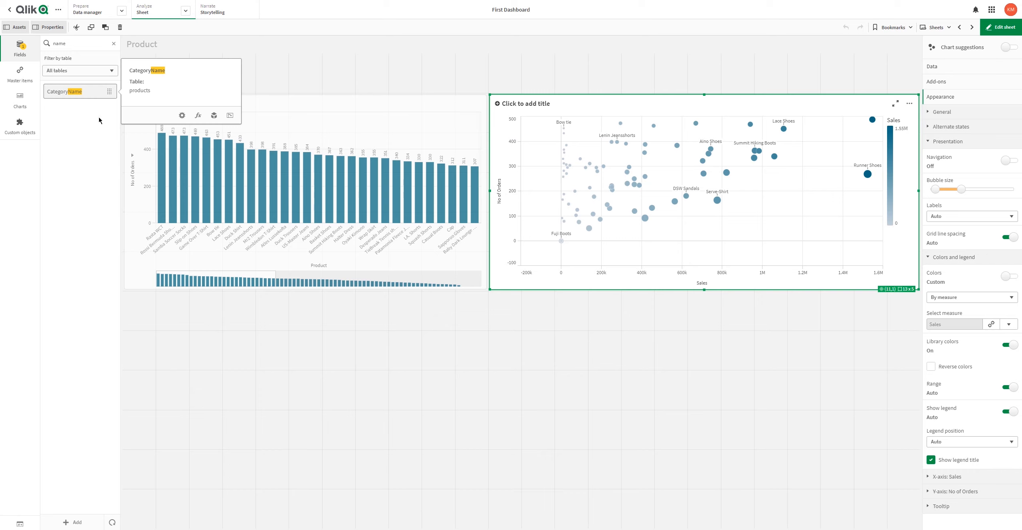
left_click(66, 166)
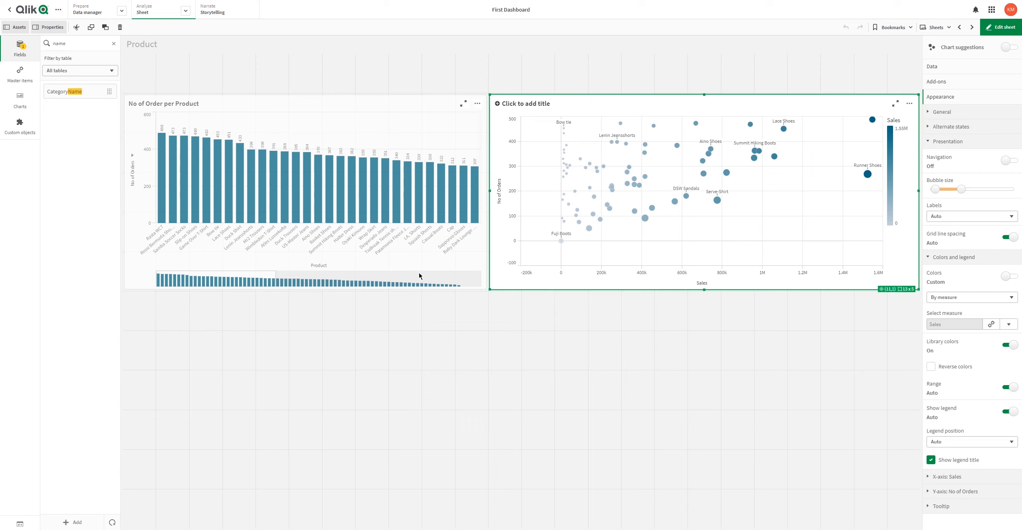
Start a new master dimension of the Drill-down type with the master items search cleared.
left_click(24, 81)
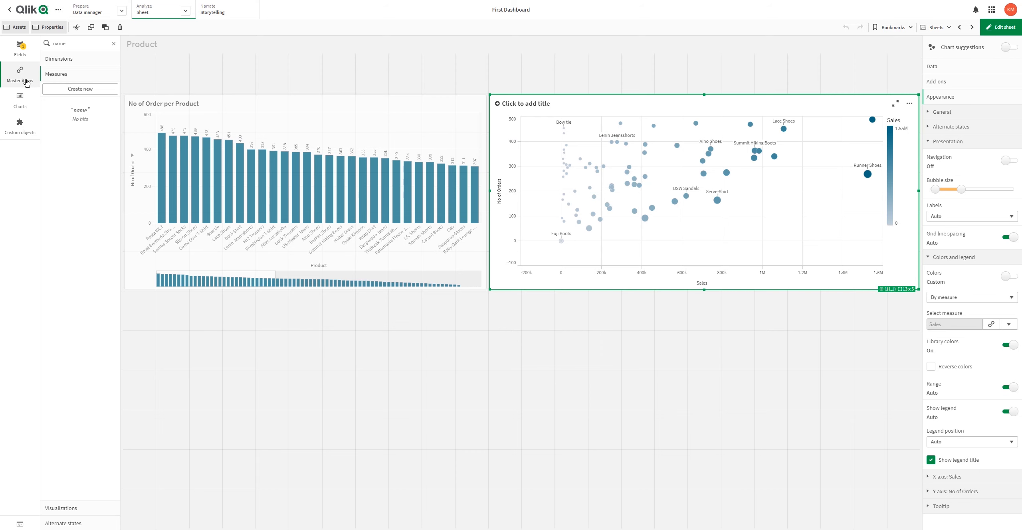
left_click(27, 82)
left_click(27, 80)
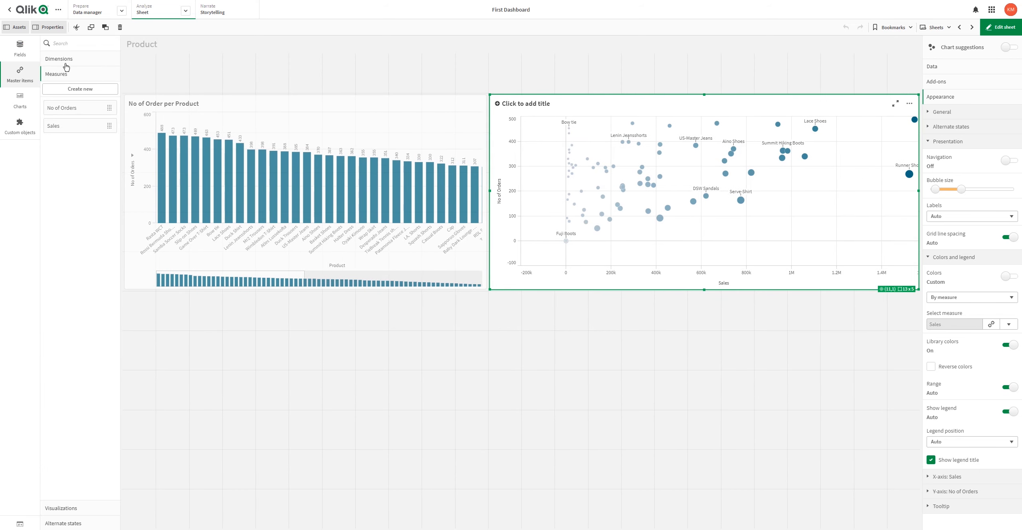
left_click(65, 62)
left_click(80, 74)
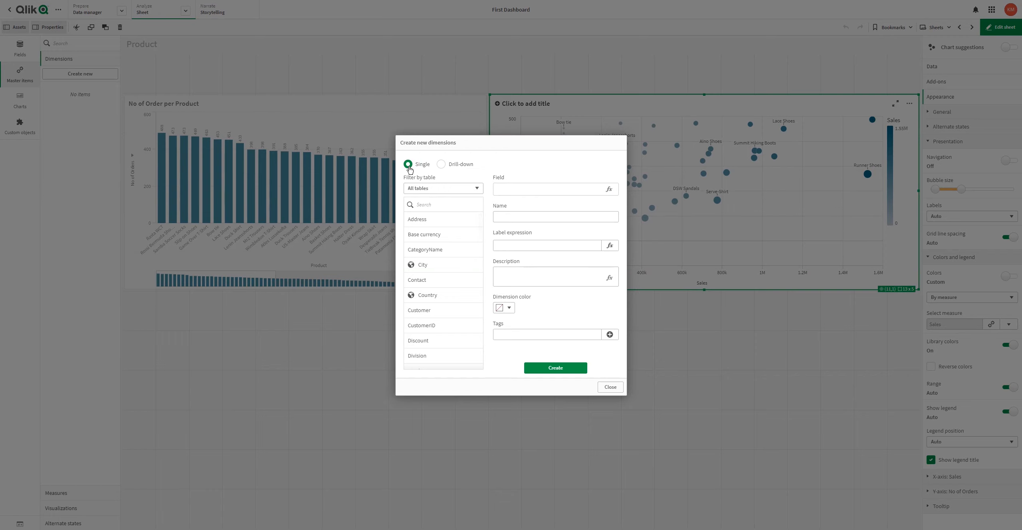
left_click(443, 168)
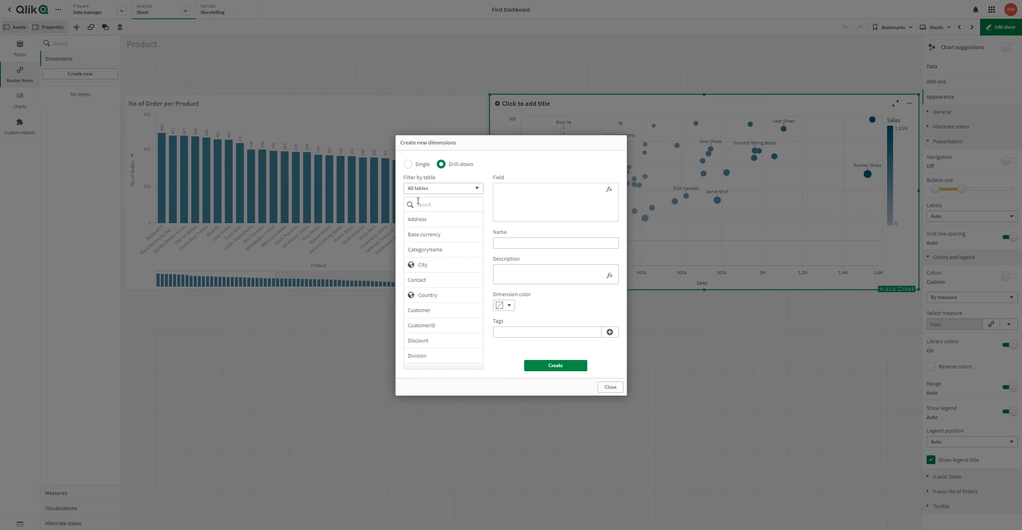
Add the Product and CategoryName fields to the drill-down dimension and order them with CategoryName above Product.
type("Pr")
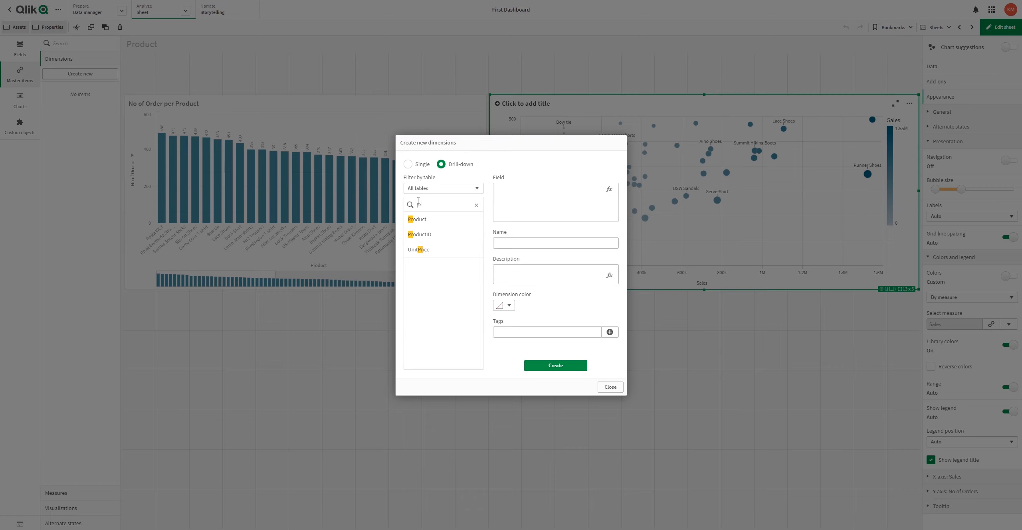
left_click(417, 220)
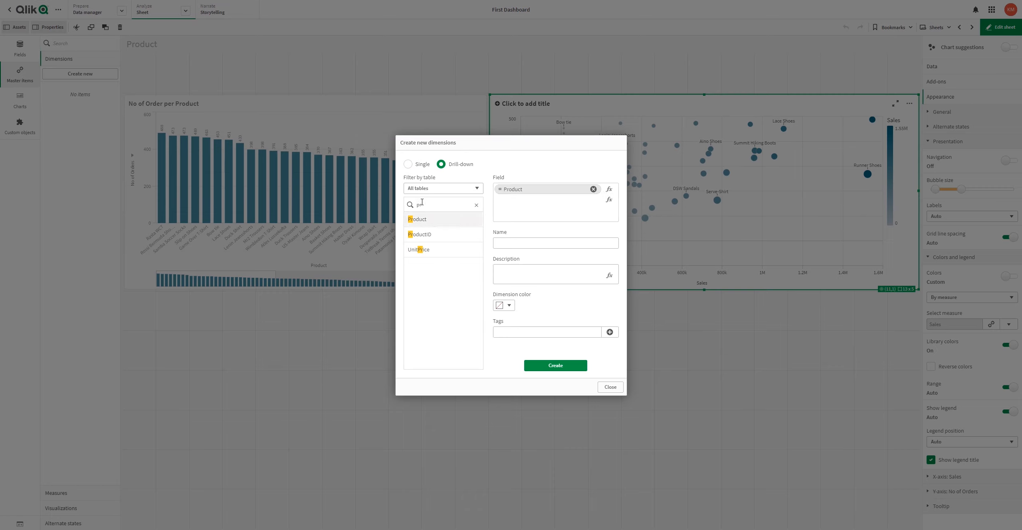
key("BackSpace")
key("BackSpace")
type("ca")
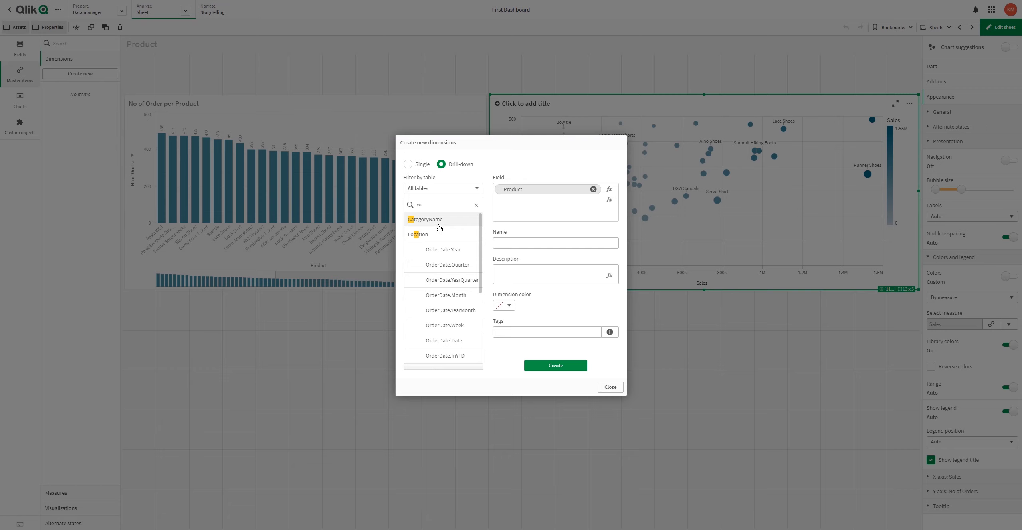
left_click(439, 227)
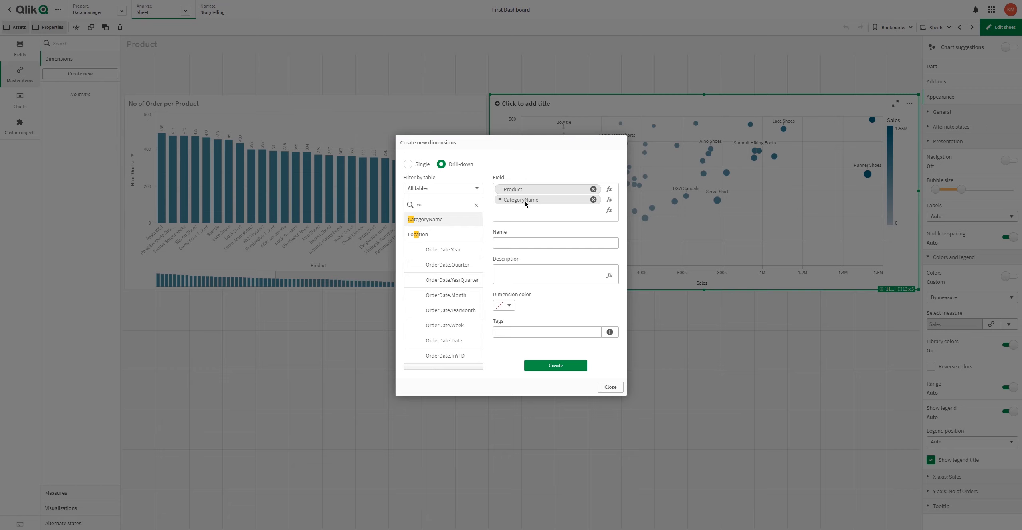
left_click_drag(500, 200, 500, 188)
Name the drill-down dimension "Product Drill Down", create it, and close the dimension dialog.
left_click(520, 245)
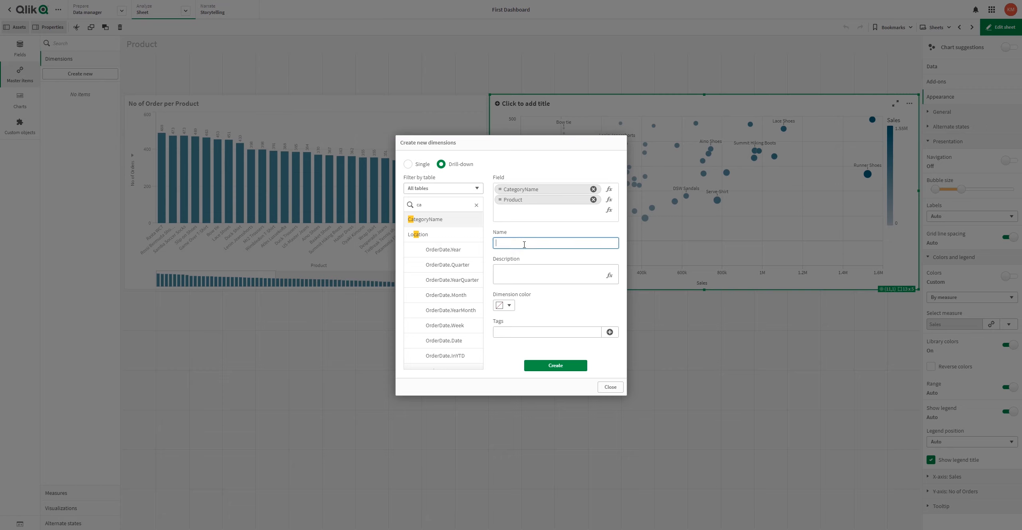
type("Product Drill Down")
left_click(559, 370)
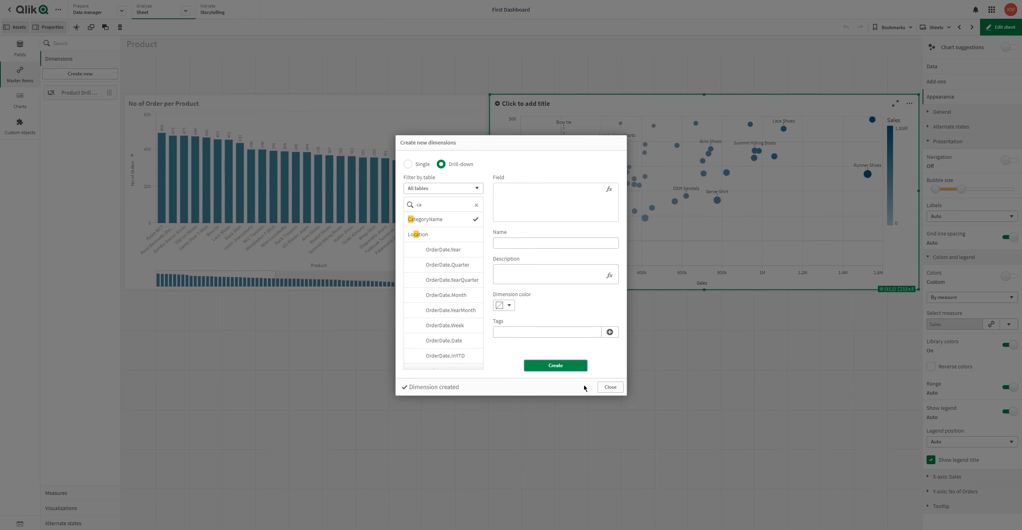
left_click(608, 387)
left_click(564, 418)
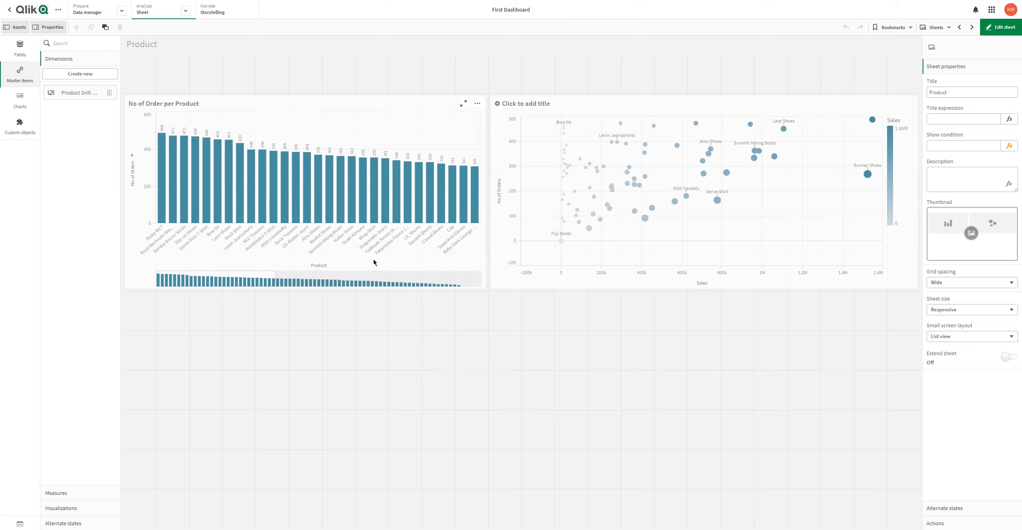
Apply the bar chart's unsaved changes and replace its Product dimension with the Product Drill Down master dimension.
left_click(351, 268)
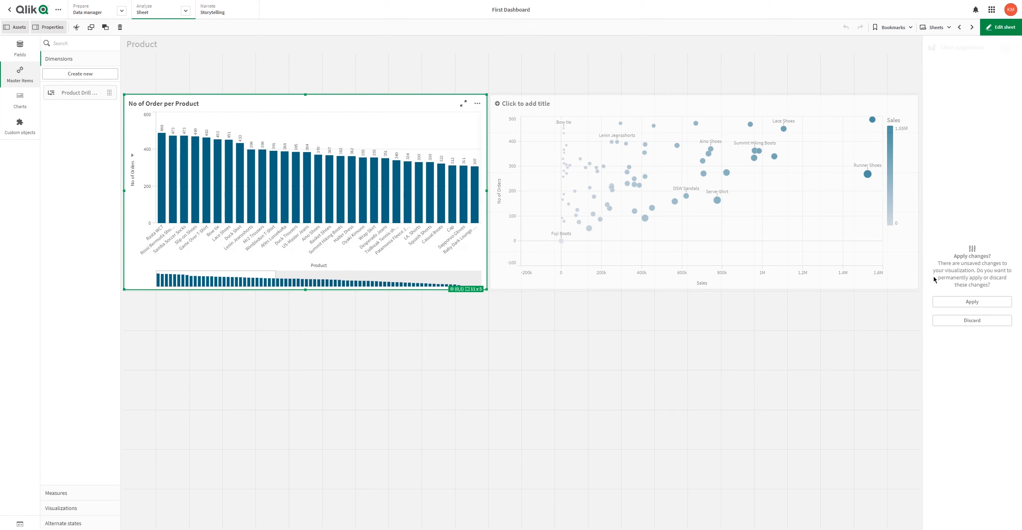
left_click(971, 303)
left_click(959, 105)
left_click(996, 247)
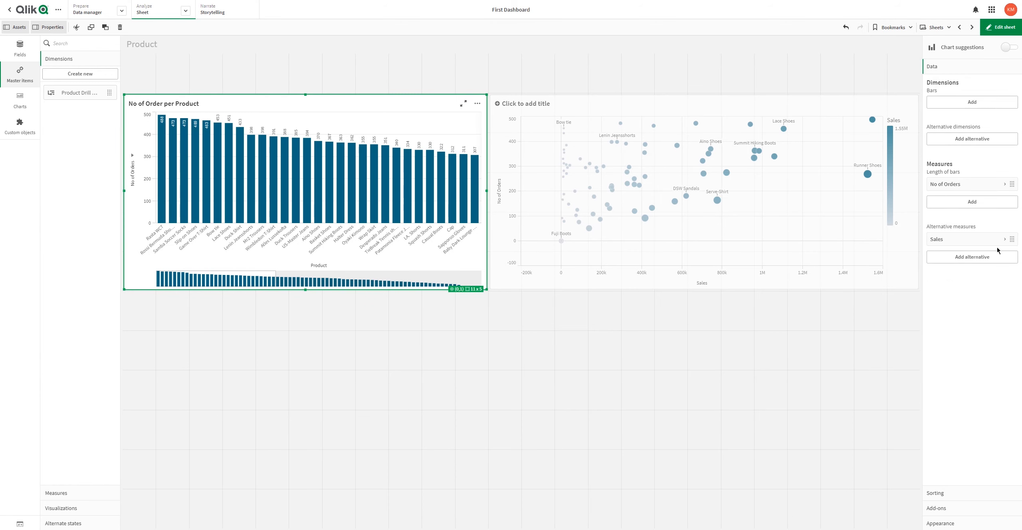
left_click(965, 103)
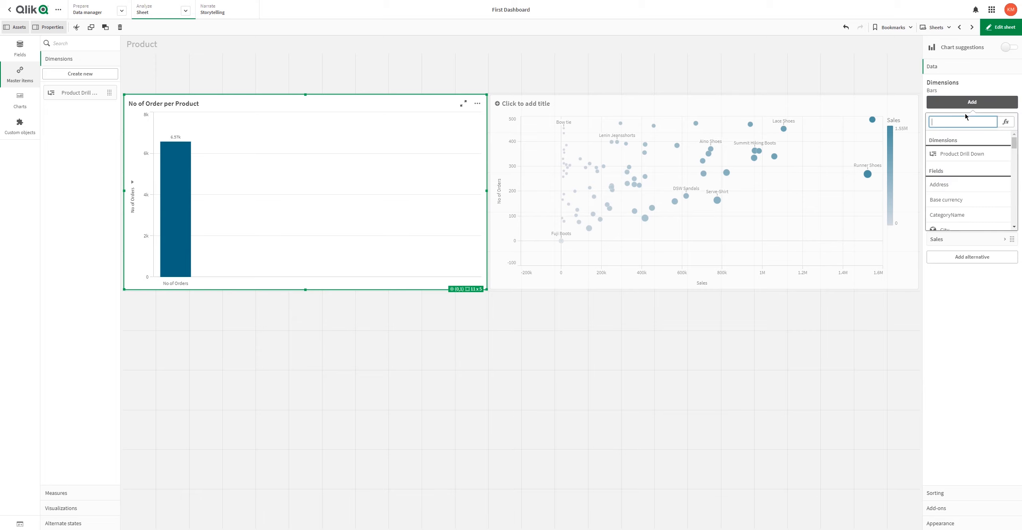
left_click(954, 156)
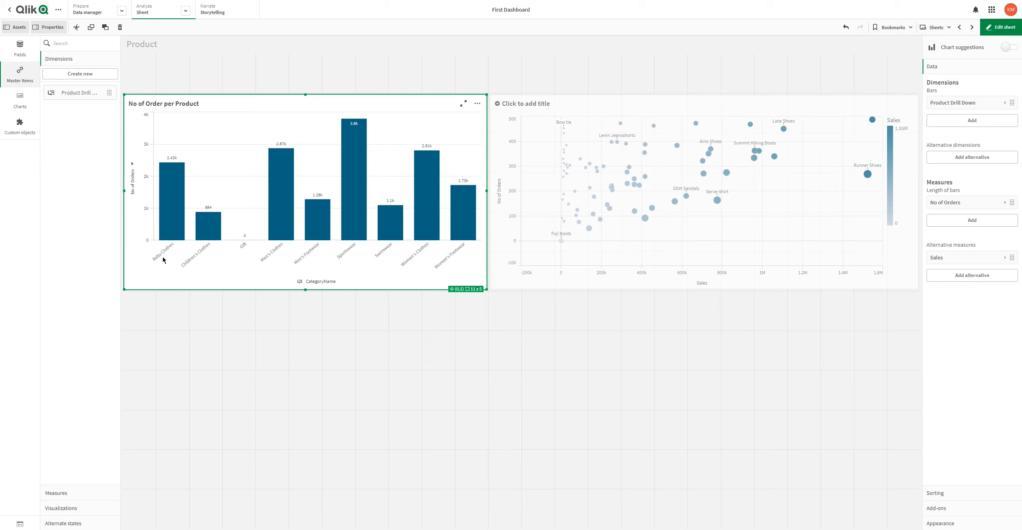
Put No of Orders ahead of Product Drill Down in the bar chart's sorting order.
left_click(934, 493)
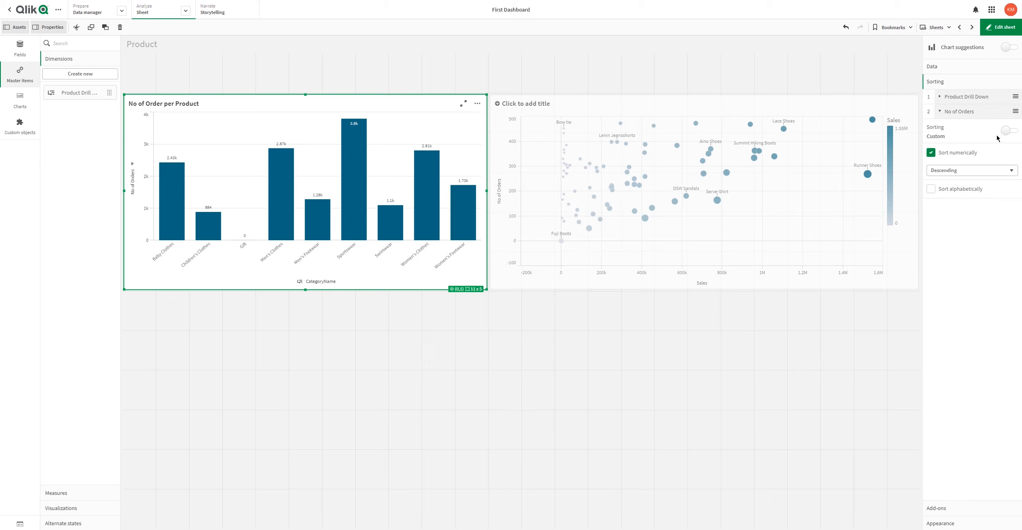
left_click(962, 112)
left_click_drag(1015, 111, 1015, 97)
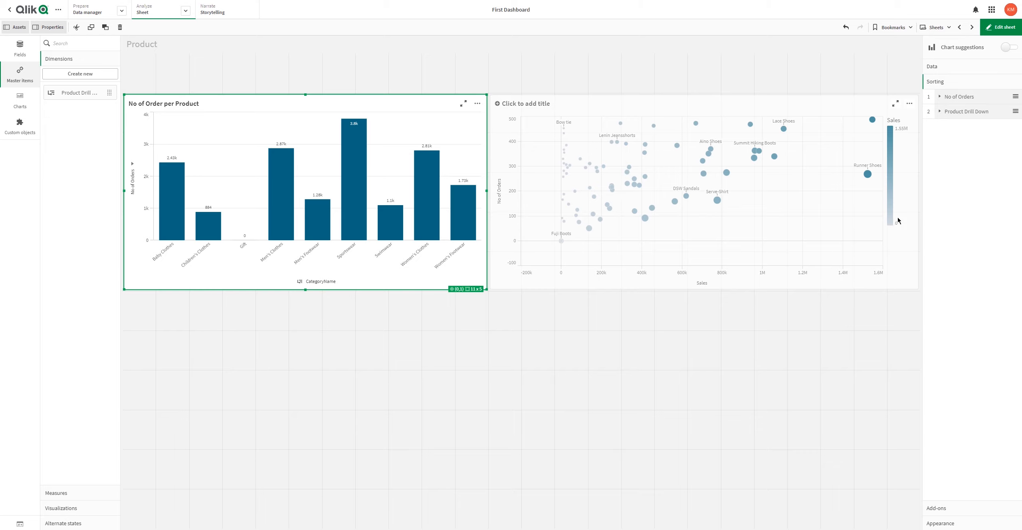
Leave edit mode, drill from the Sportswear category into its products in the bar chart, and clear the CategoryName selection.
left_click(997, 28)
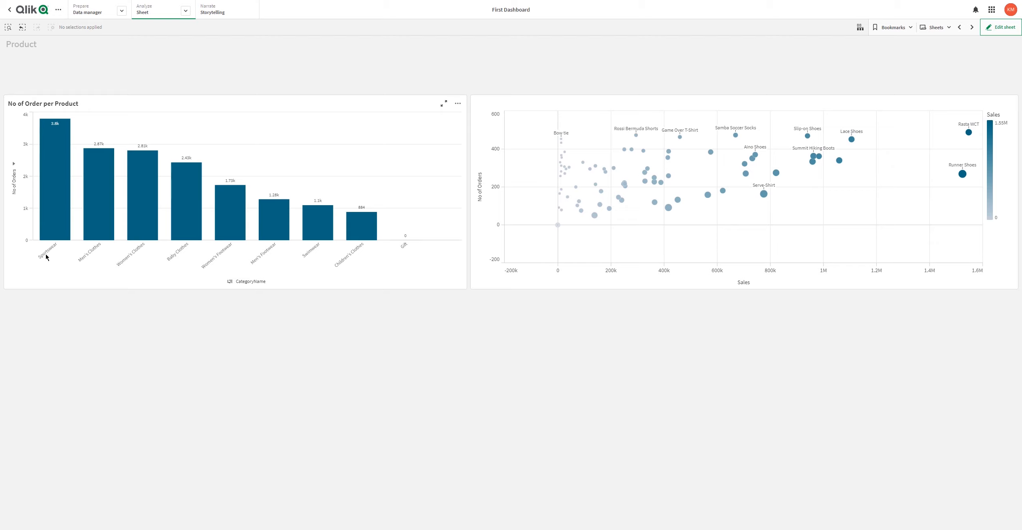
mouse_move(46, 257)
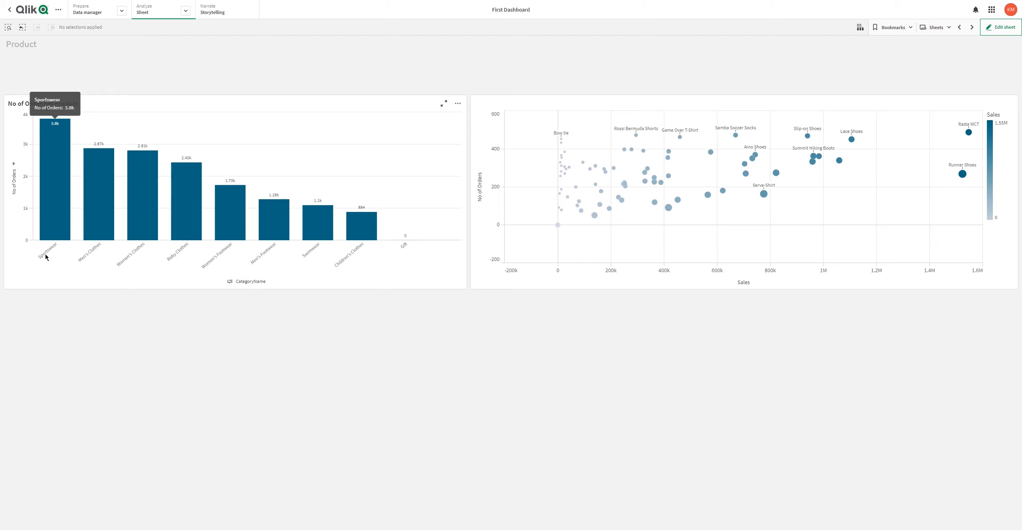
left_click(60, 228)
left_click(453, 86)
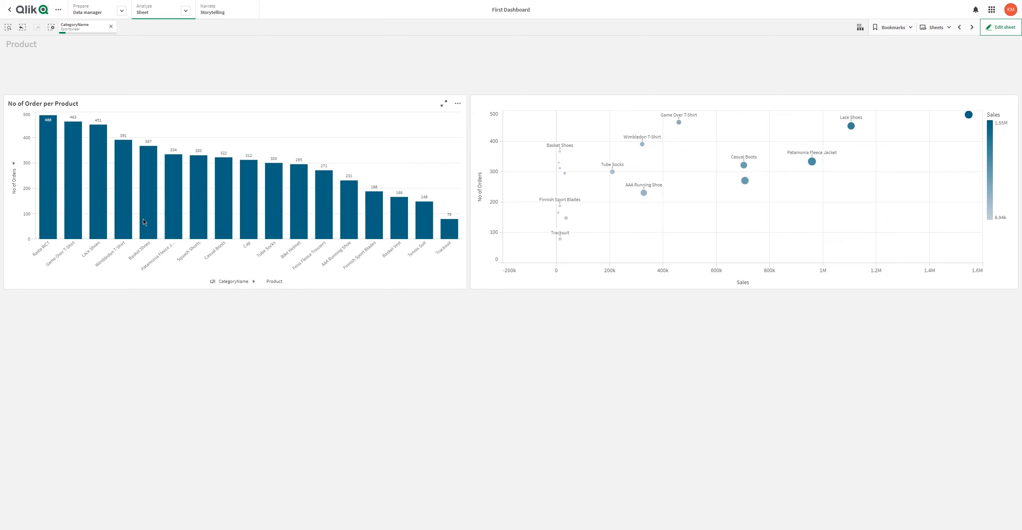
left_click(111, 26)
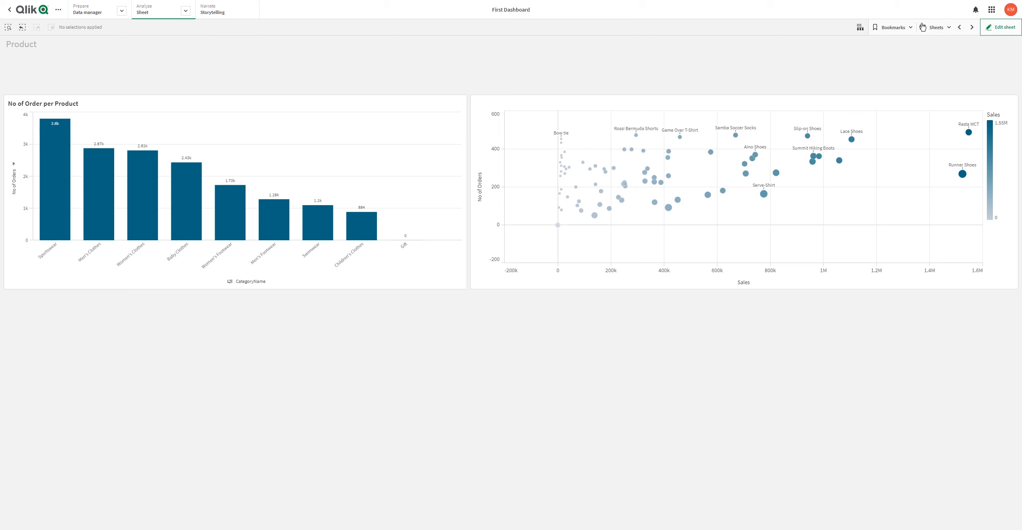
Replace the scatter plot's Product bubble dimension with Product Drill Down and finish editing the sheet.
left_click(1001, 27)
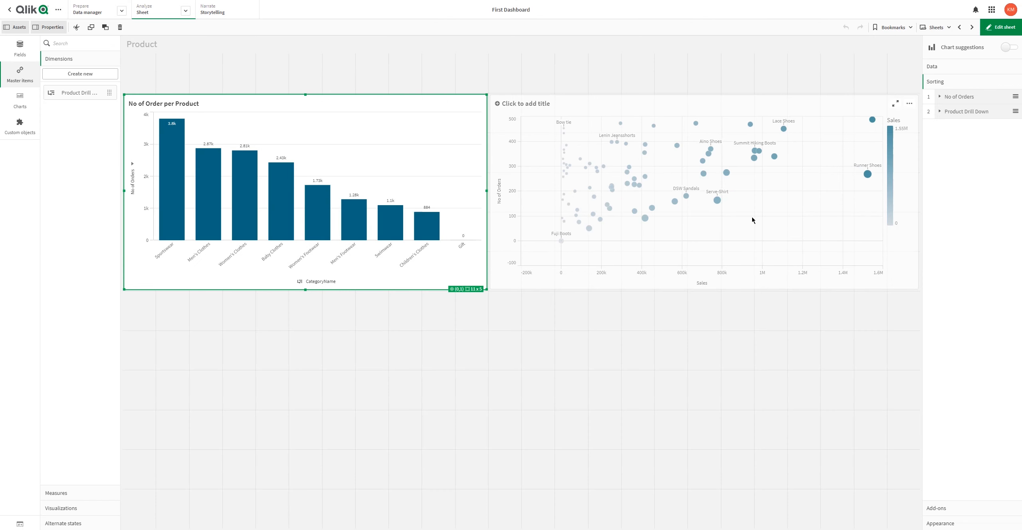
left_click(770, 226)
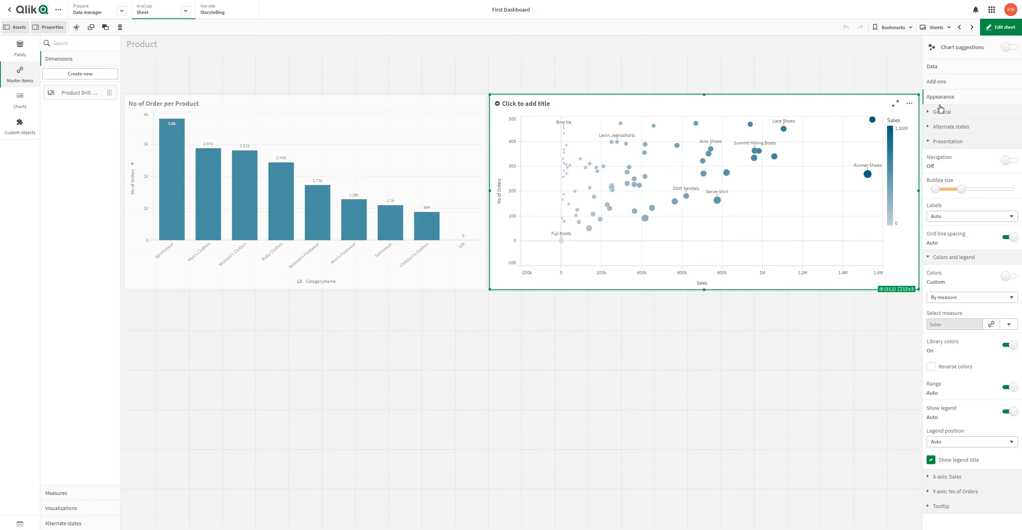
left_click(941, 67)
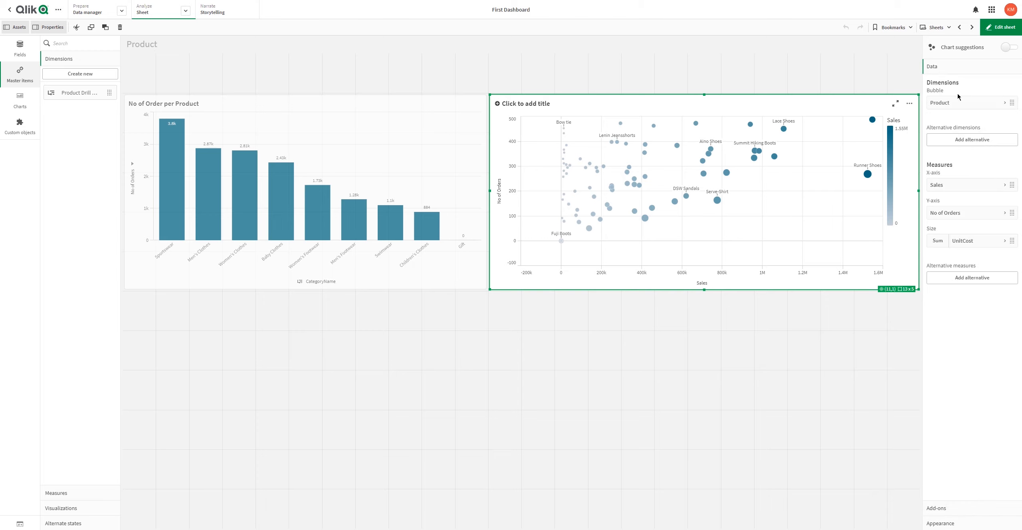
left_click(960, 104)
left_click(996, 246)
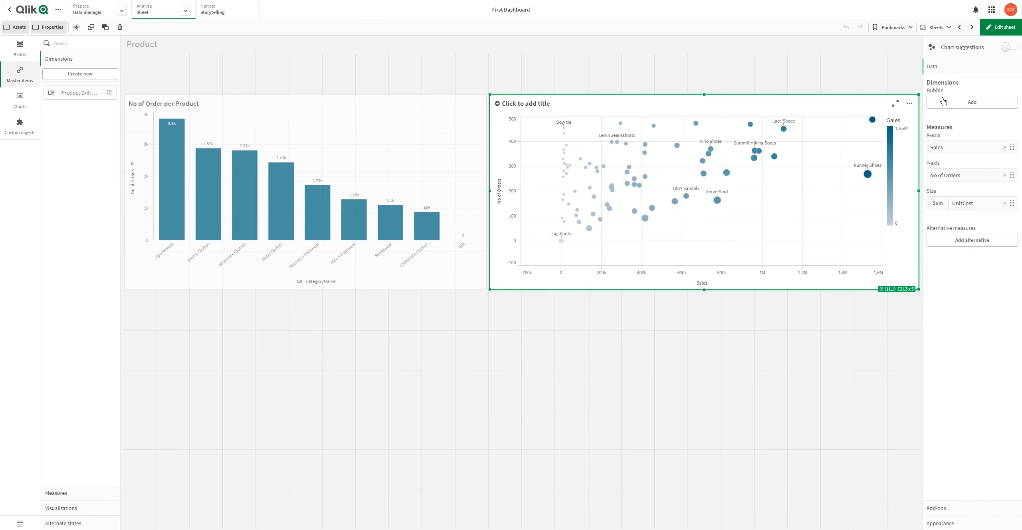
left_click(972, 102)
left_click(951, 154)
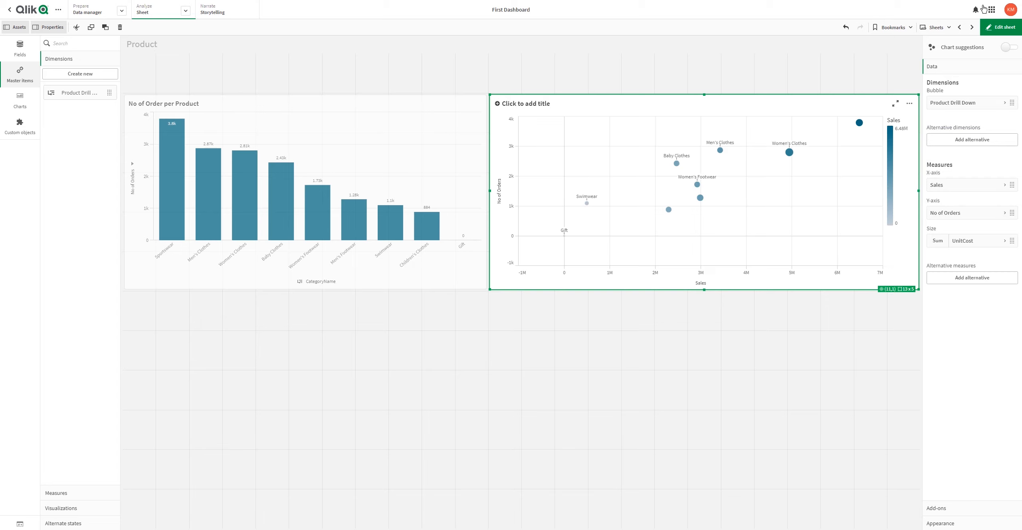
left_click(1003, 34)
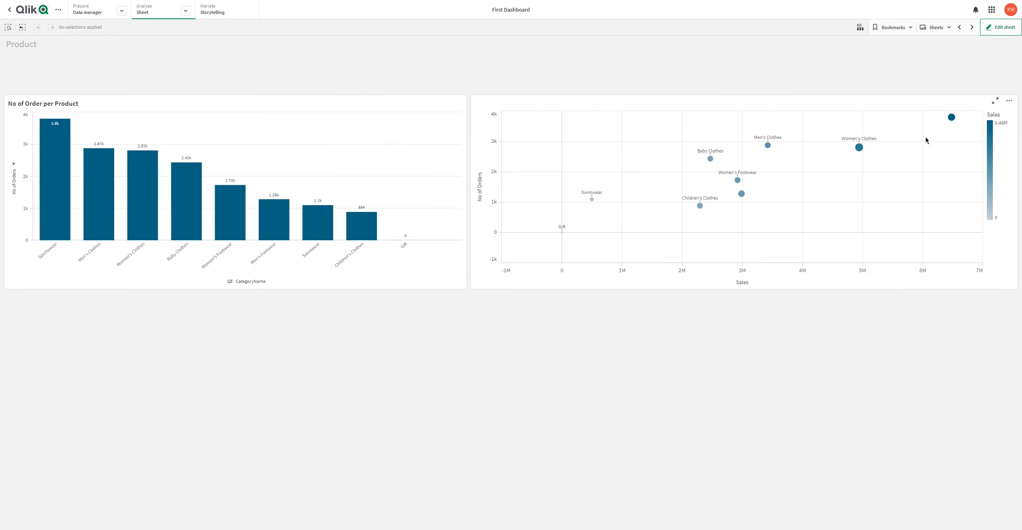
Set the scatter plot's custom colors to By dimension and leave edit mode.
scroll(809, 207, "up", 3)
left_click_drag(809, 208, 759, 213)
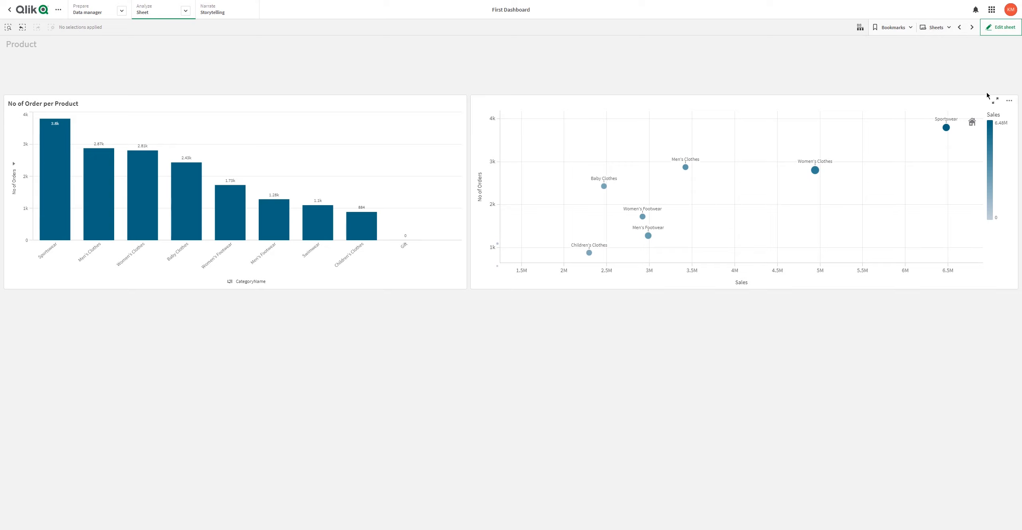
left_click(1000, 27)
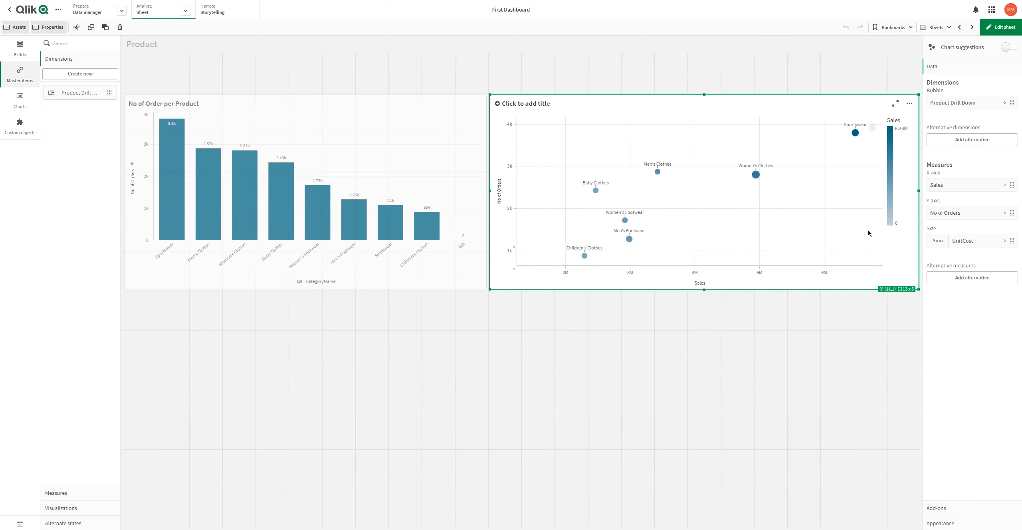
left_click(937, 523)
left_click(954, 156)
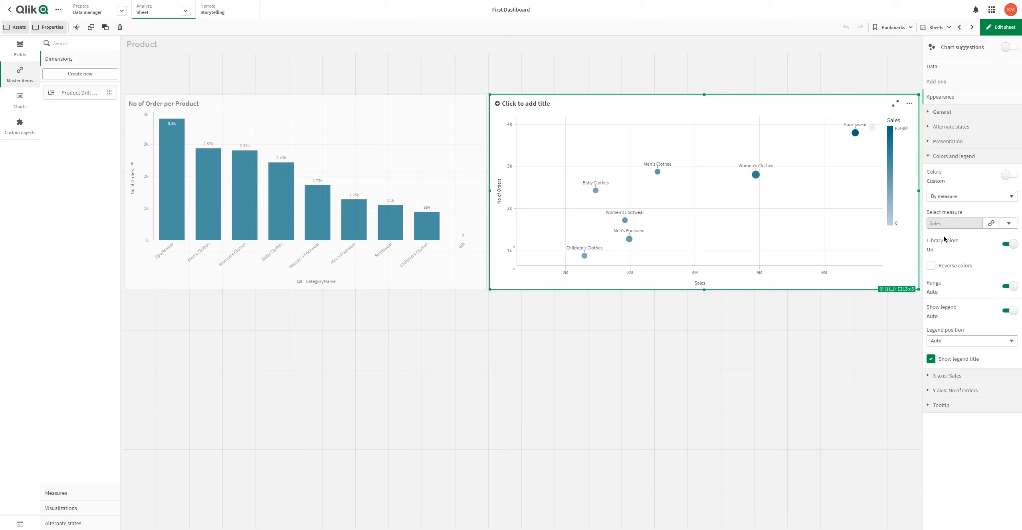
left_click(958, 196)
left_click(945, 213)
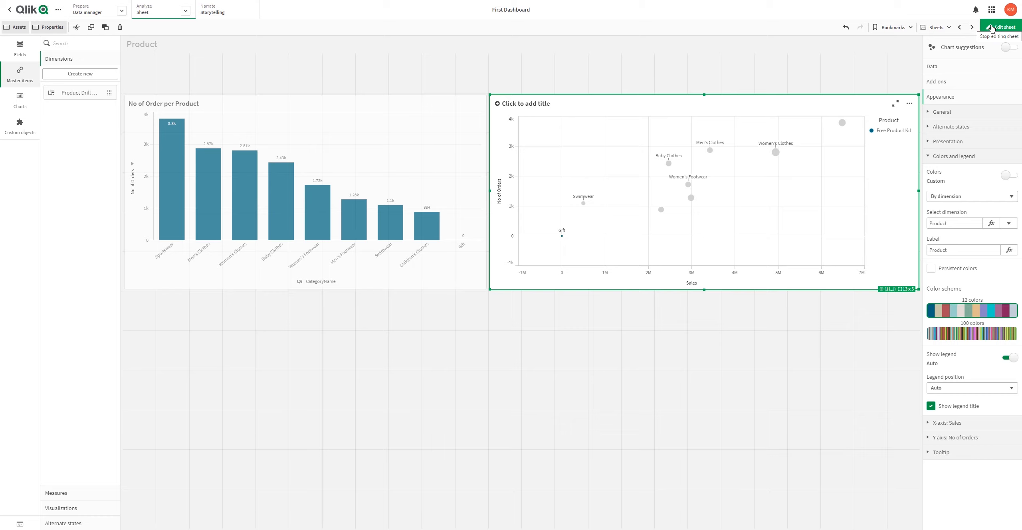
left_click(990, 29)
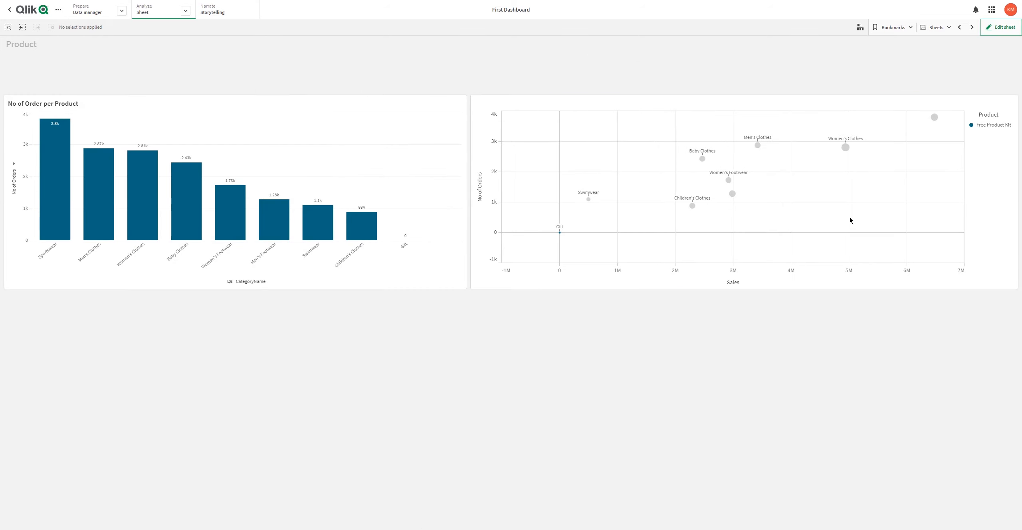
Change the scatter plot's color dimension to the Product Drill Down master dimension and finish editing the sheet.
left_click_drag(919, 143, 883, 175)
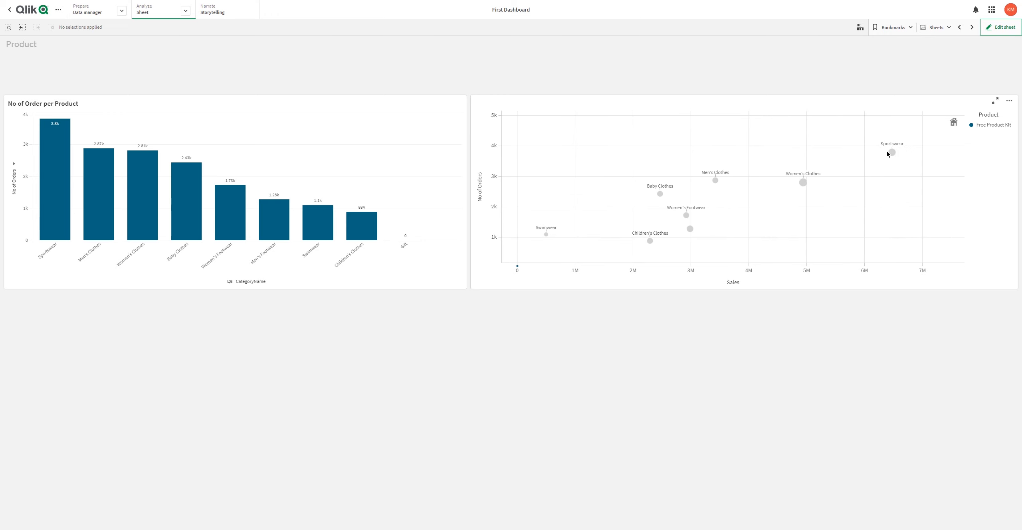
left_click(985, 31)
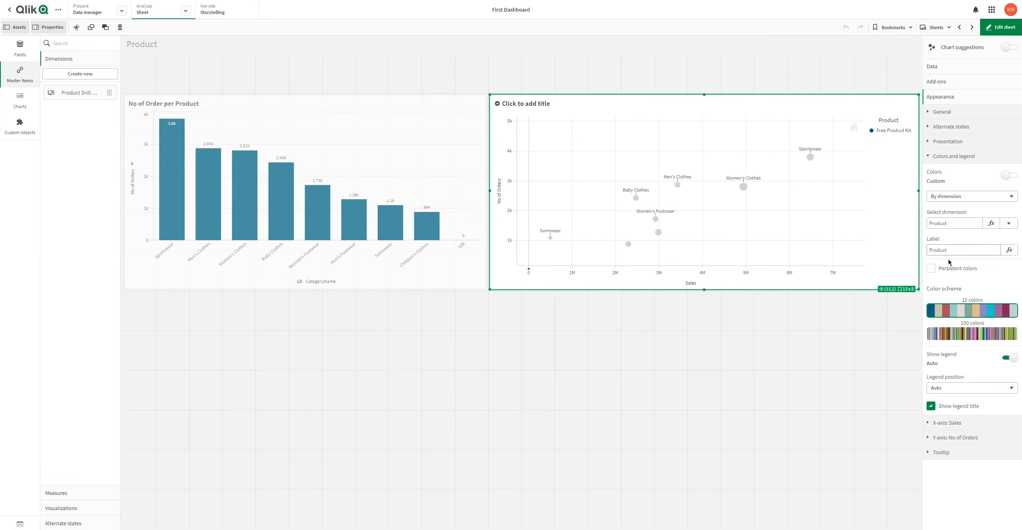
left_click(977, 200)
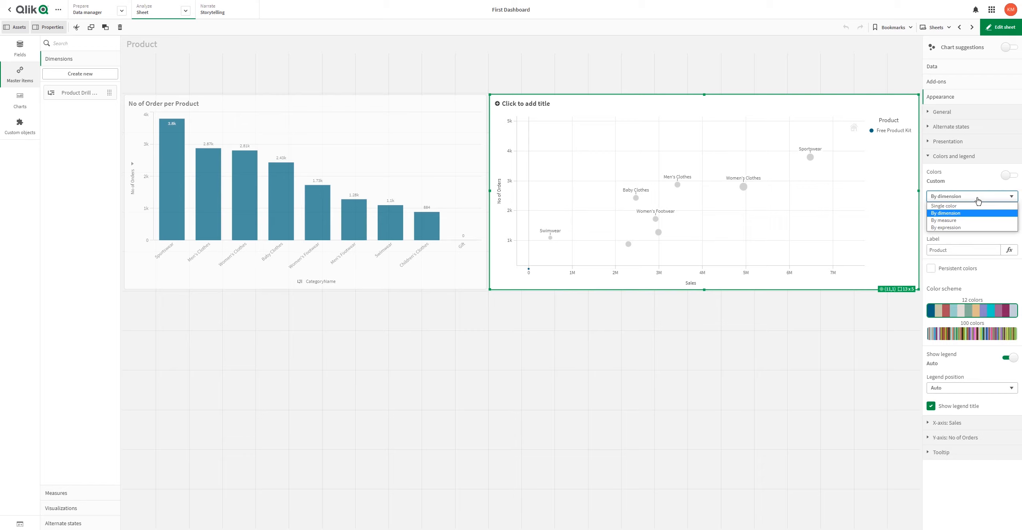
left_click(962, 213)
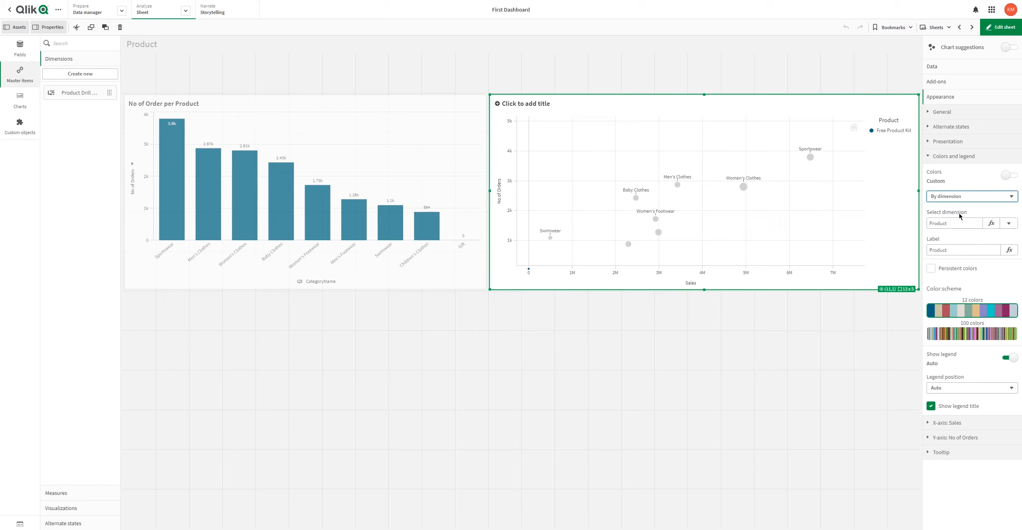
left_click(1008, 223)
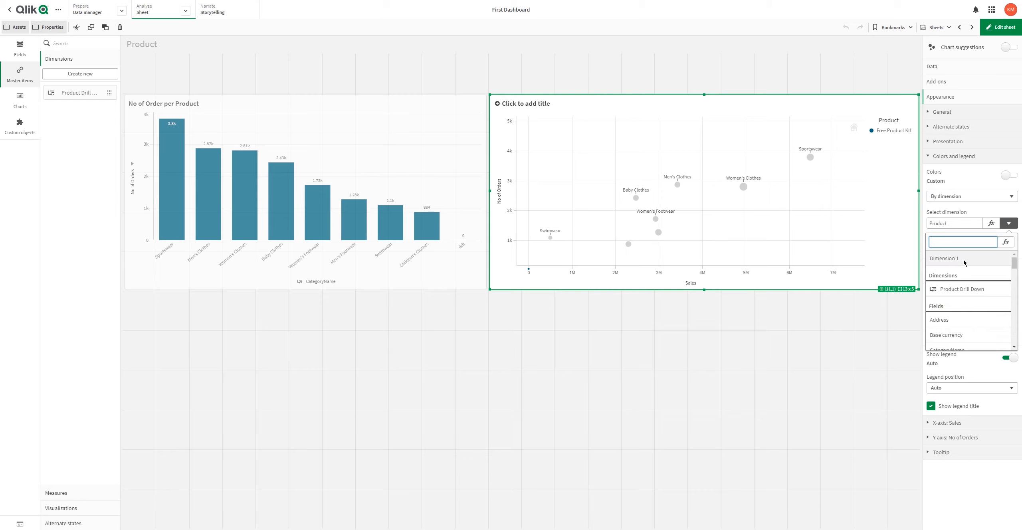
left_click(958, 290)
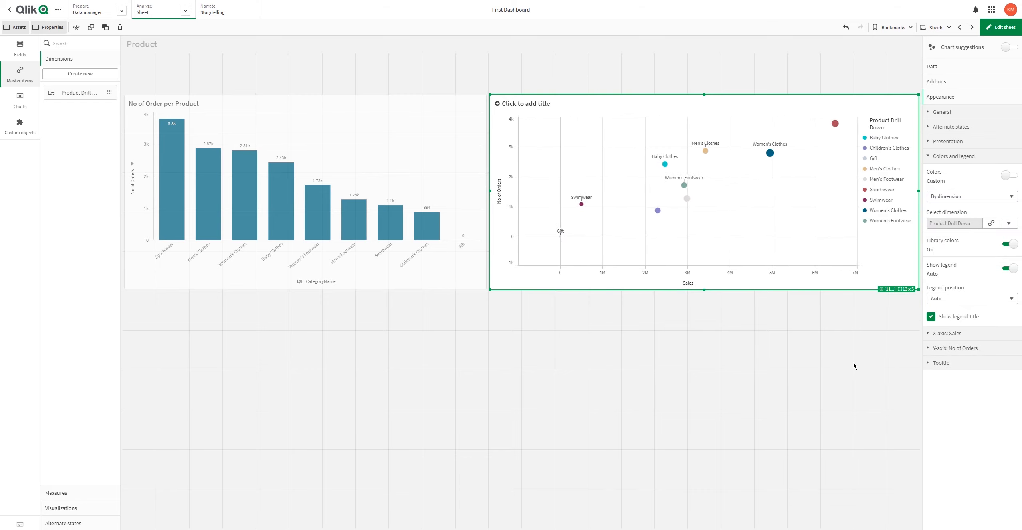
left_click(991, 31)
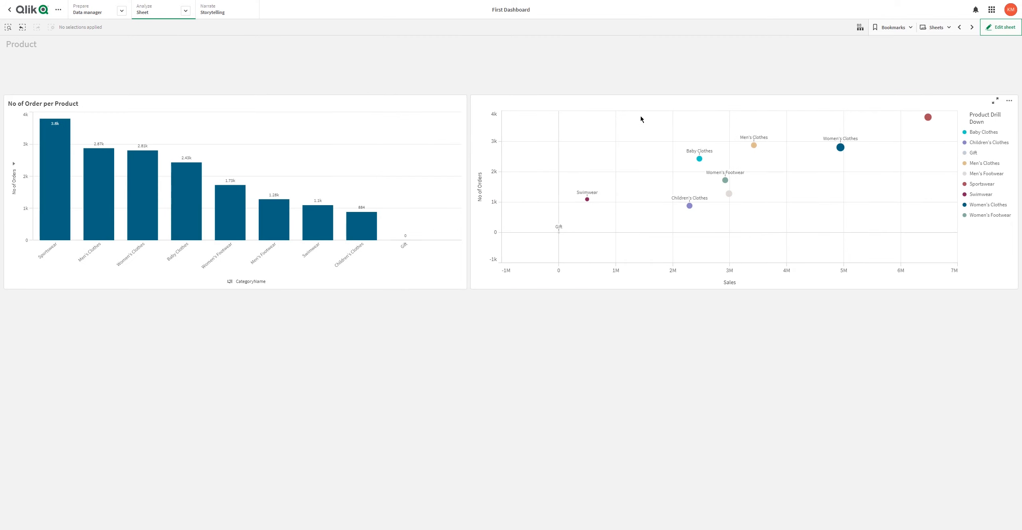
Drill from the Sportswear category into its products in the scatter plot and confirm the selection.
left_click_drag(806, 178, 725, 212)
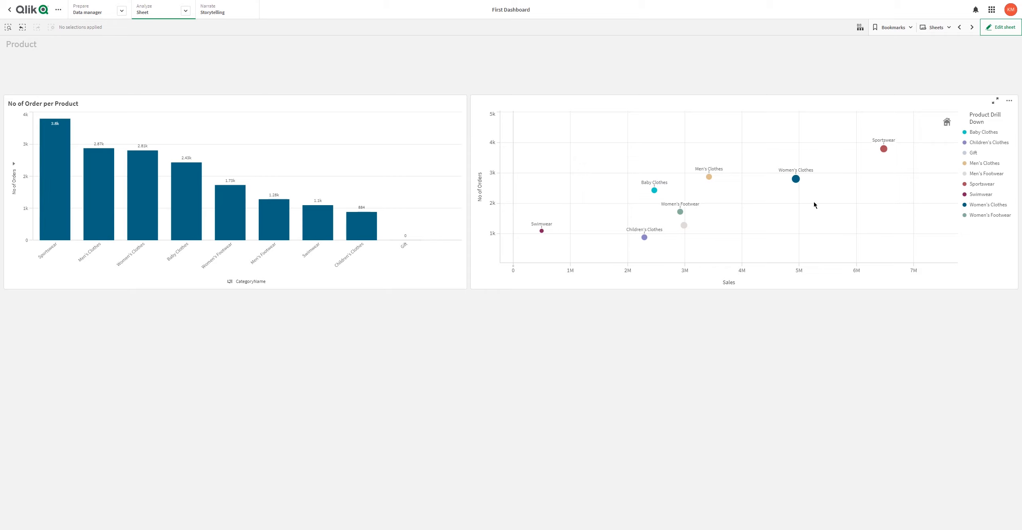
left_click_drag(818, 213, 792, 208)
mouse_move(681, 236)
left_mouse_down()
mouse_move(709, 223)
mouse_move(699, 236)
left_mouse_up()
left_click(874, 146)
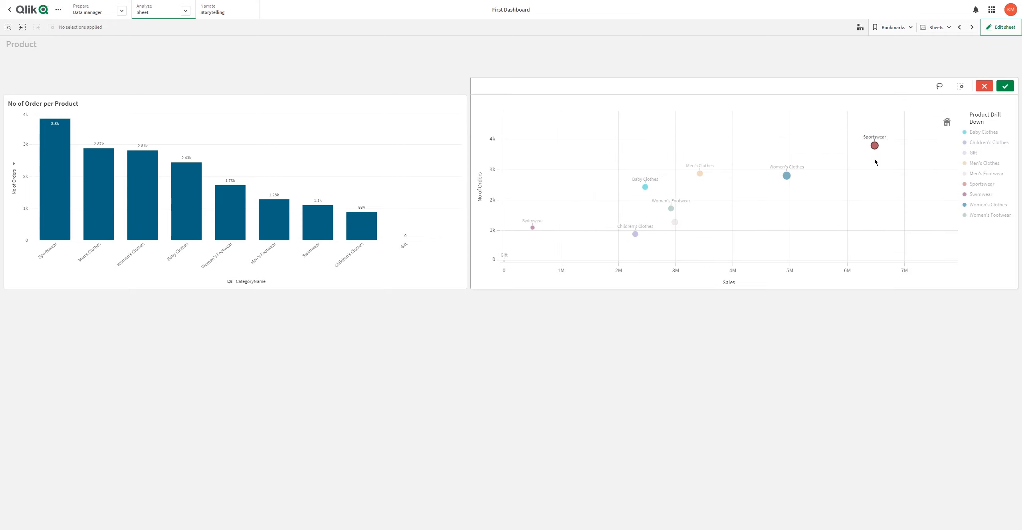
left_click(1004, 89)
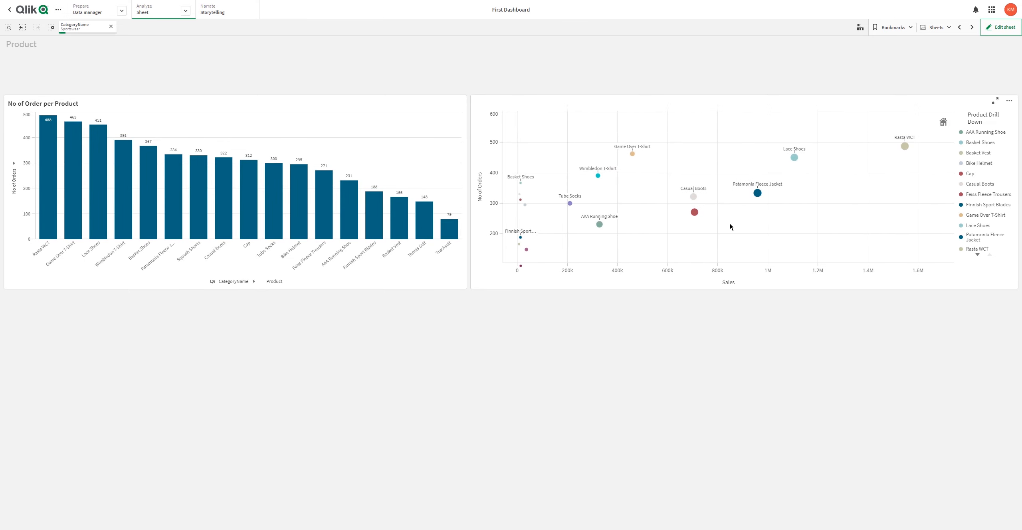
Examine the distribution of Sportswear products in the scatter plot, and clear the CategoryName selection.
left_click_drag(727, 227, 735, 224)
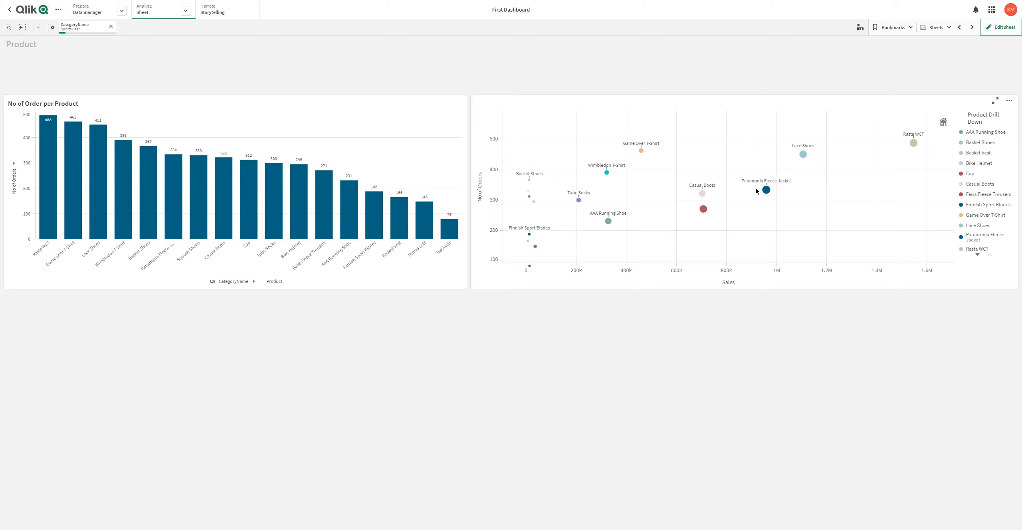
left_click_drag(899, 178, 865, 190)
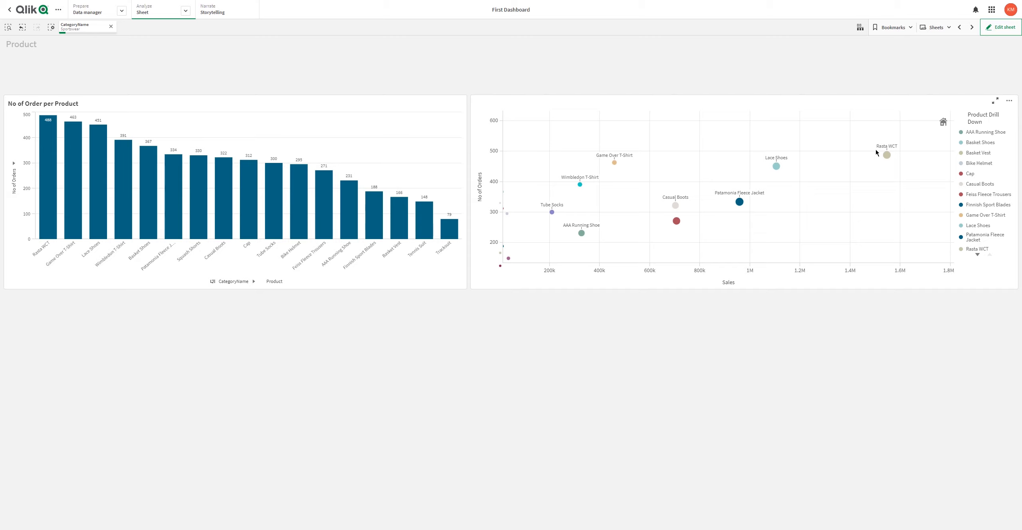
left_click_drag(850, 195, 868, 186)
left_click_drag(584, 237, 650, 203)
scroll(648, 204, "down", 2)
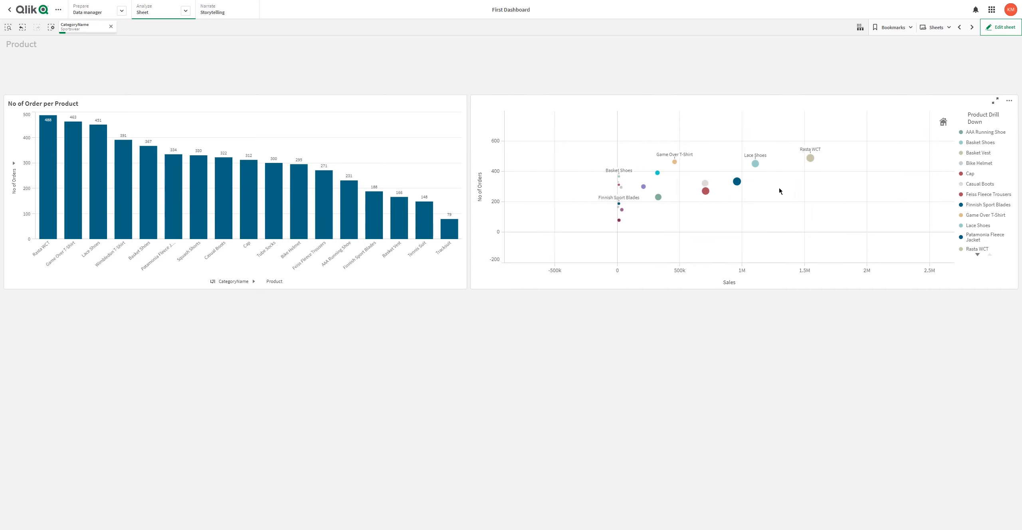
left_click_drag(780, 190, 737, 205)
scroll(628, 223, "up", 1)
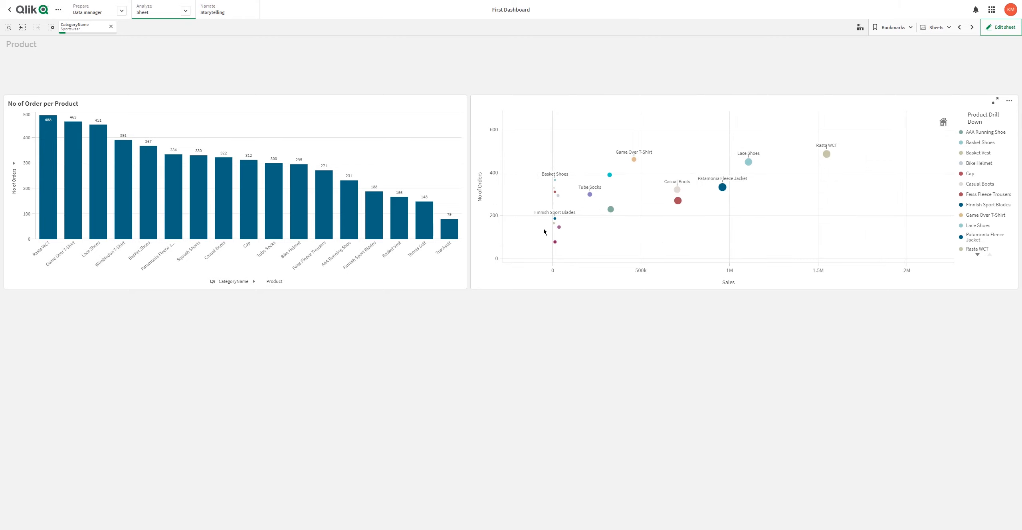
key("ctrl+shift+d")
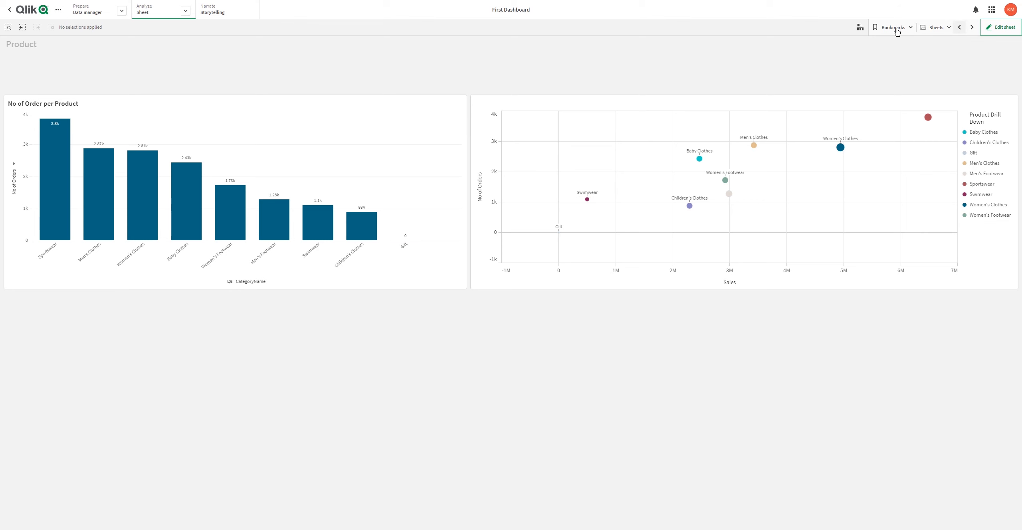
Add a KPI above the bar chart, size it to 10 x 1 grid cells, and give it the No of Orders measure.
left_click(987, 34)
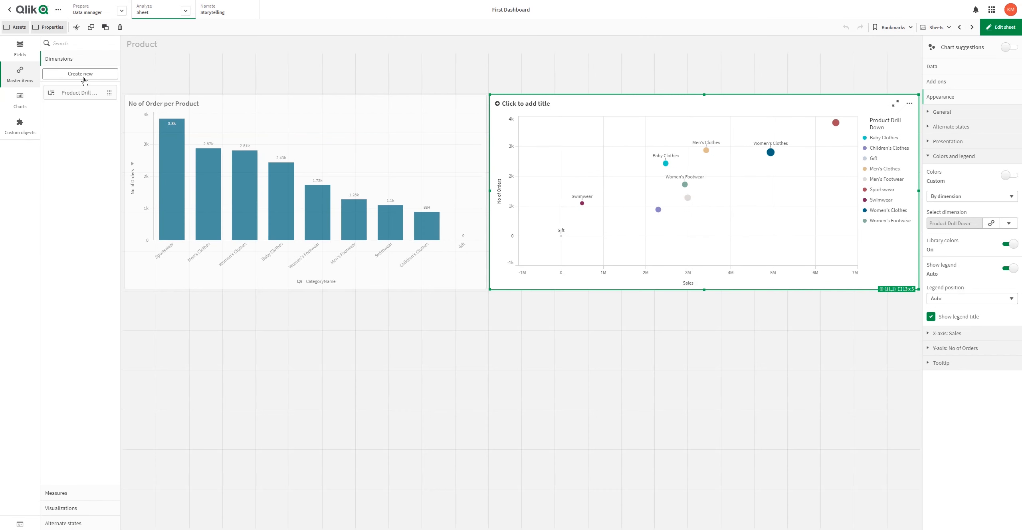
left_click(22, 100)
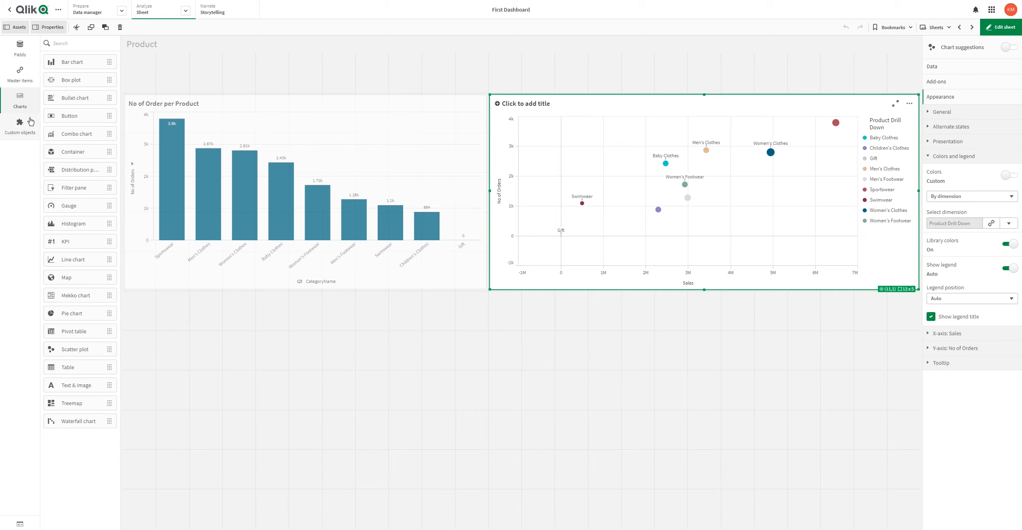
left_click_drag(76, 241, 181, 73)
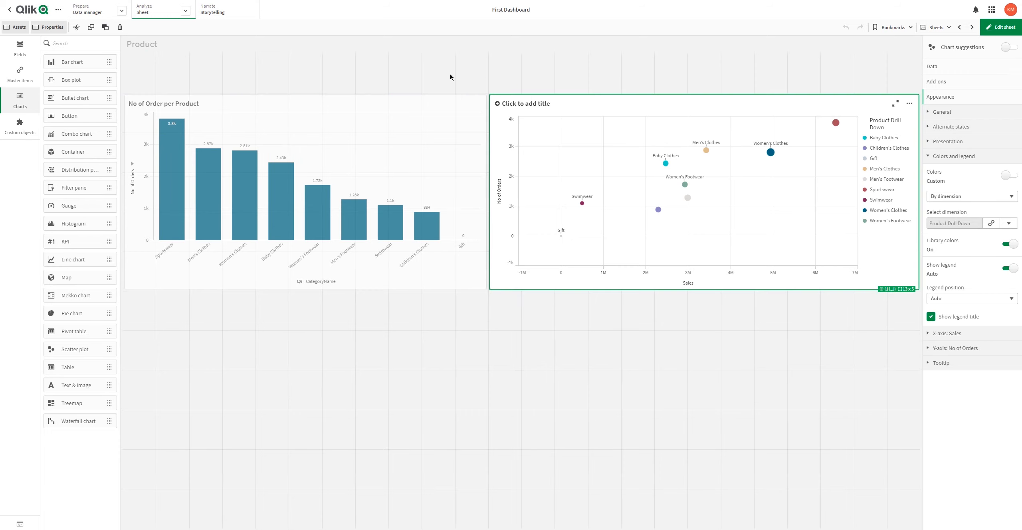
left_click(488, 74)
left_click_drag(520, 75, 444, 79)
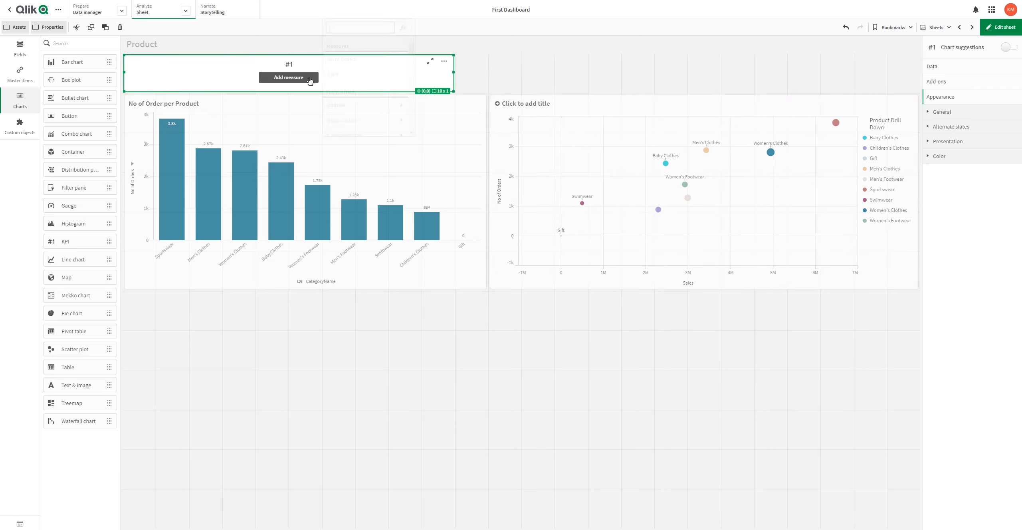
left_click(316, 77)
left_click(343, 60)
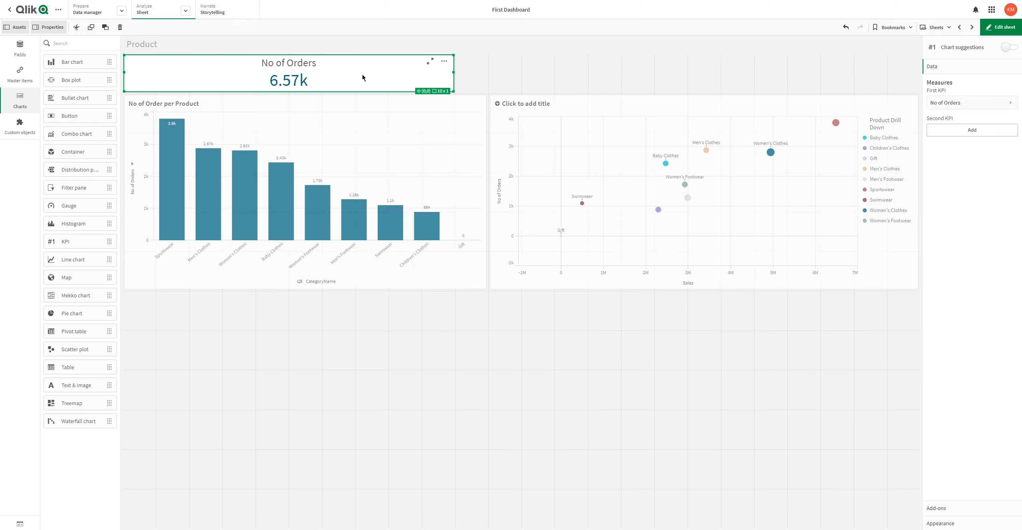
Duplicate the No of Orders KPI into the empty space beside it and widen the copy to 7 x 1 grid cells.
right_click(363, 77)
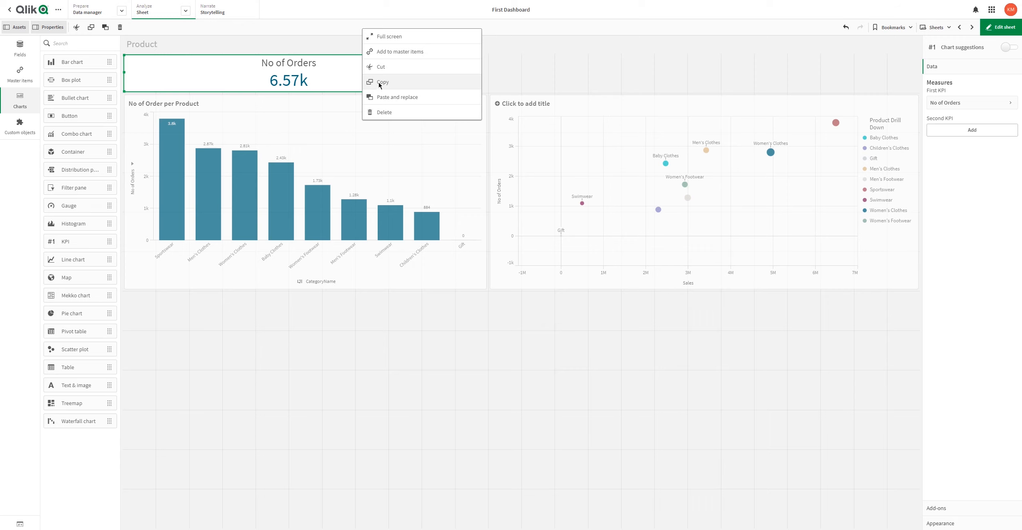
left_click(379, 82)
left_click(499, 75)
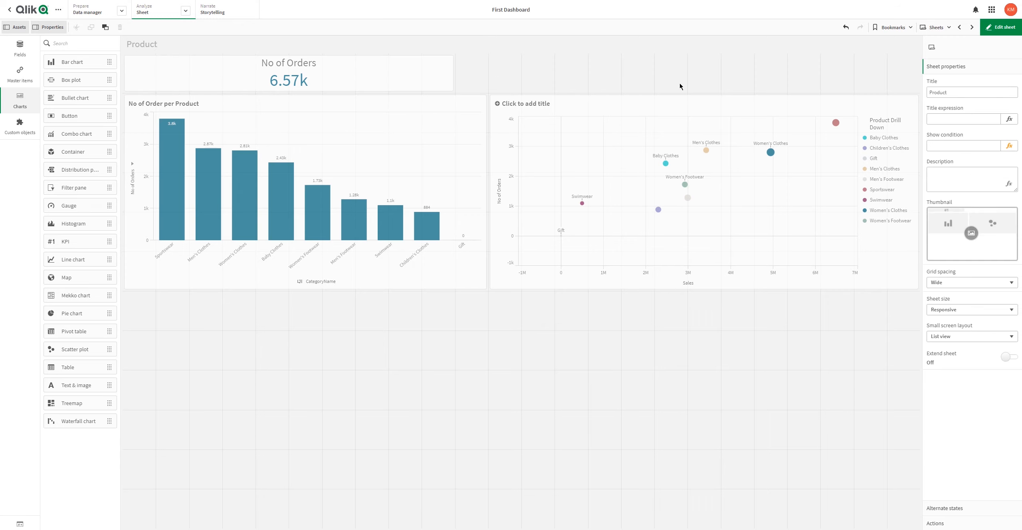
key("ctrl+v")
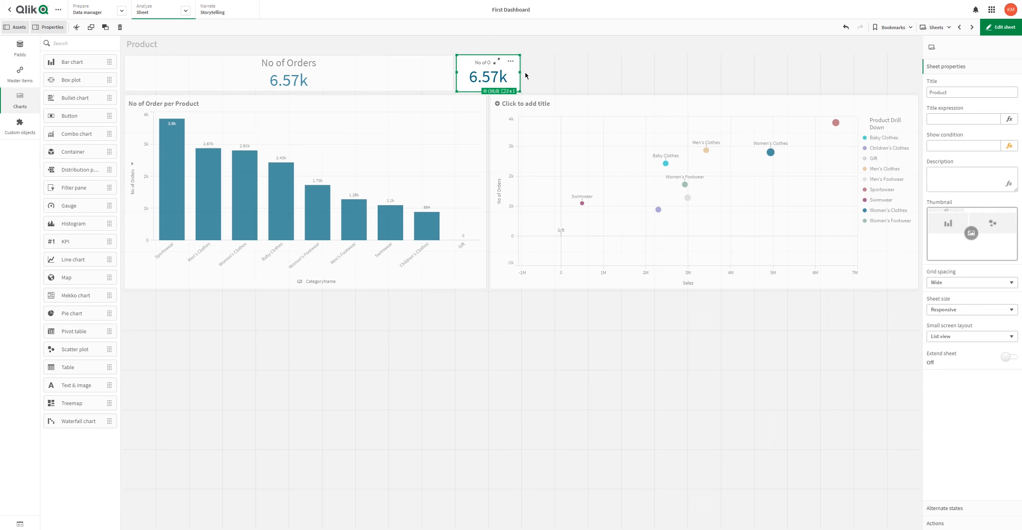
left_click_drag(519, 72, 684, 73)
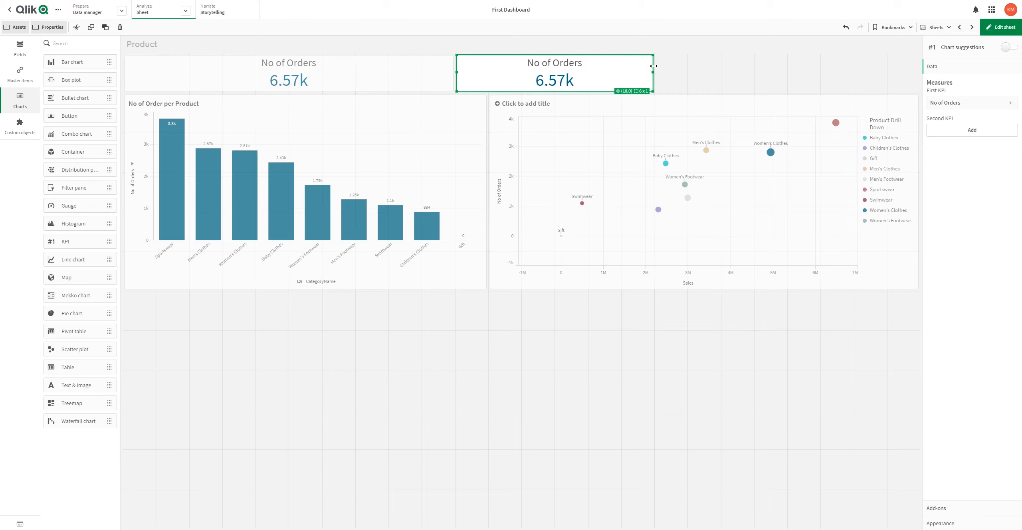
Replace the copied KPI's No of Orders measure with the Sales master measure.
left_click(364, 76)
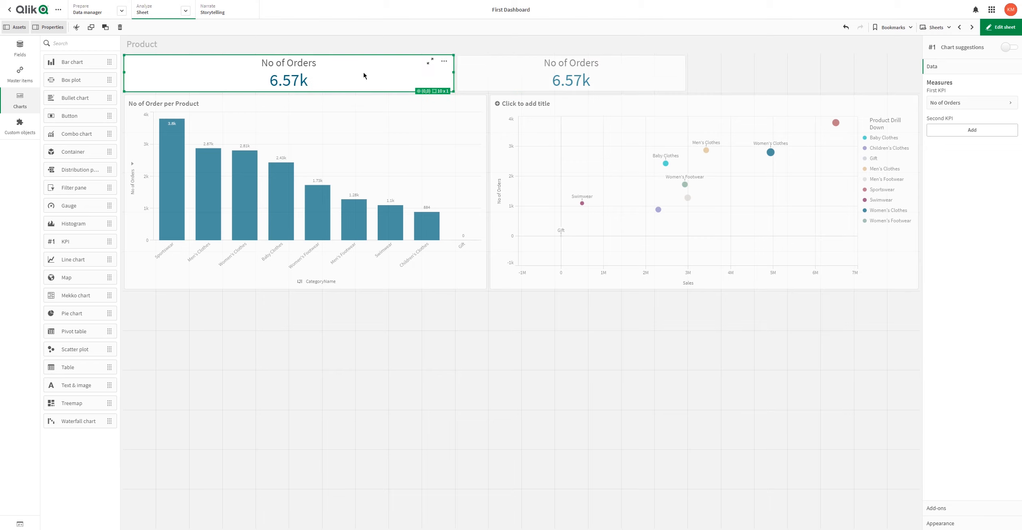
left_click(510, 73)
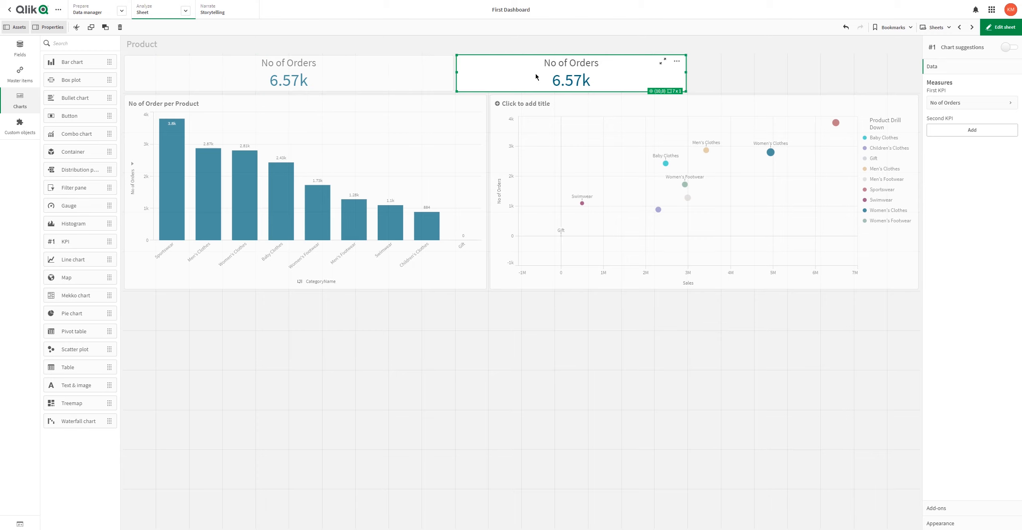
left_click(936, 104)
left_click(996, 174)
left_click(966, 103)
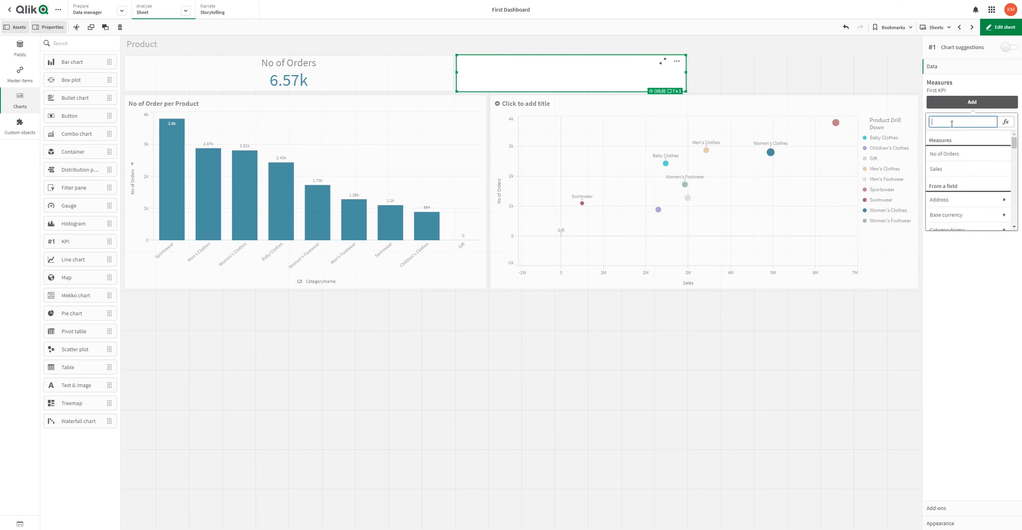
left_click(939, 168)
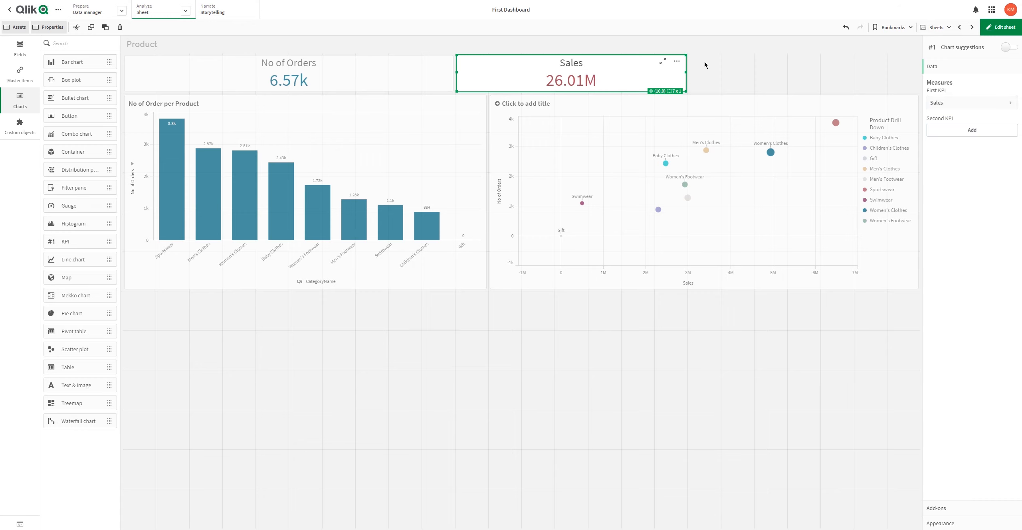
left_click(724, 73)
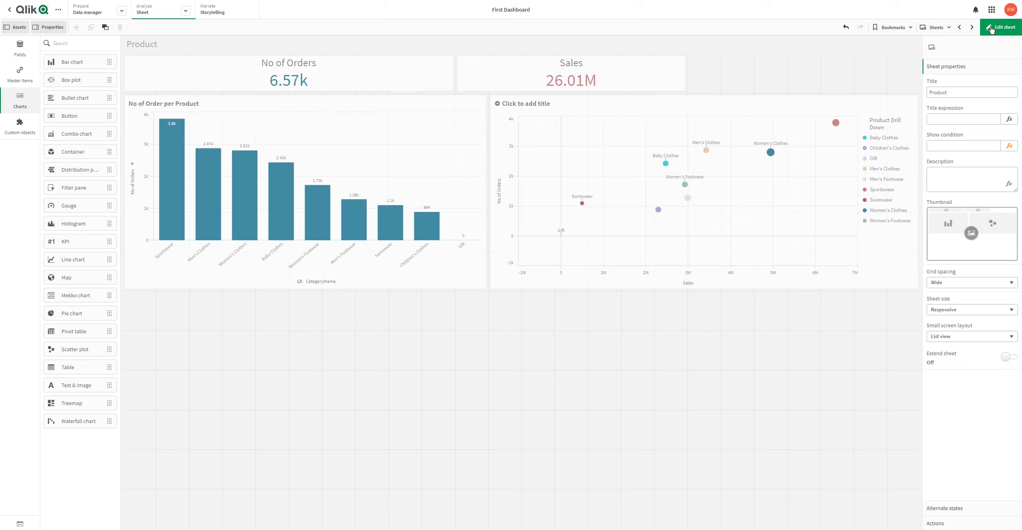
left_click(638, 75)
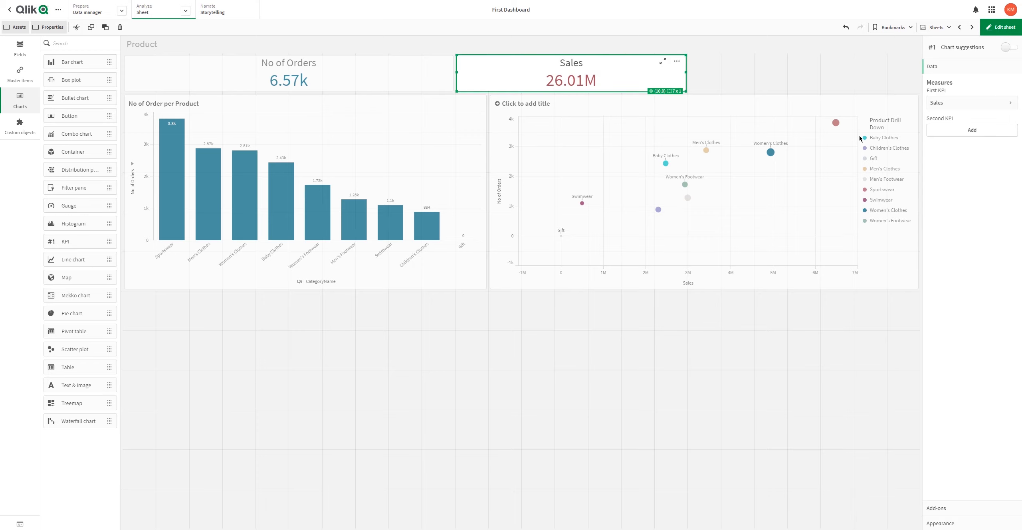
Examine the Discount field and the Discount values in the orders table preview of the Data manager, and return to the sheet.
left_click(20, 49)
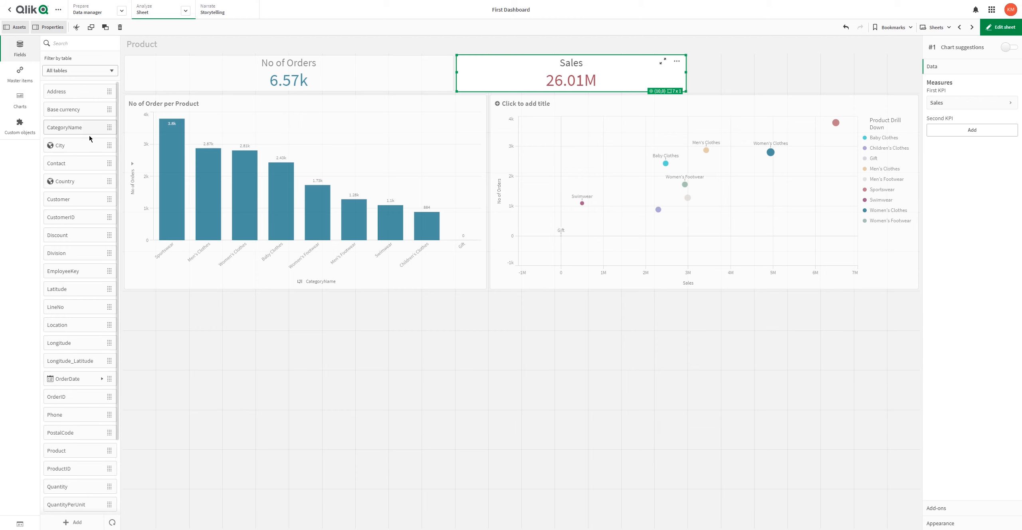
left_click(70, 243)
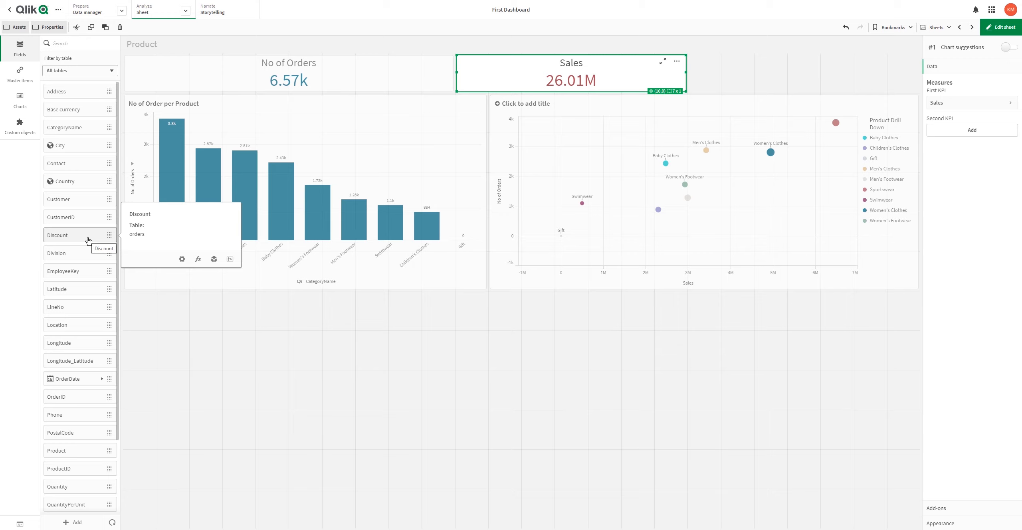
left_click(121, 10)
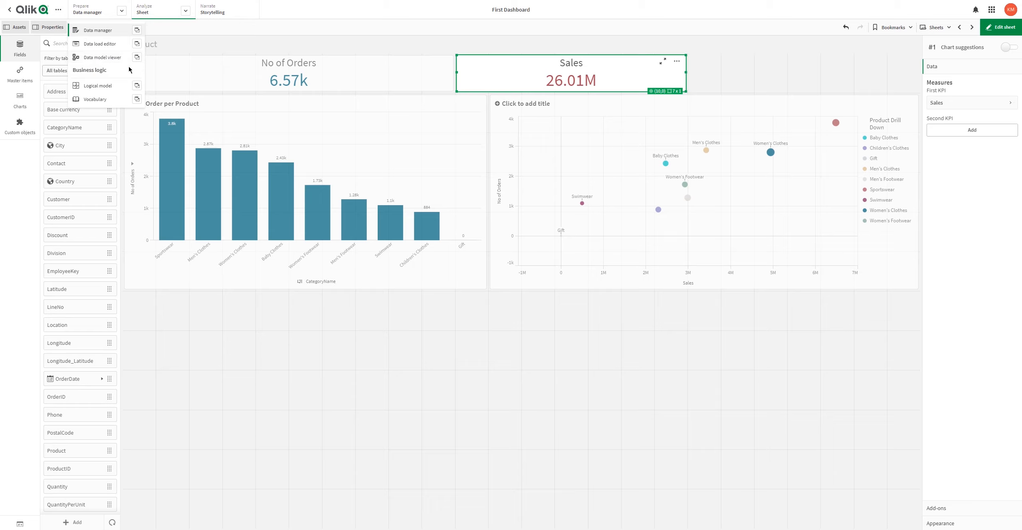
left_click(137, 30)
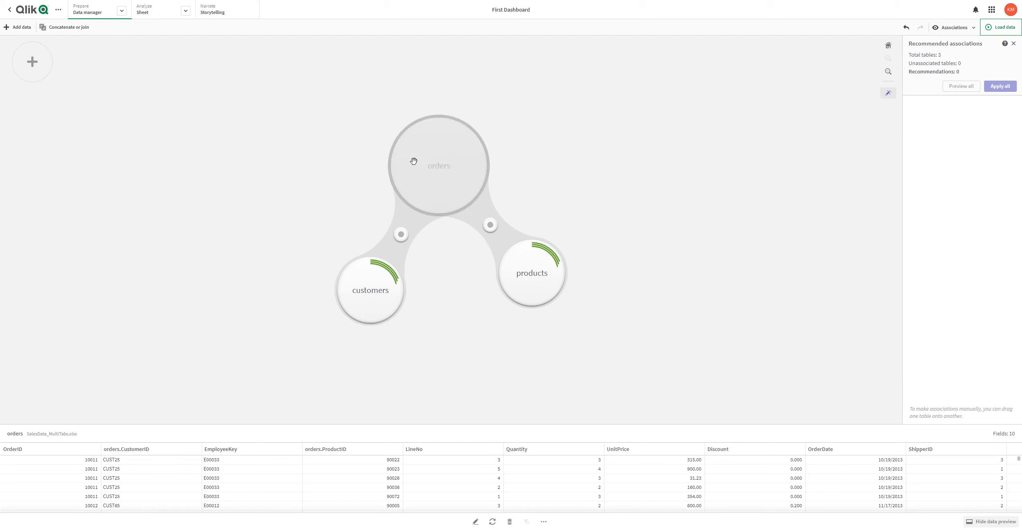
left_click(413, 162)
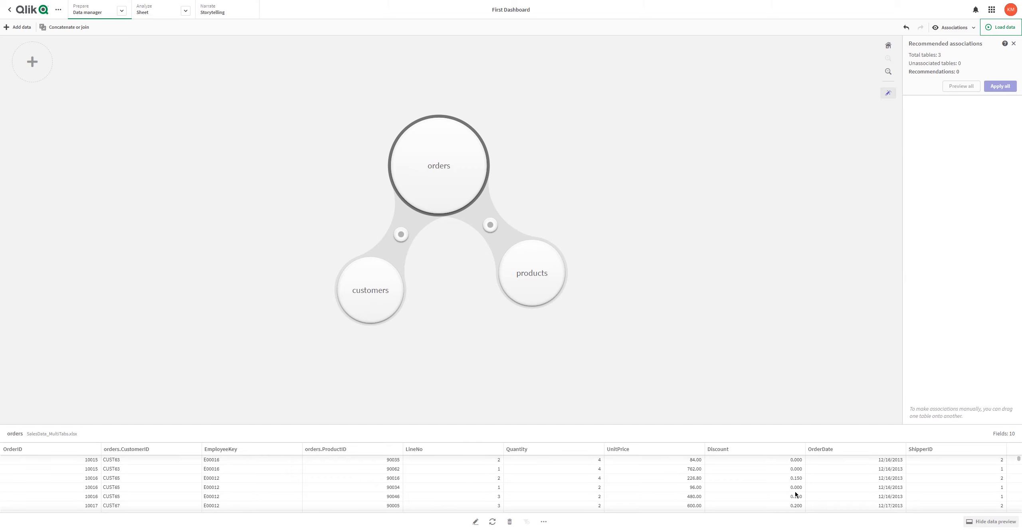
scroll(796, 487, "down", 4)
scroll(798, 489, "down", 3)
scroll(797, 492, "down", 2)
scroll(792, 496, "down", 2)
scroll(791, 488, "up", 2)
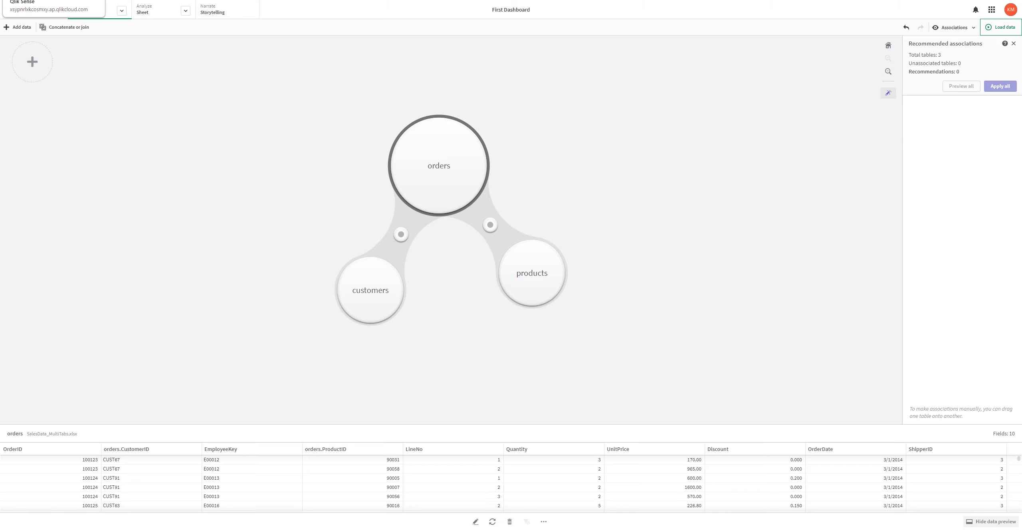
left_click(44, 0)
Duplicate the Sales KPI into the empty space beside it and delete the Sales measure from the copy.
right_click(625, 82)
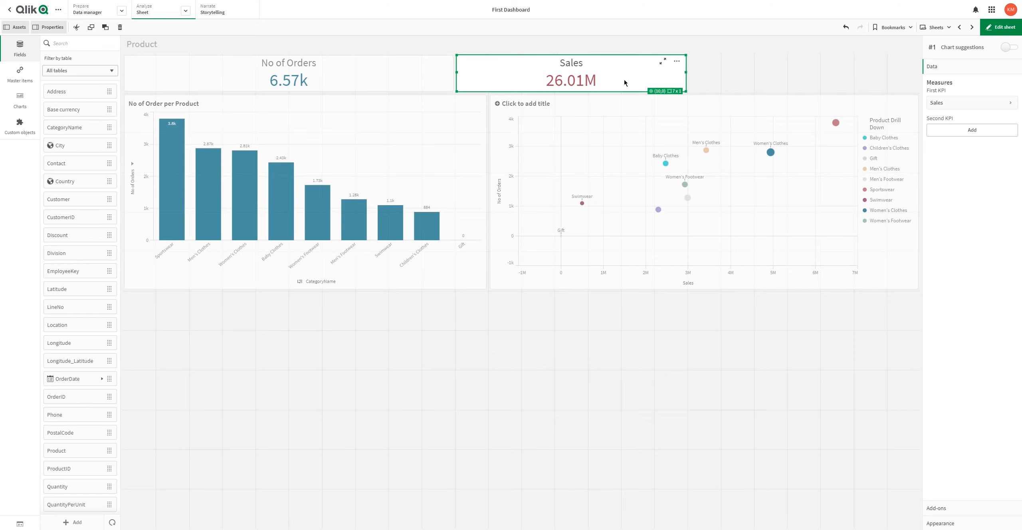
left_click(641, 90)
left_click(744, 74)
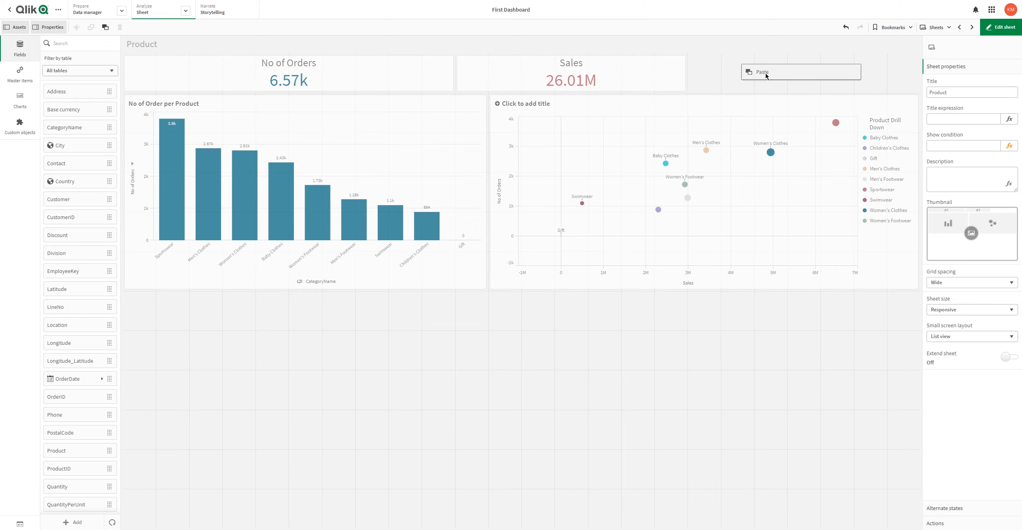
key("ctrl+v")
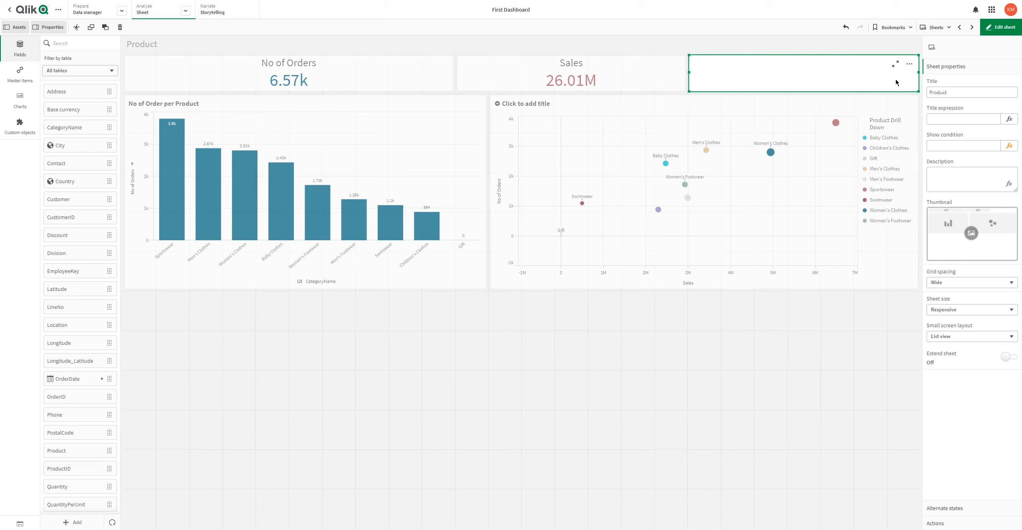
left_click(964, 103)
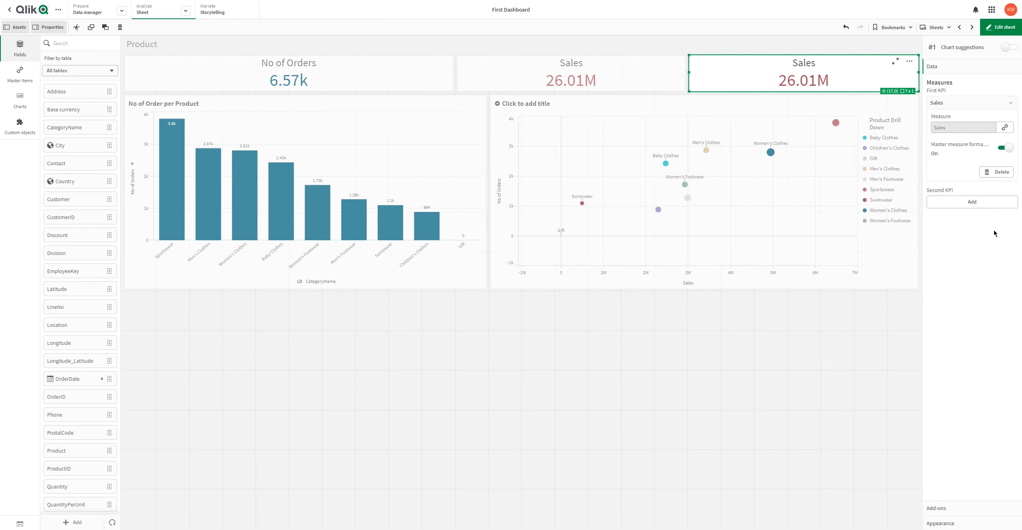
left_click(994, 176)
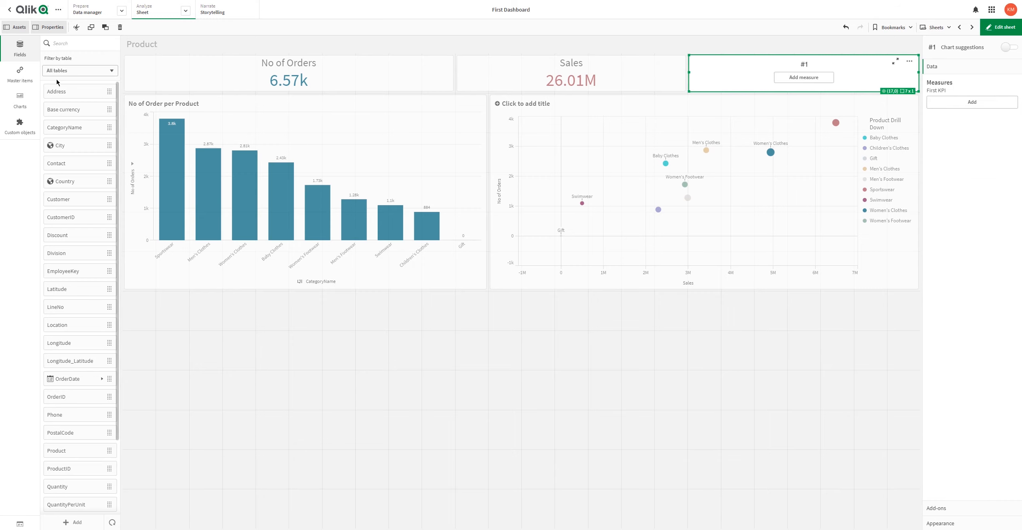
Start a new master measure and name it Discount %.
left_click(23, 72)
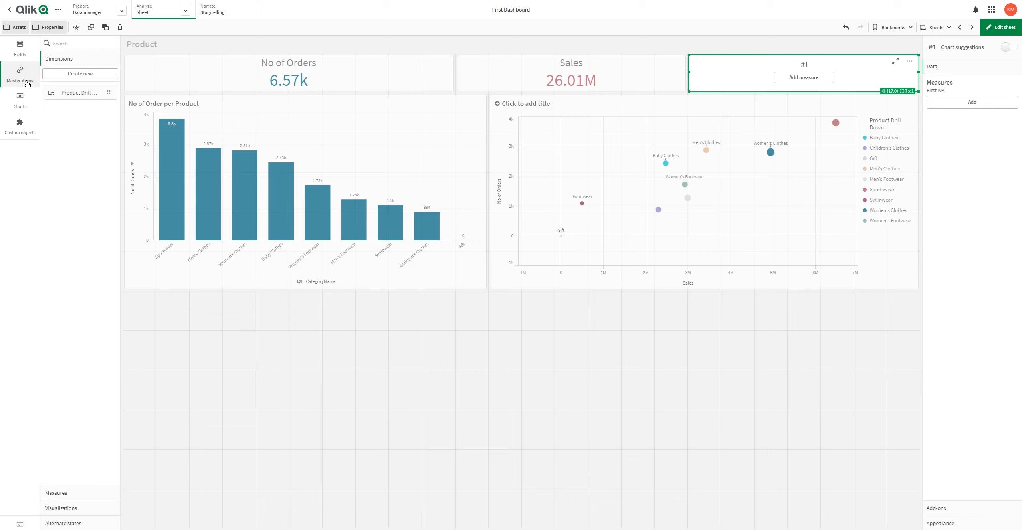
left_click(61, 494)
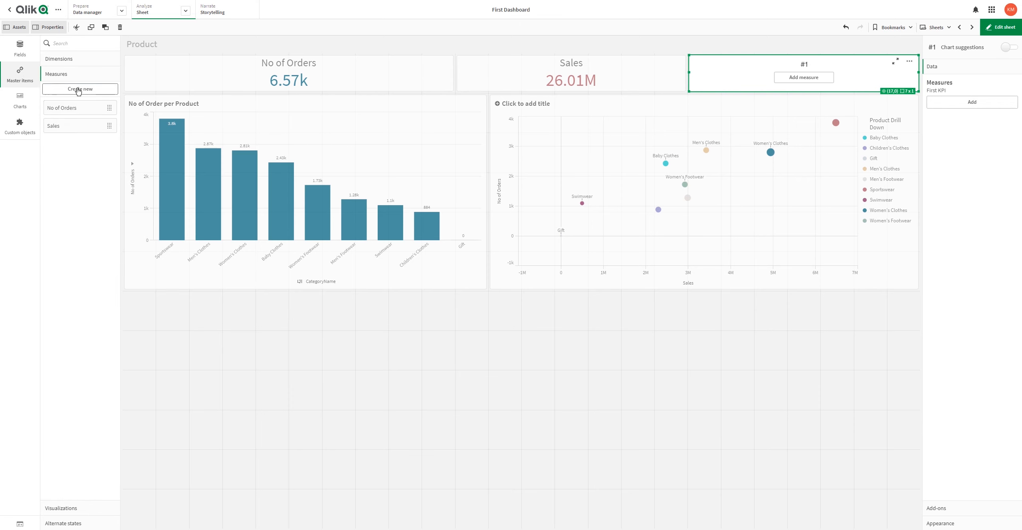
left_click(80, 88)
left_click(455, 173)
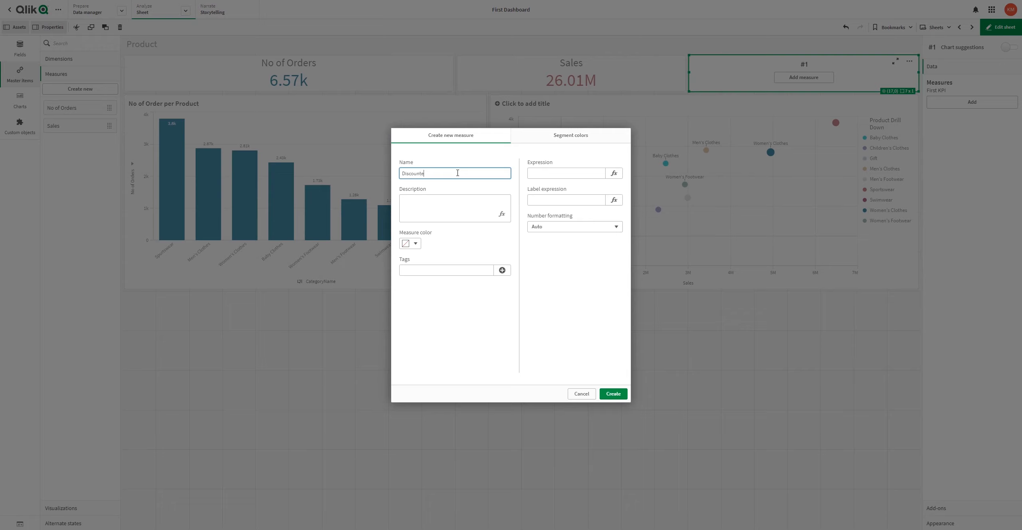
key("BackSpace")
type("%")
Set the new measure's expression to avg(Discount) in the expression editor and apply it.
left_click(544, 172)
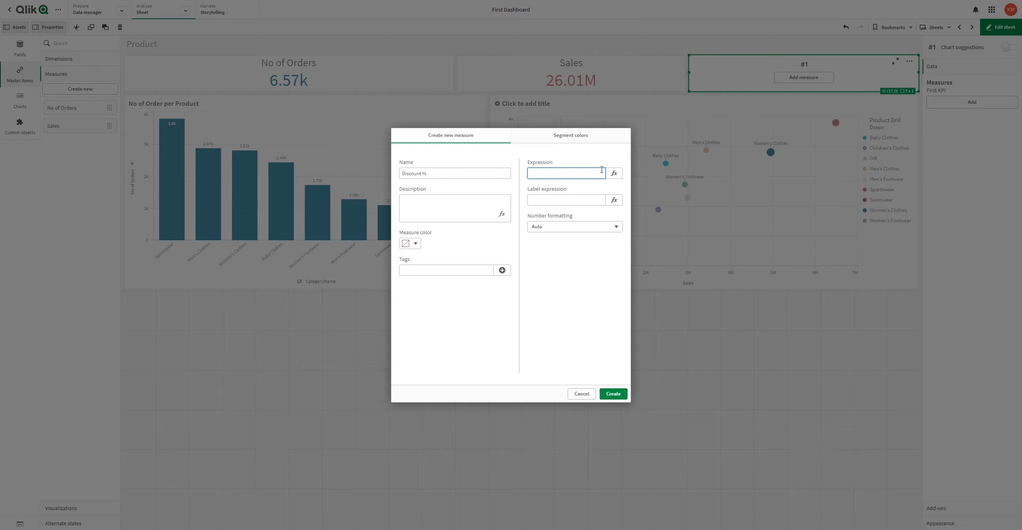
left_click(614, 173)
type("dis")
key("Return")
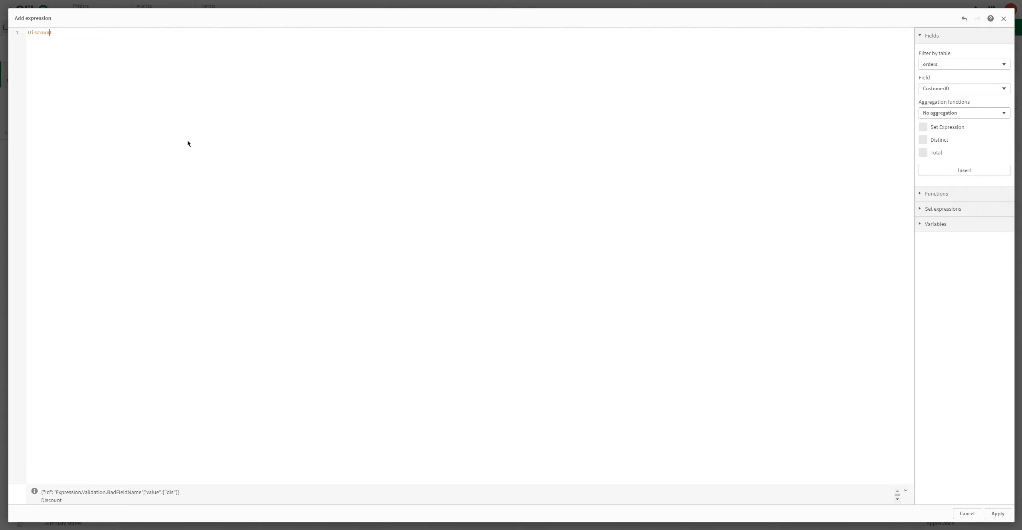
type("avg(")
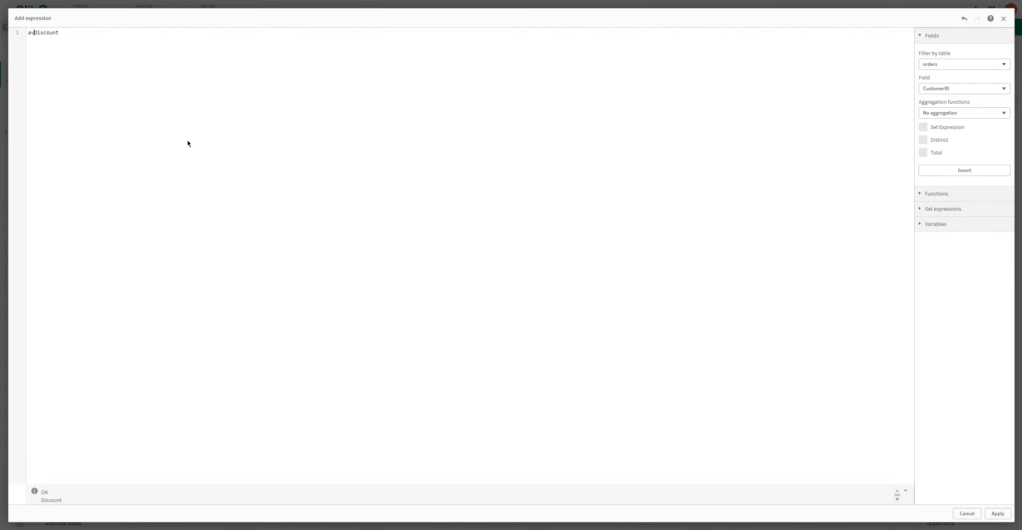
key("Right")
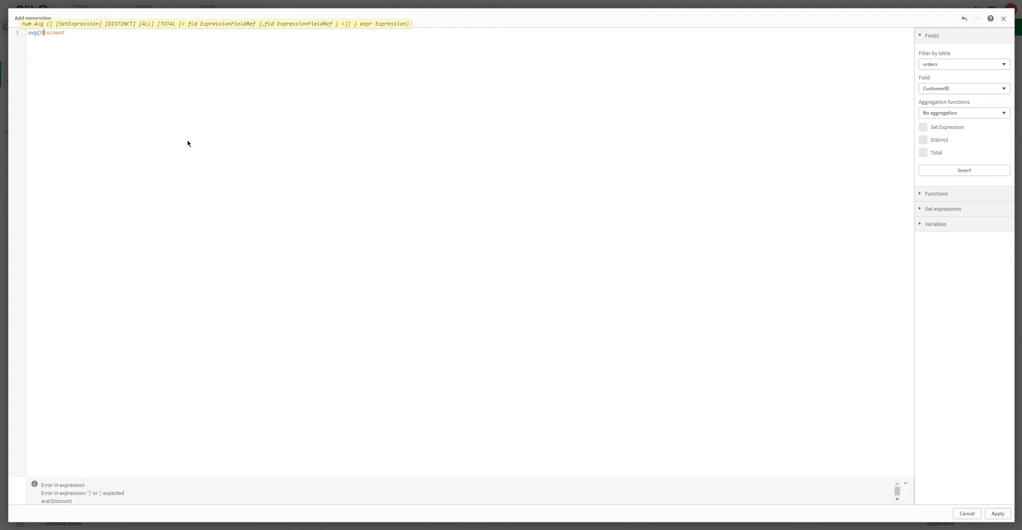
type(")")
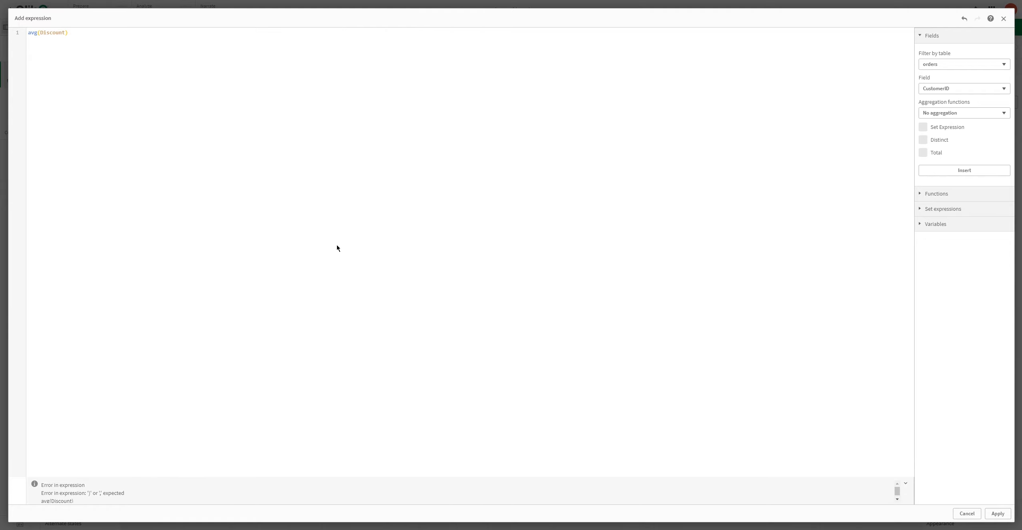
left_click(997, 514)
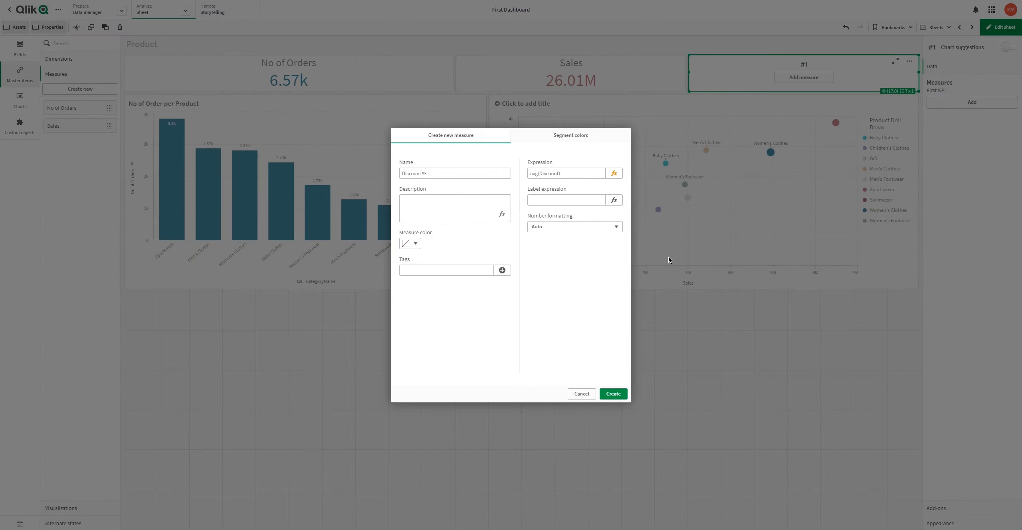
Set the measure's number formatting to Number with the simple 12.3% format and create the measure.
left_click(580, 227)
left_click(570, 240)
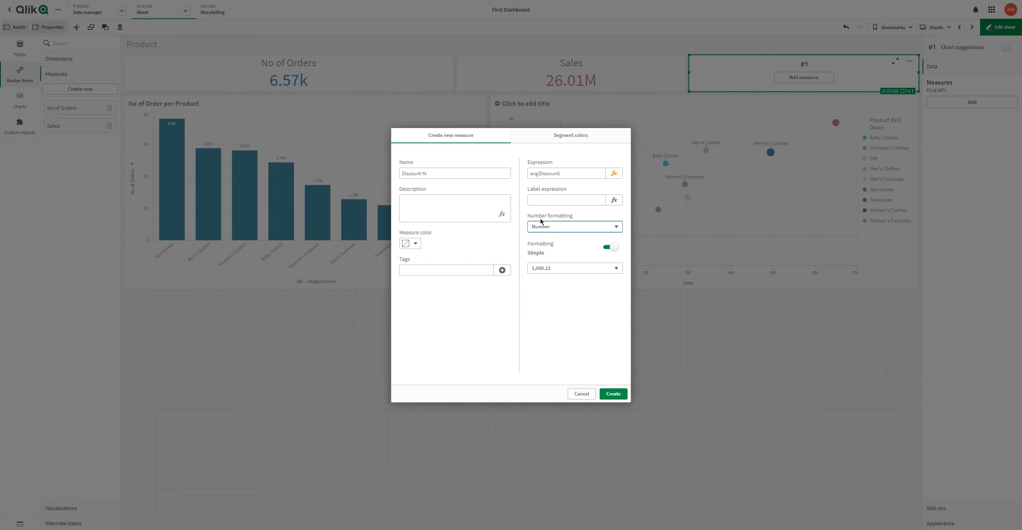
left_click(547, 269)
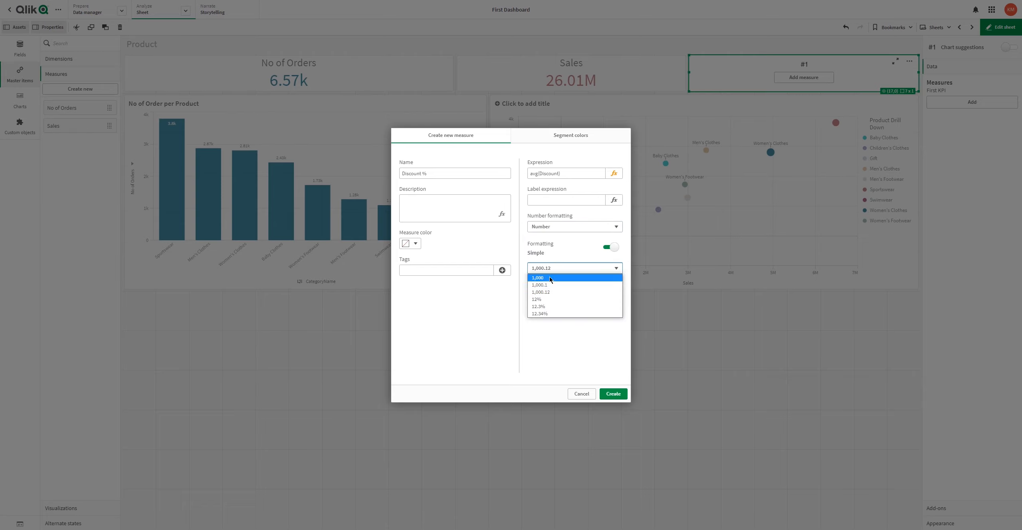
left_click(546, 307)
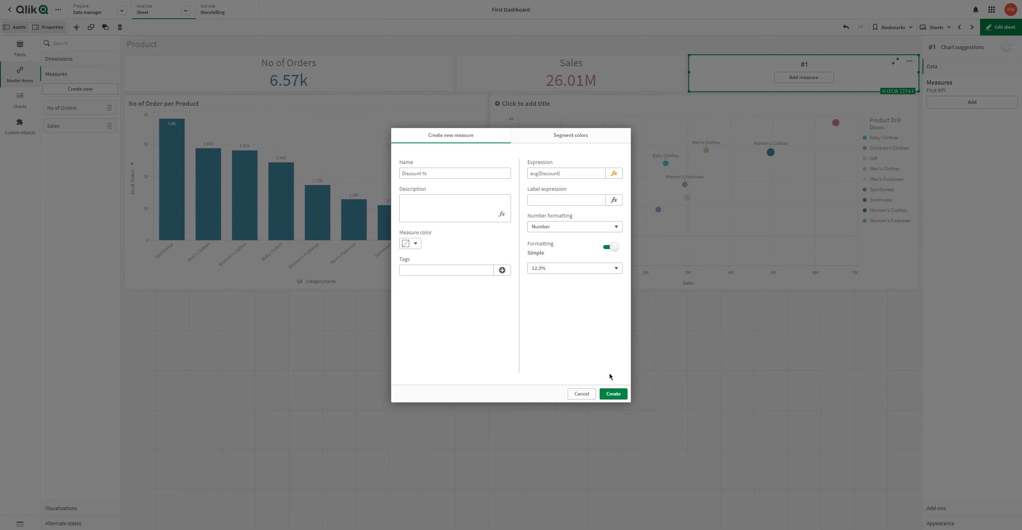
left_click(613, 393)
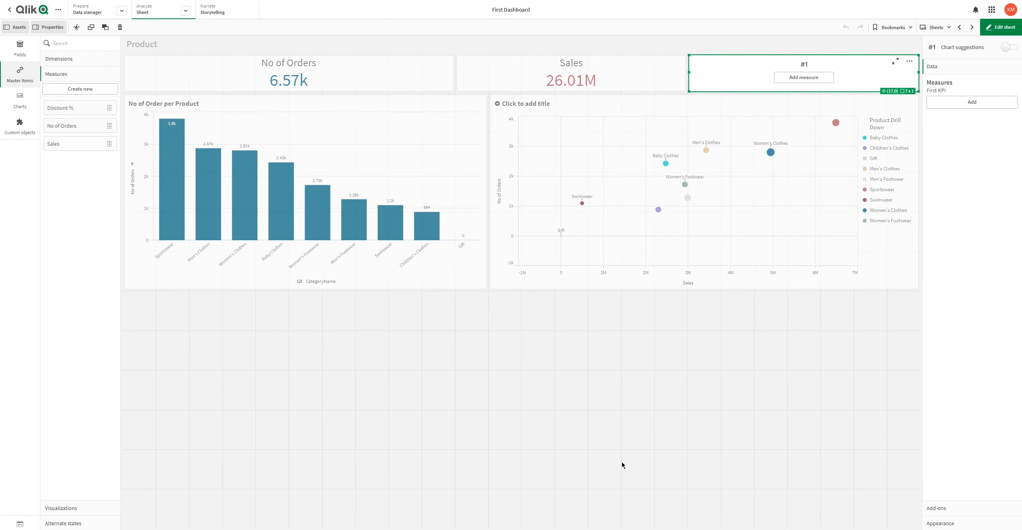
Assign the Discount % master measure to the empty KPI, view the sheet outside edit mode, and resume editing.
left_click(978, 104)
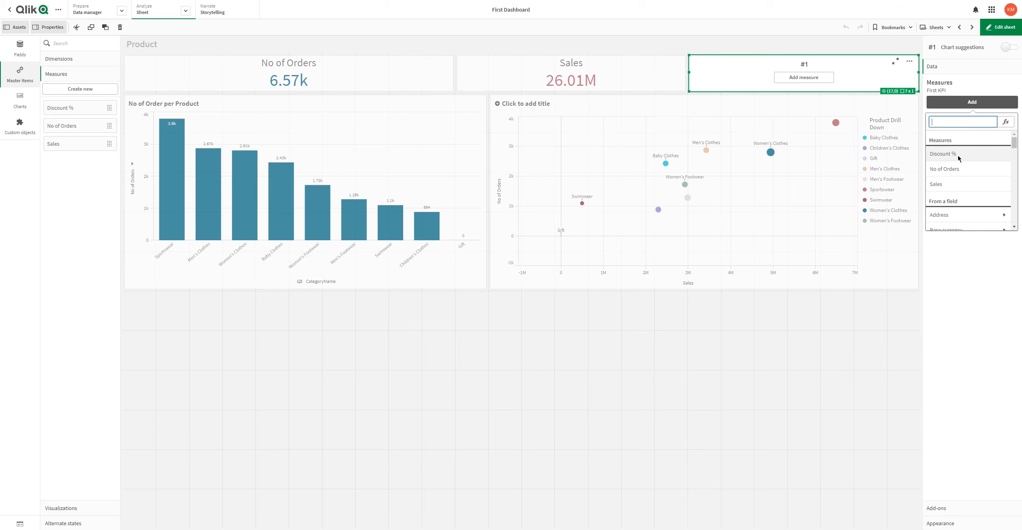
left_click(959, 159)
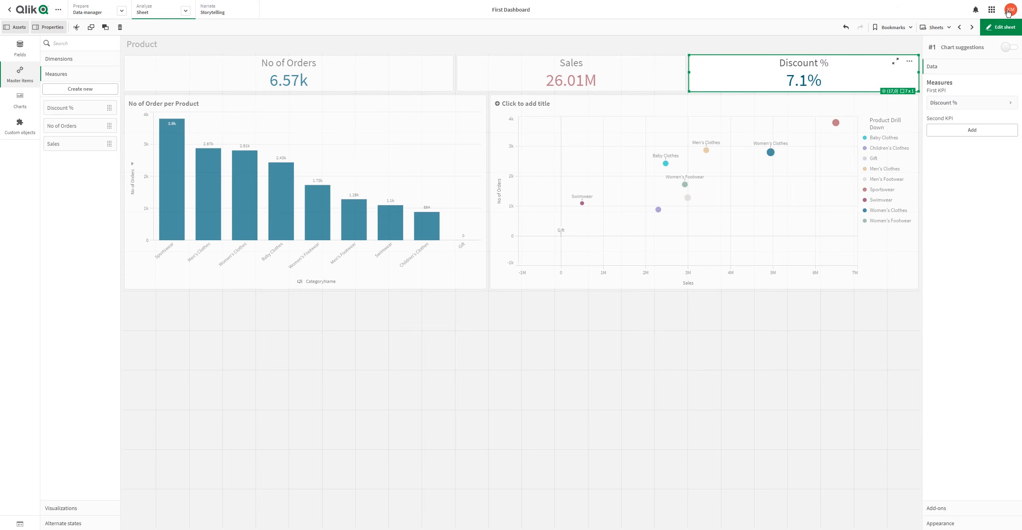
left_click(998, 30)
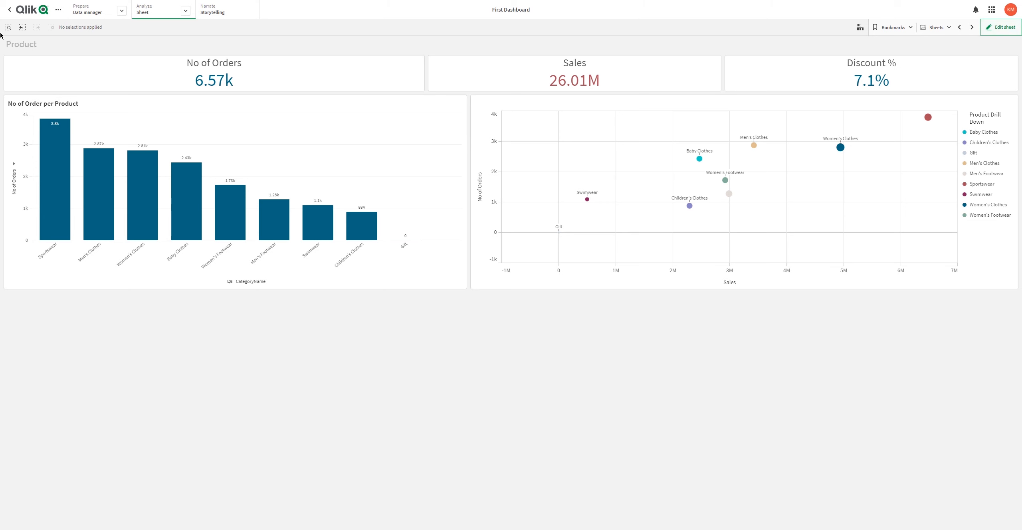
left_click(1000, 27)
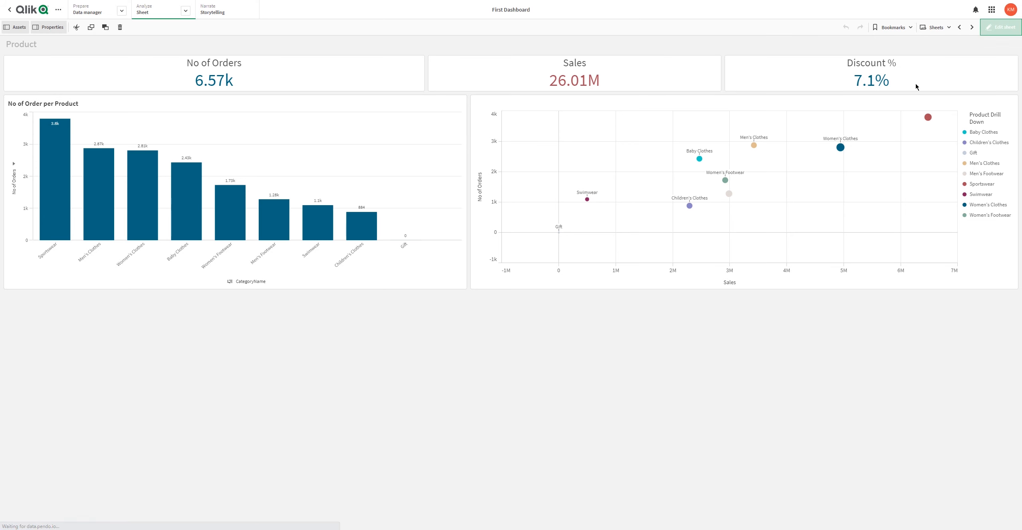
left_click(897, 85)
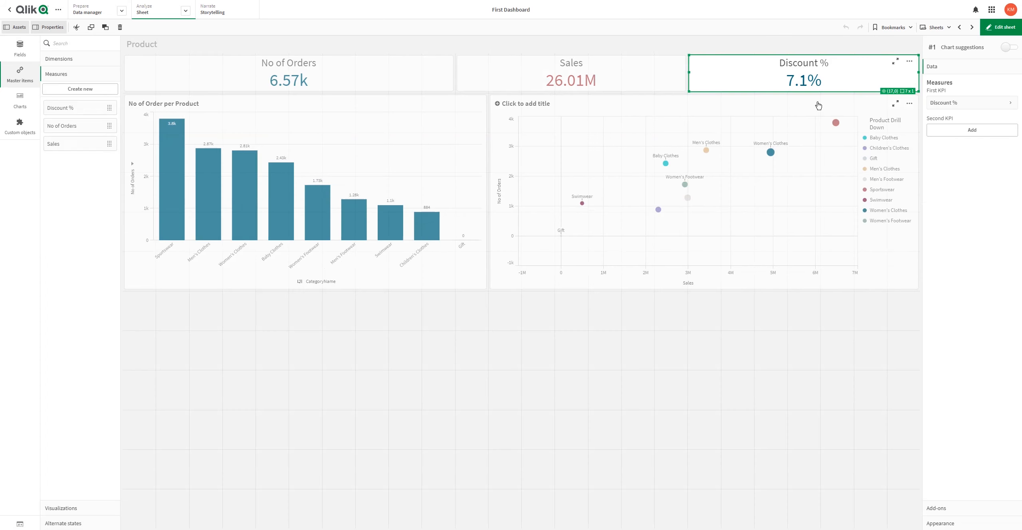
Shift the bottom and top edges of the bar chart down by one grid row, for a size of 11 x 5 cells.
left_click(400, 284)
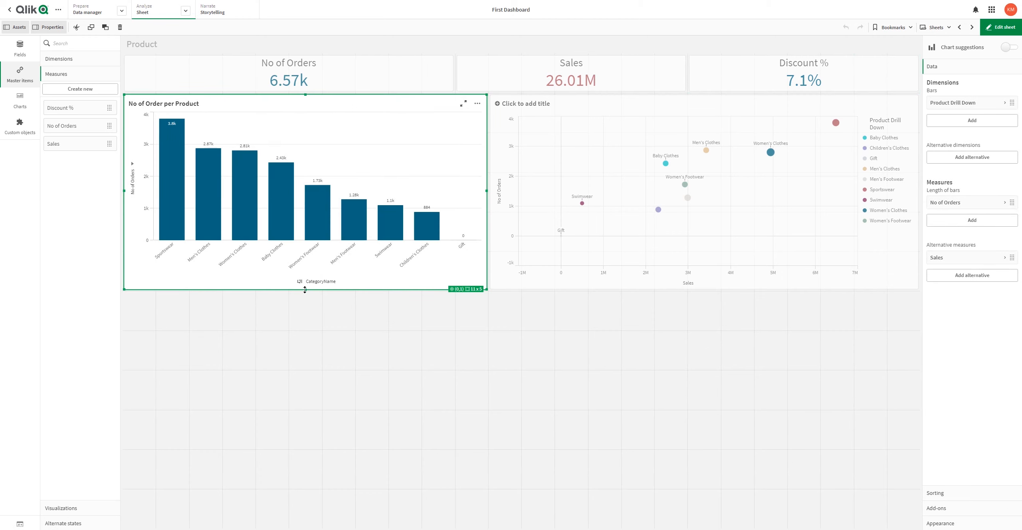
left_click_drag(305, 290, 305, 315)
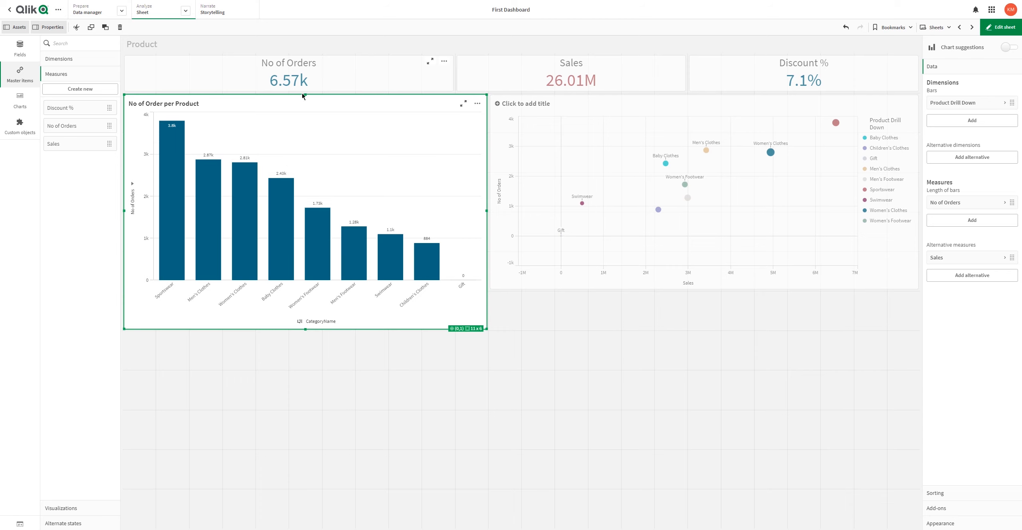
left_click_drag(305, 95, 304, 134)
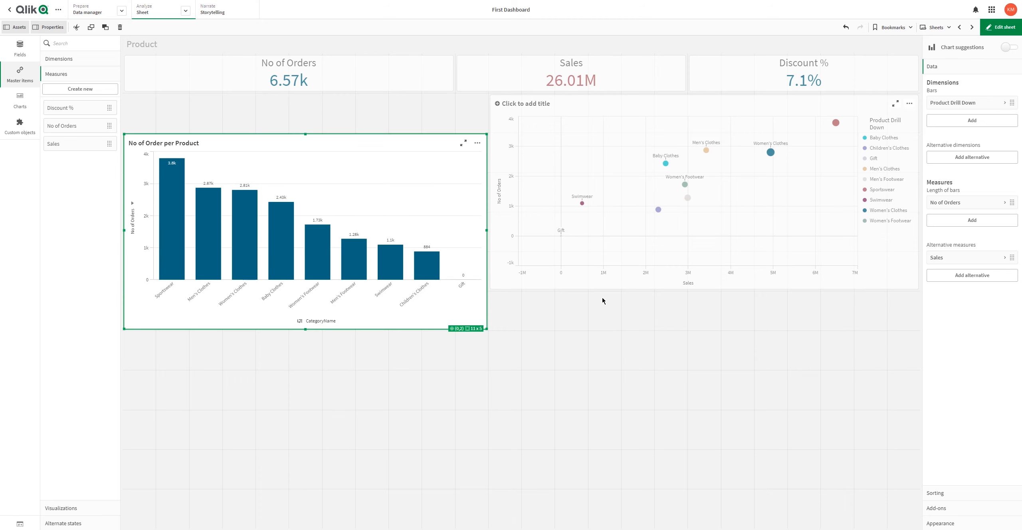
Shift the scatter plot's bottom and top edges down by one grid row to align with the bar chart, at 13 x 5 cells.
left_click(703, 286)
left_click_drag(698, 314, 699, 325)
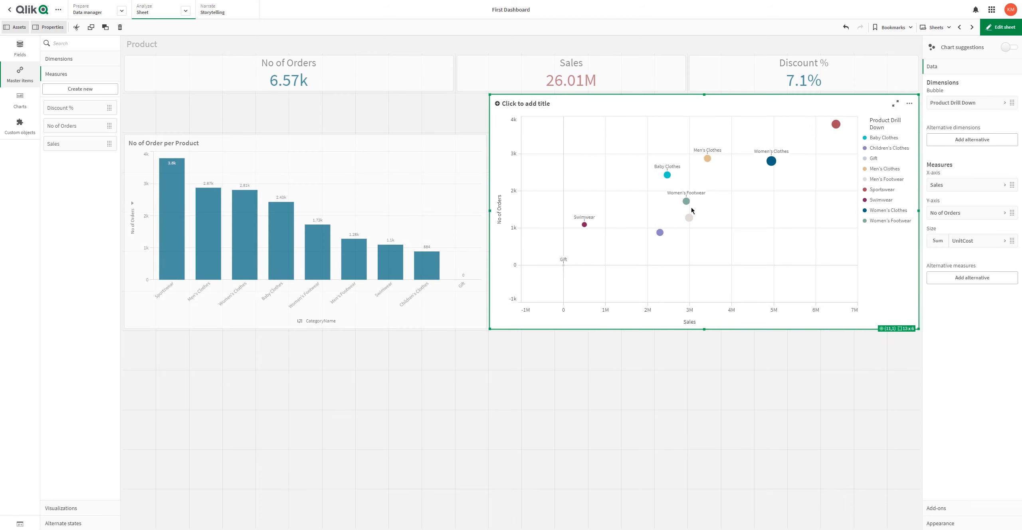
left_click(705, 95)
left_click(704, 101)
left_click_drag(704, 96, 701, 120)
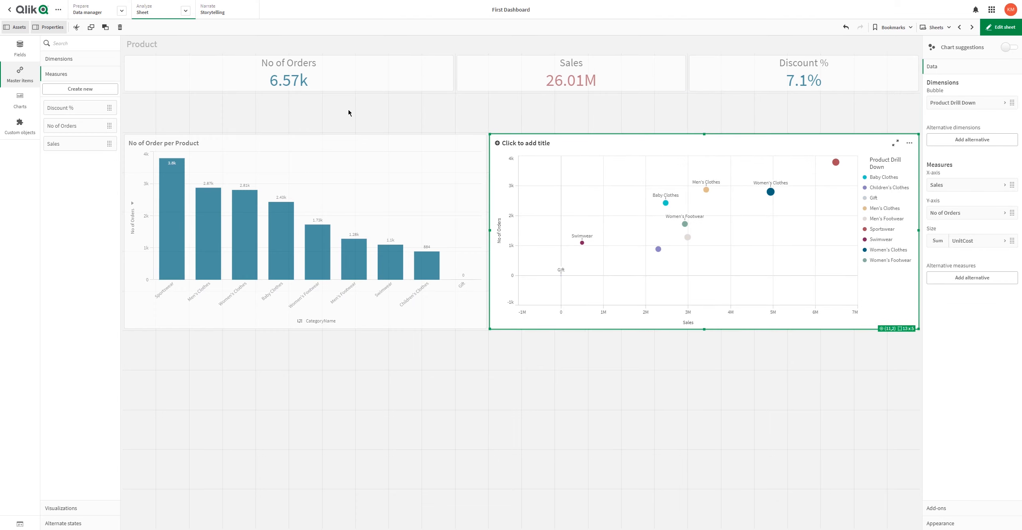
Shift the No of Orders, Sales and Discount % KPIs down by one grid row, keeping each one row tall.
left_click(365, 89)
left_click_drag(288, 91, 284, 126)
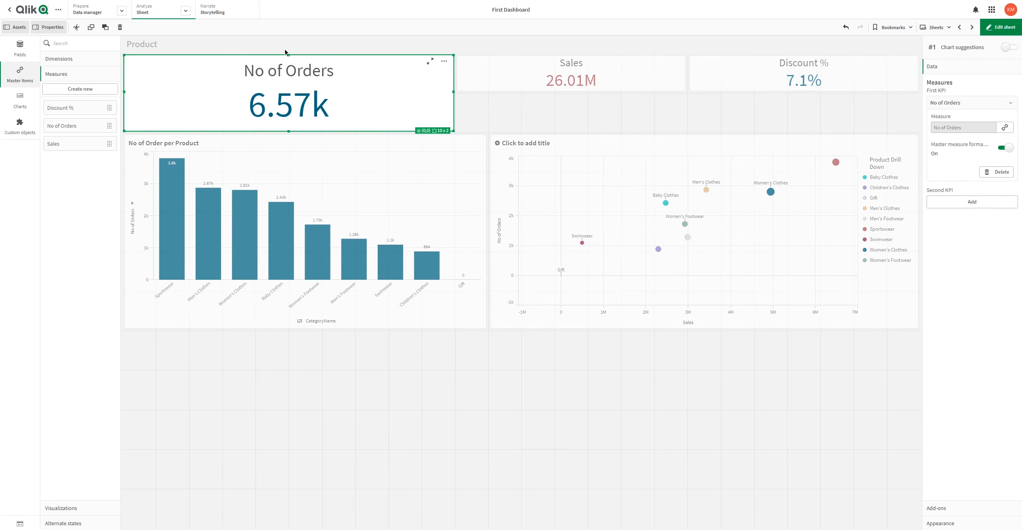
left_click_drag(285, 52, 290, 93)
left_click(583, 92)
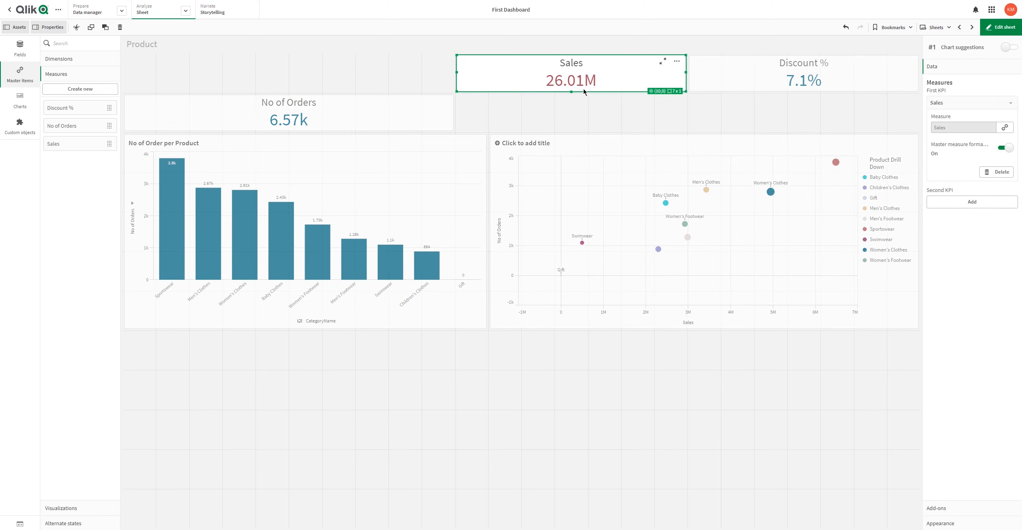
left_click_drag(570, 92, 571, 131)
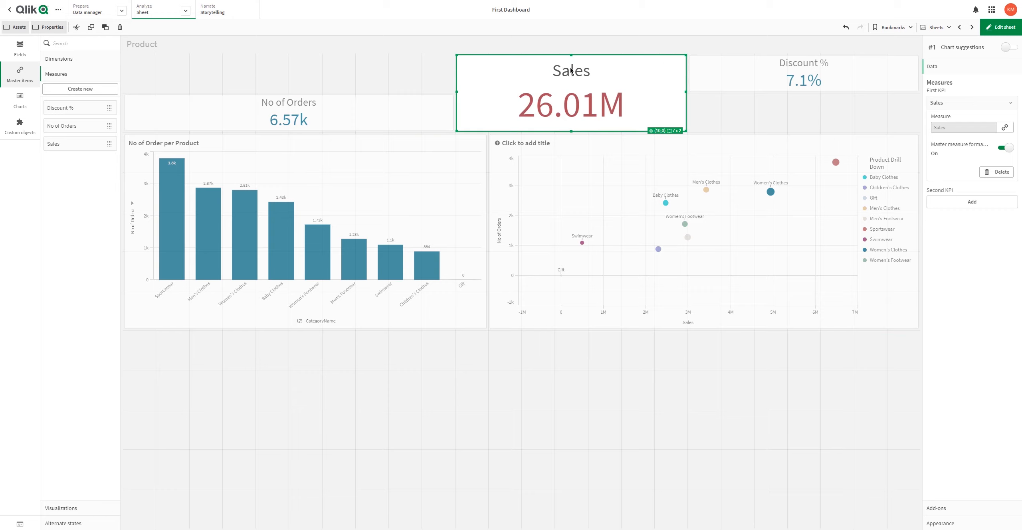
left_click_drag(571, 70, 567, 78)
left_click(795, 85)
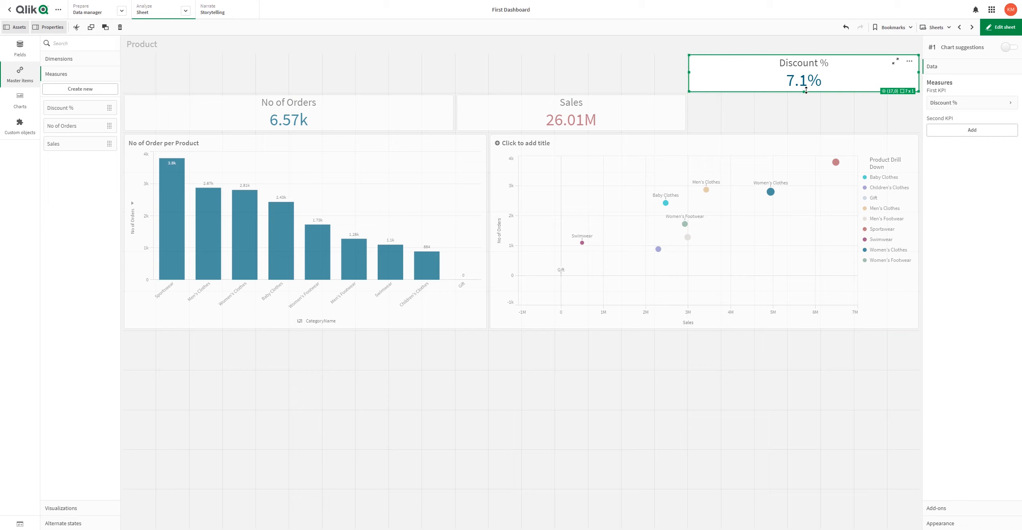
left_click_drag(806, 91, 805, 130)
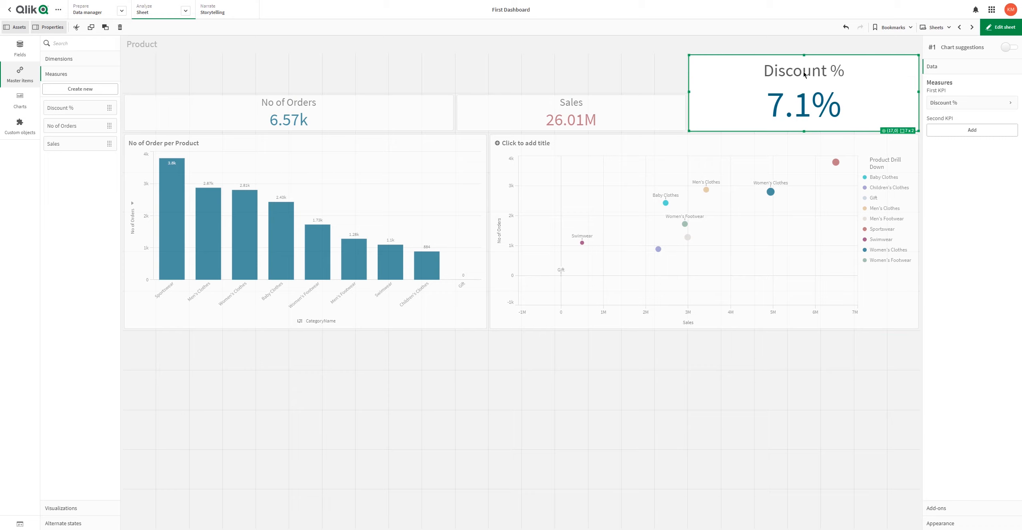
left_click_drag(804, 74, 804, 82)
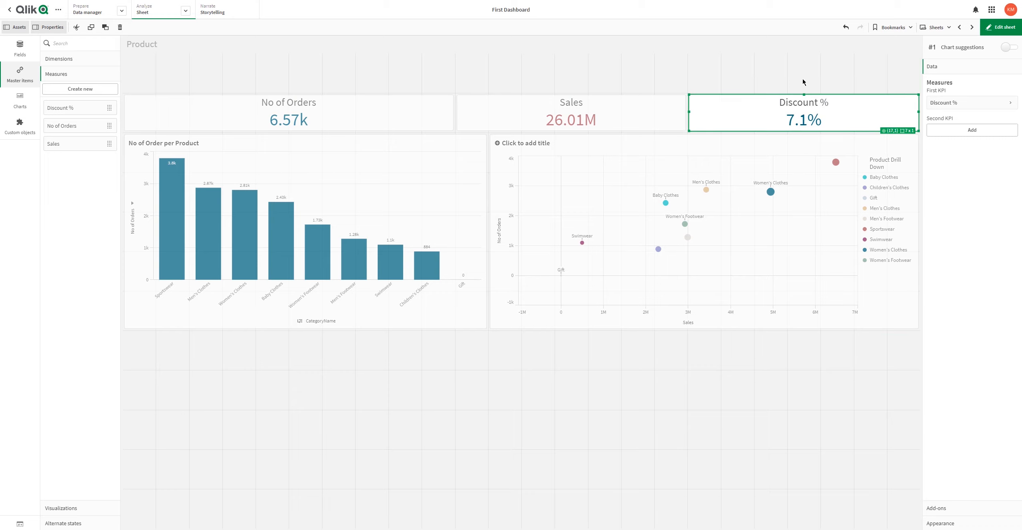
left_click(381, 73)
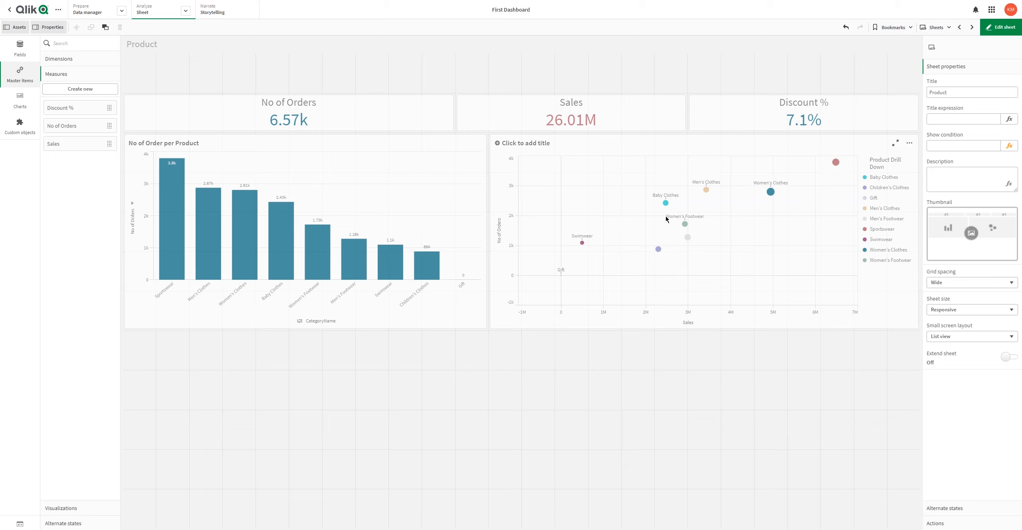
View the Product sheet outside edit mode and filter it to Women's Clothes from the scatter plot.
left_click(1000, 27)
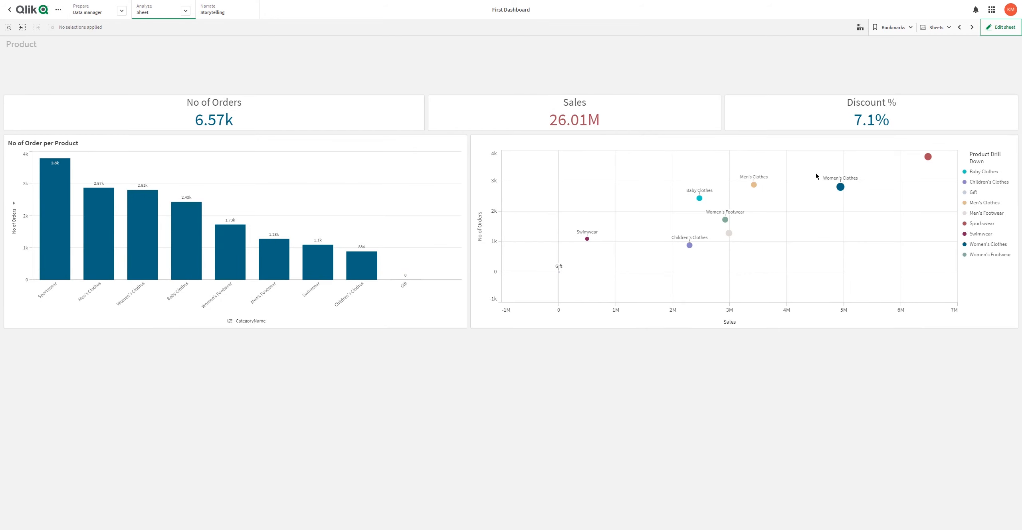
left_click(841, 186)
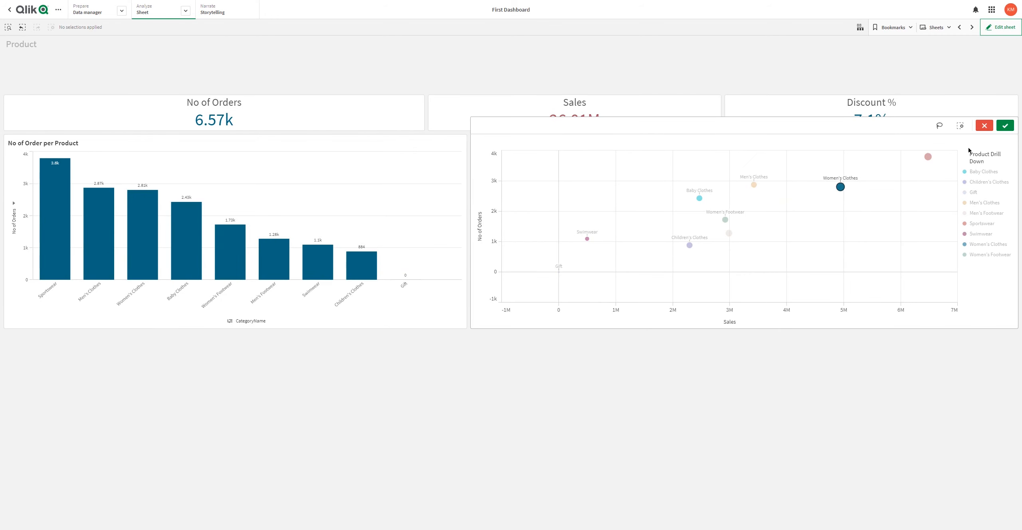
left_click(1008, 129)
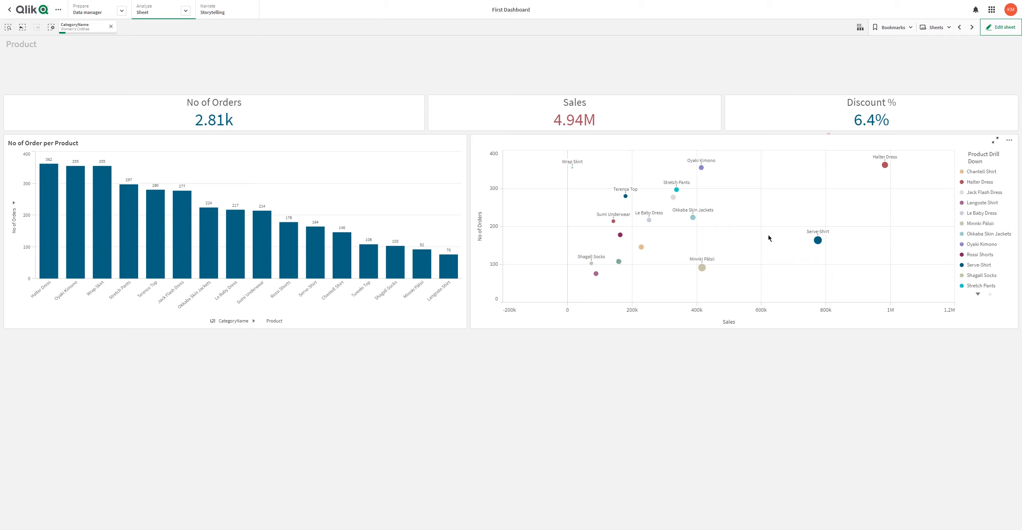
View the Overview sheet, return to the Product sheet and resume editing it.
left_click(959, 27)
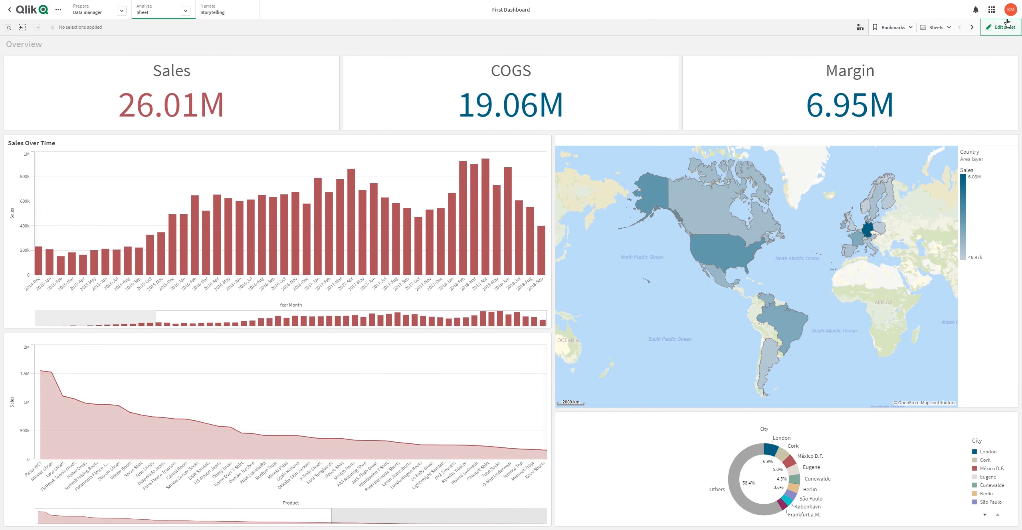
left_click(970, 28)
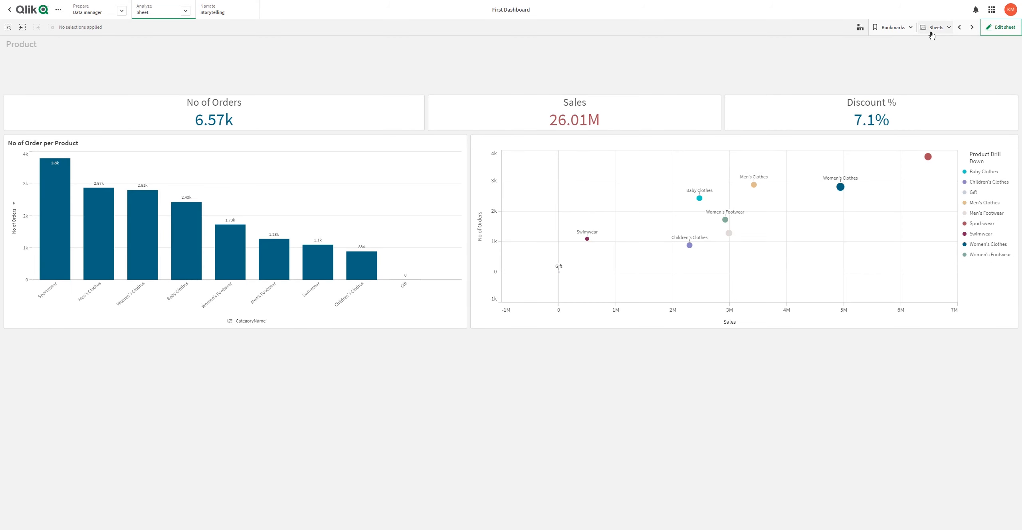
left_click(1001, 28)
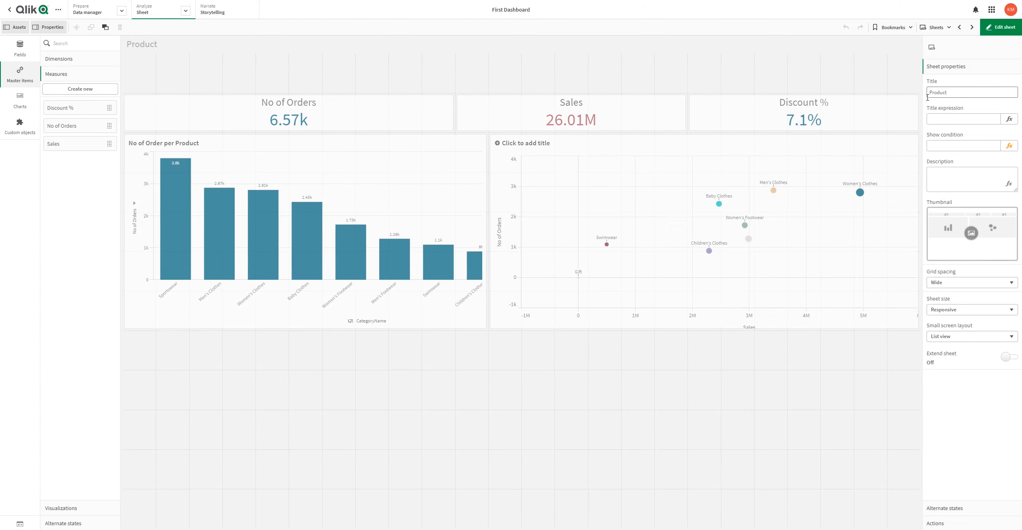
Add a filter pane in the empty row above the KPIs and widen it to 24 x 1 cells.
left_click(20, 101)
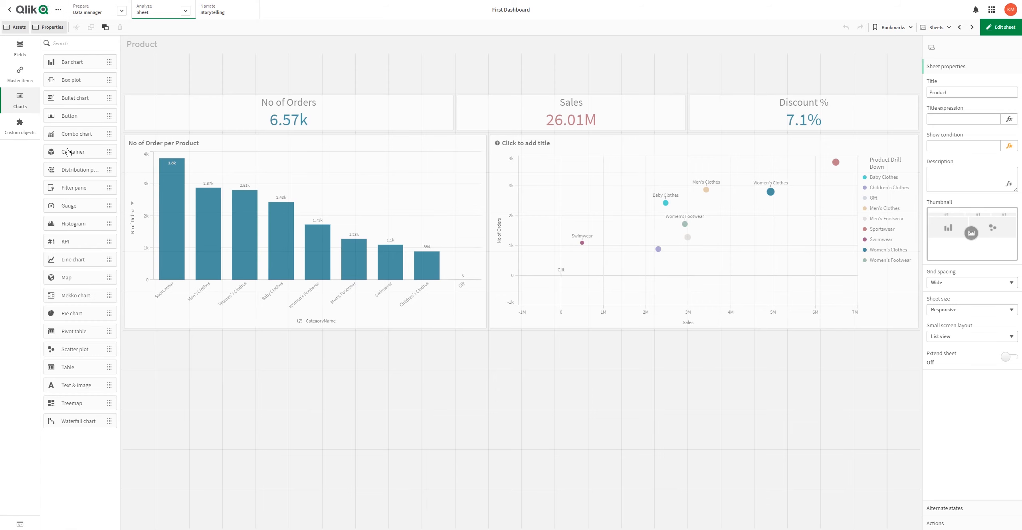
left_click_drag(120, 167, 221, 66)
left_click_drag(518, 72, 917, 83)
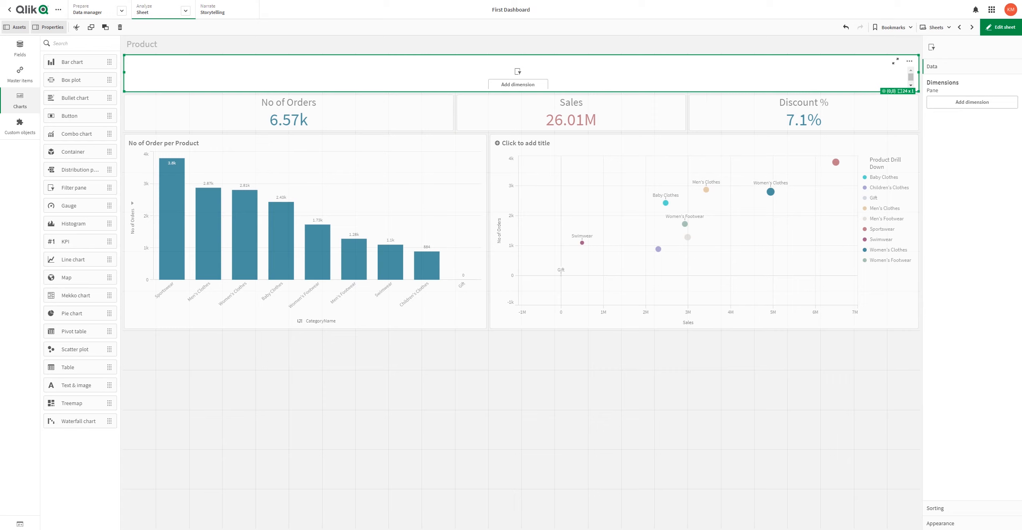
Add the Product field as the filter pane's first dimension.
left_click(971, 102)
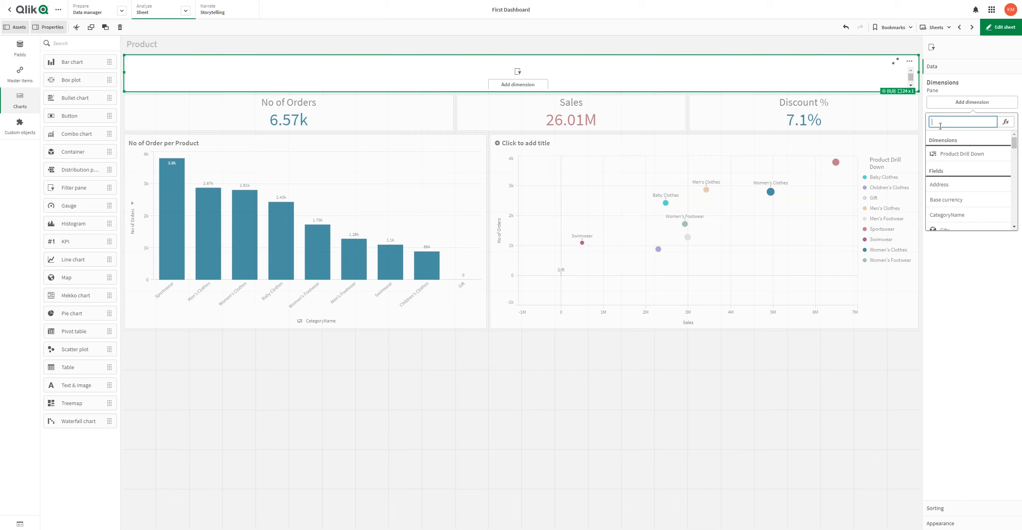
type("pro")
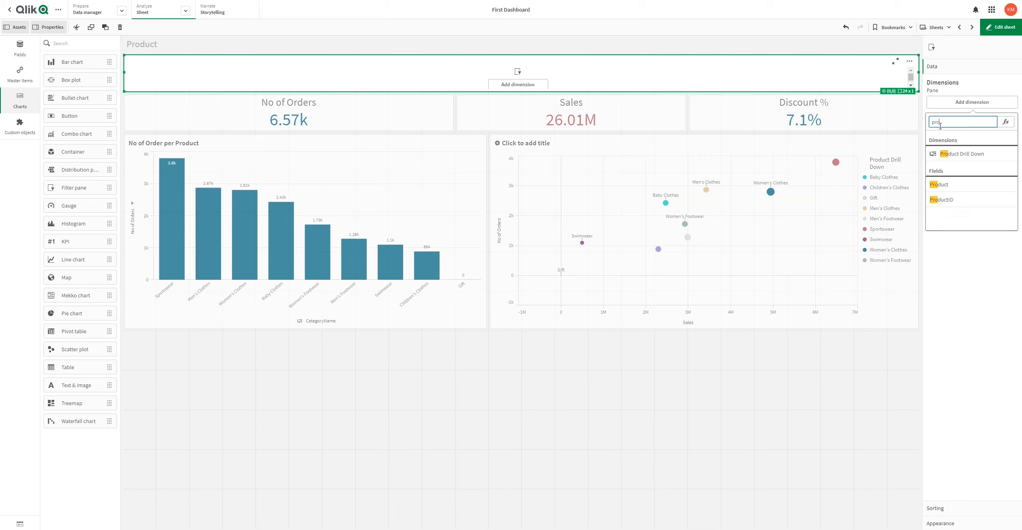
left_click(941, 184)
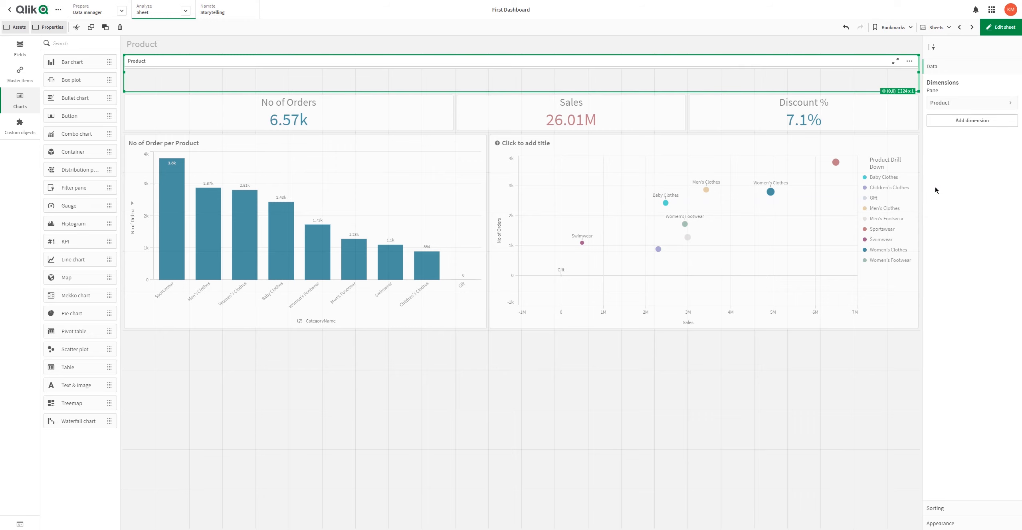
Add the OrderDate year field as the filter pane's second dimension.
left_click(945, 121)
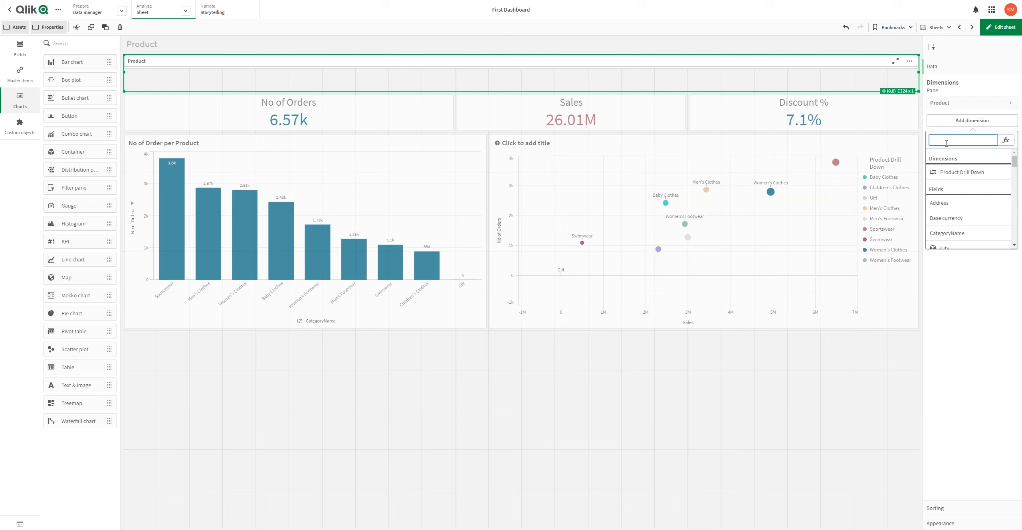
type("re")
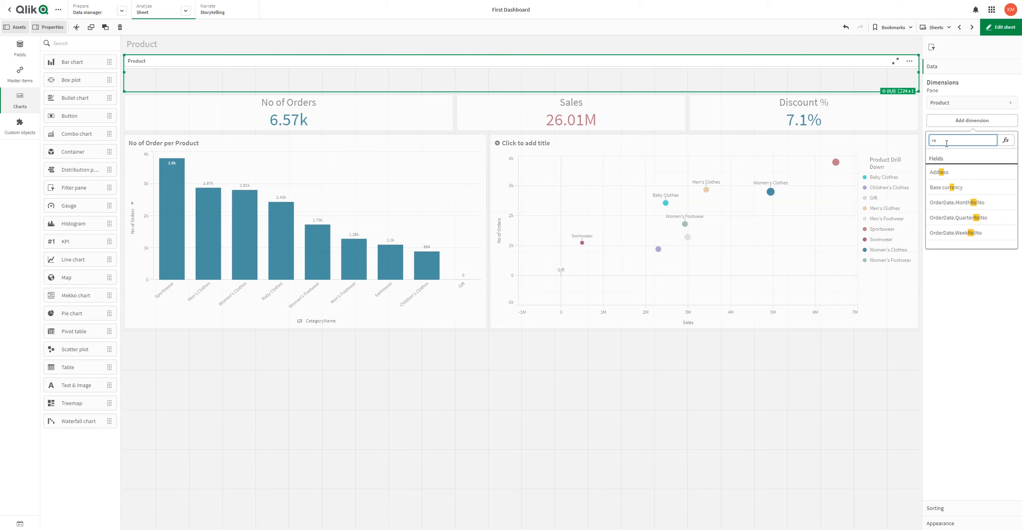
key("BackSpace")
key("BackSpace")
type("yea")
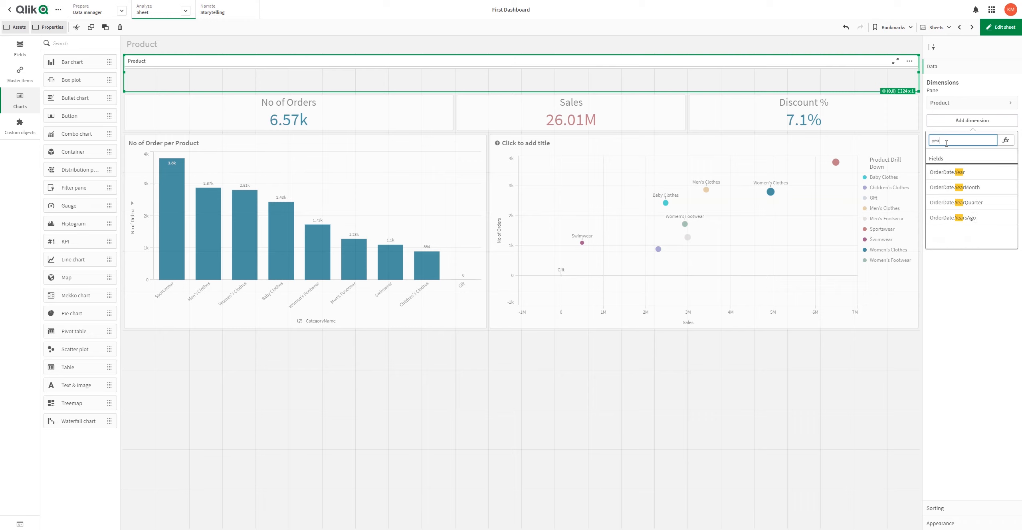
left_click(946, 173)
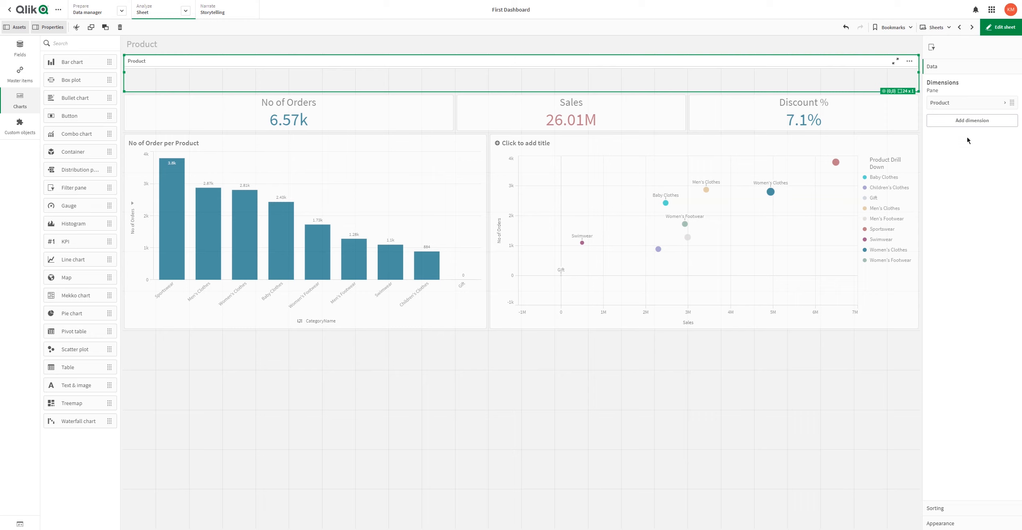
Add the OrderDate YearMonth field as the filter pane's third dimension.
left_click(970, 139)
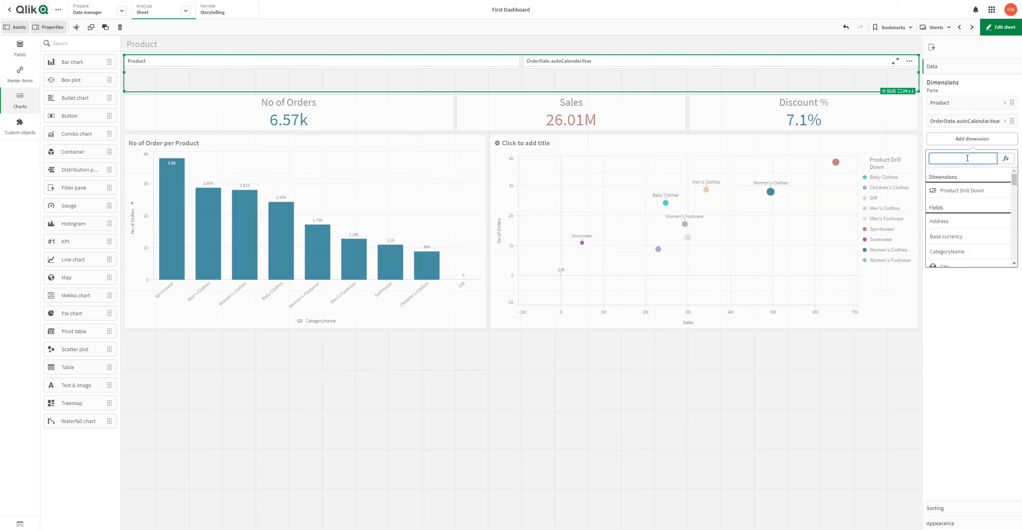
type("ord")
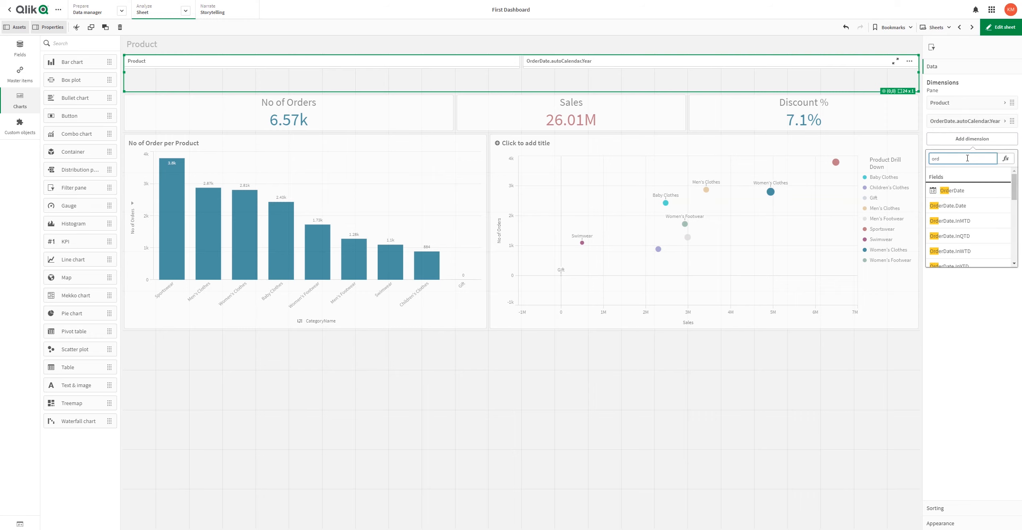
type("er")
key("BackSpace")
key("BackSpace")
key("BackSpace")
key("BackSpace")
key("BackSpace")
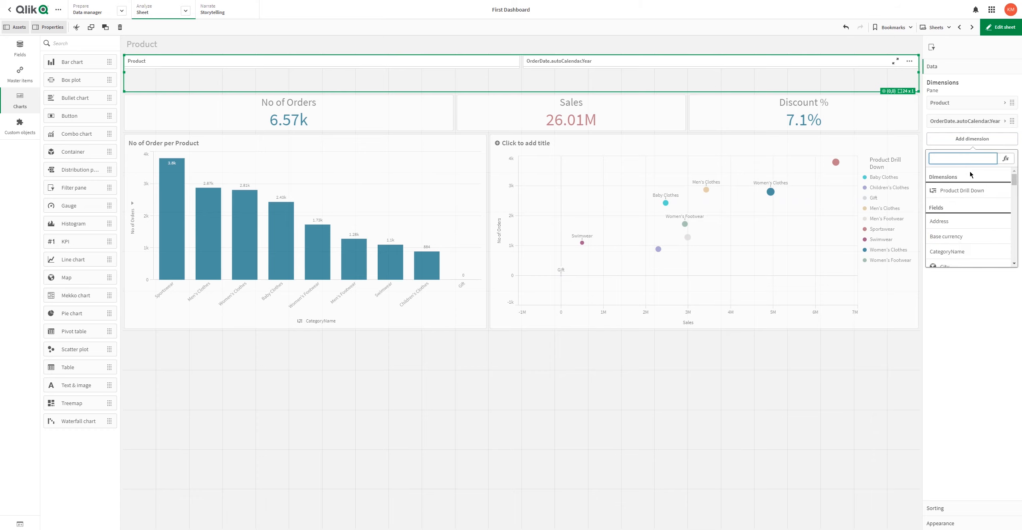
type("year")
key("Down")
key("Down")
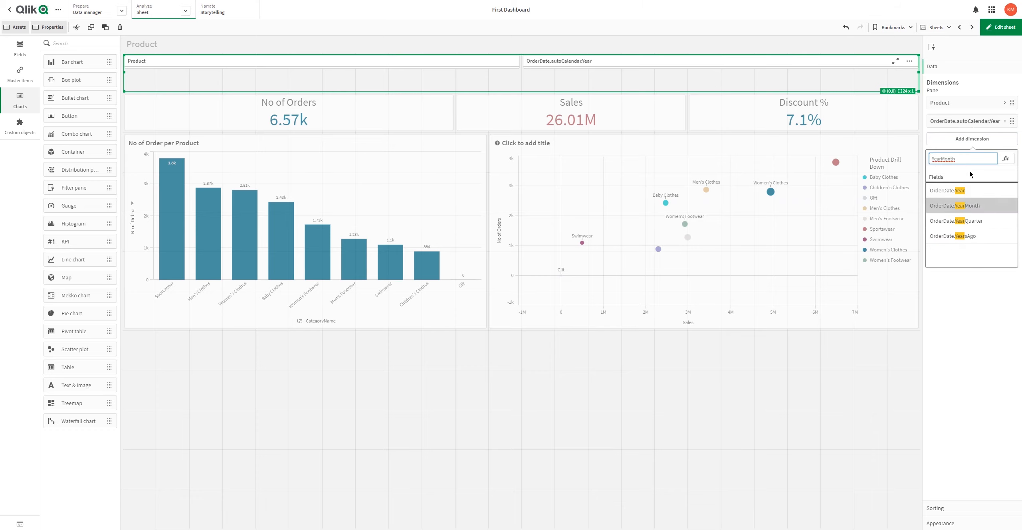
key("Return")
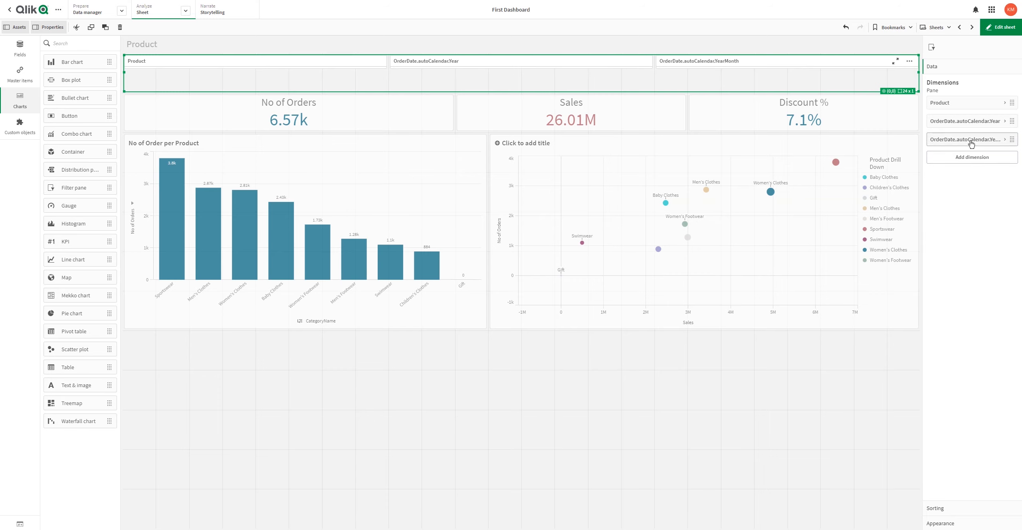
Add the Country field as the filter pane's fourth dimension.
left_click(968, 156)
scroll(968, 236, "down", 2)
scroll(973, 222, "down", 2)
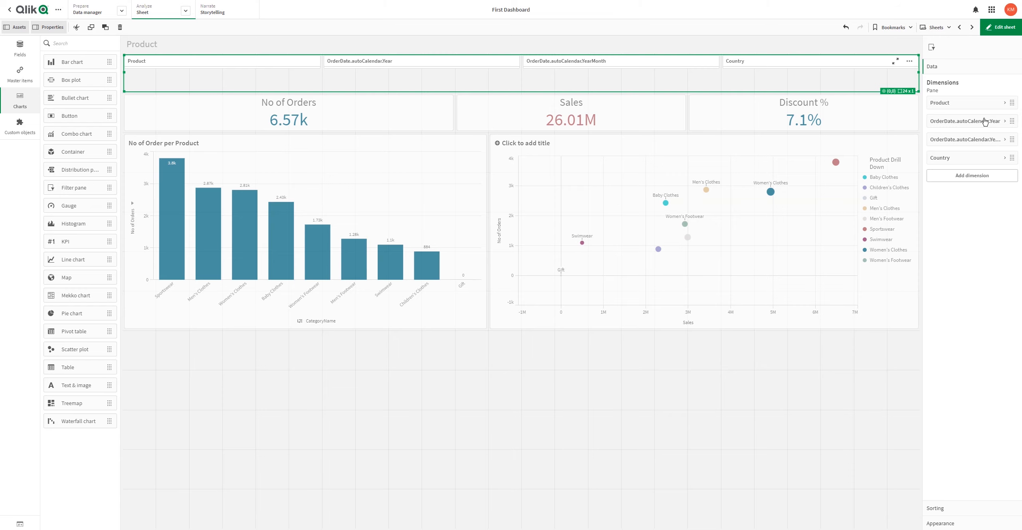
Leave edit mode and filter the Product sheet to the year 2018 through the filter pane.
left_click(1003, 29)
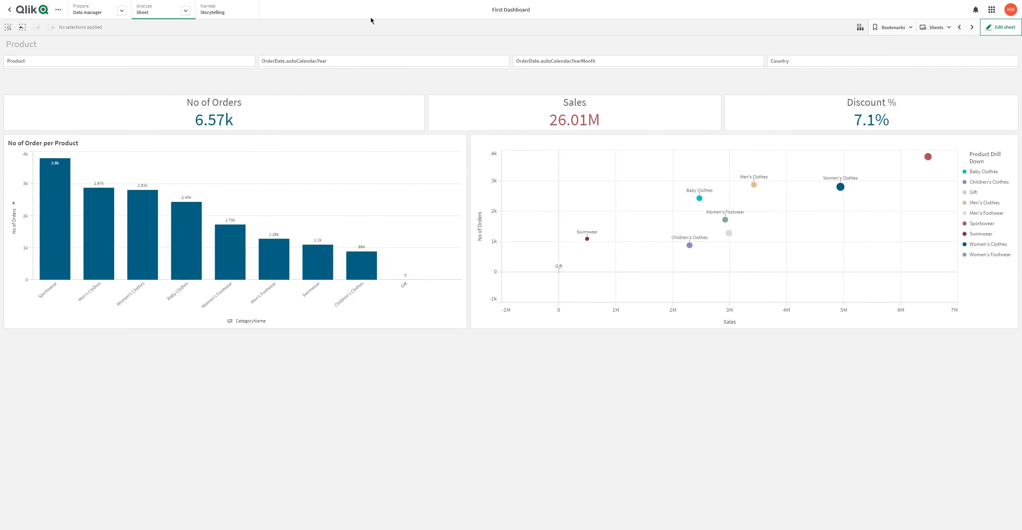
left_click(331, 67)
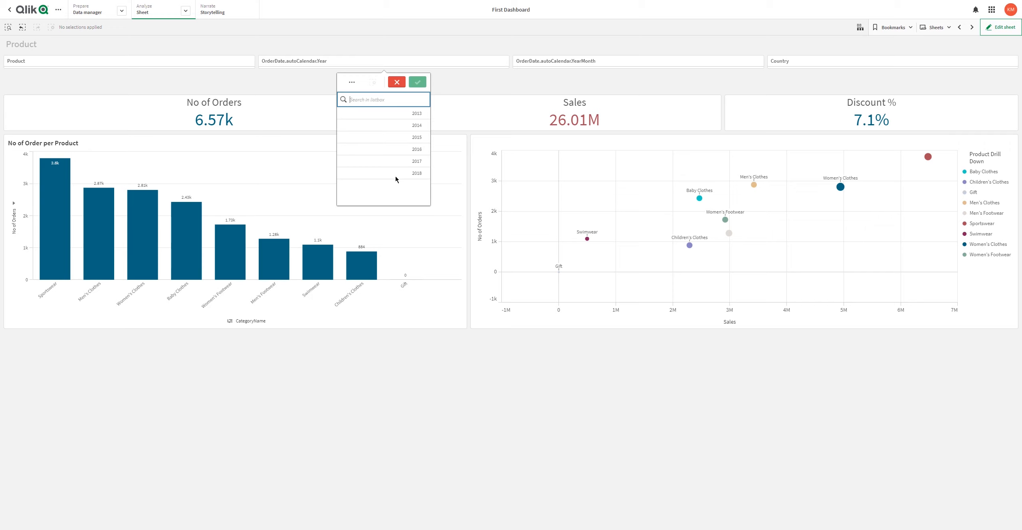
left_click(395, 178)
left_click(418, 83)
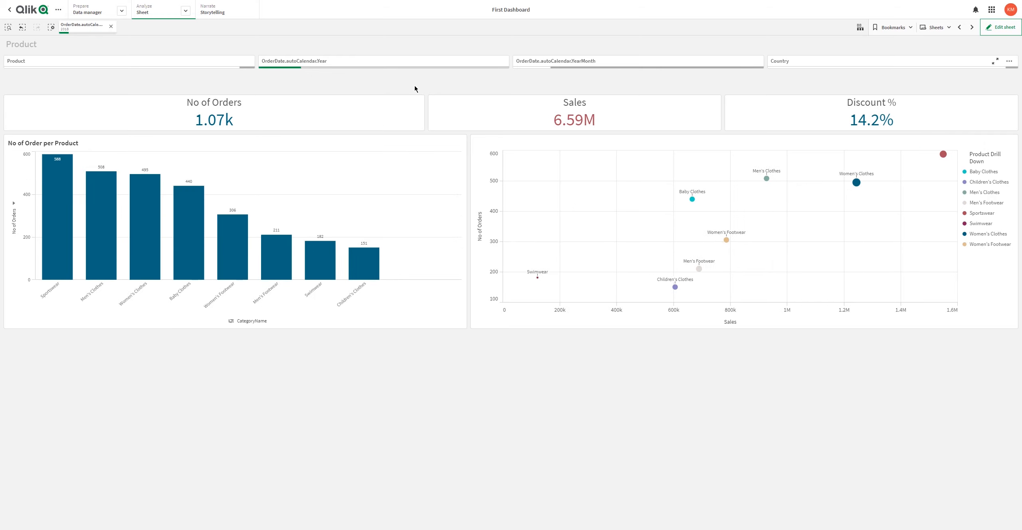
Try the year 2017 in place of 2018 in the filter pane's year filter, and discard the selection.
left_click_drag(896, 232, 864, 254)
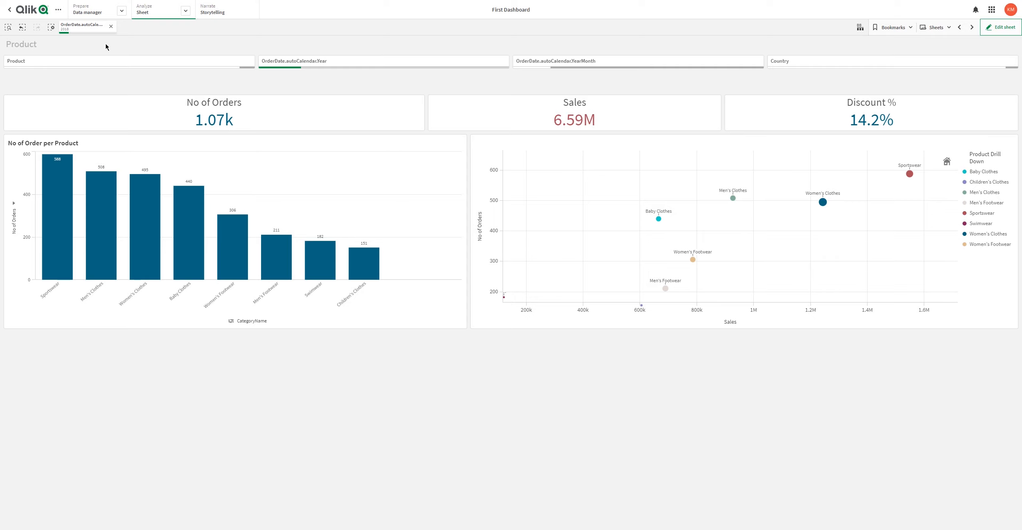
left_click(320, 64)
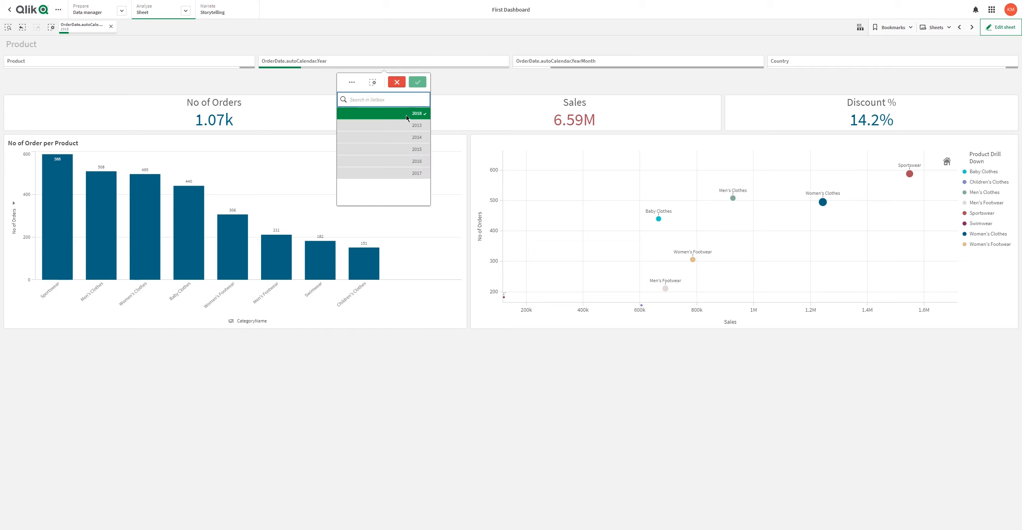
left_click(406, 115)
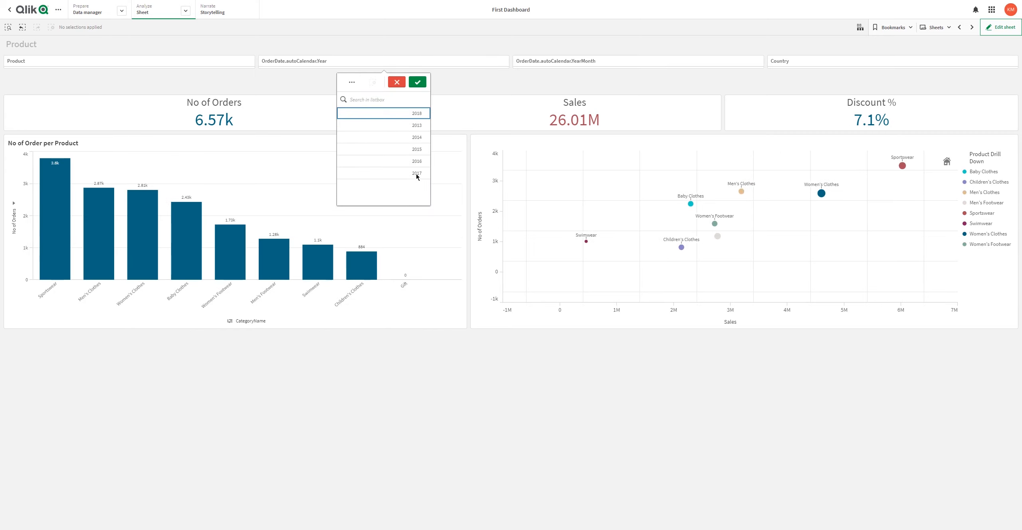
left_click(416, 174)
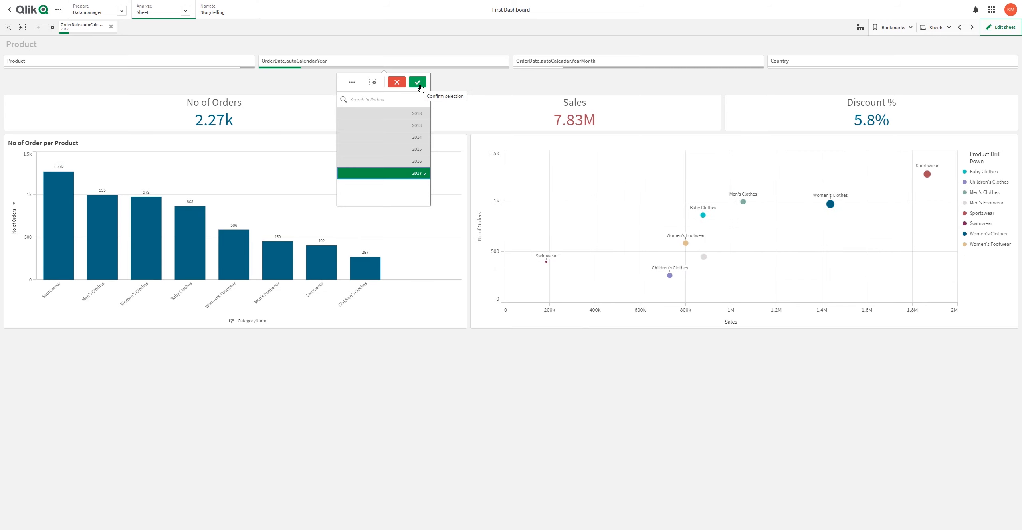
left_click(394, 85)
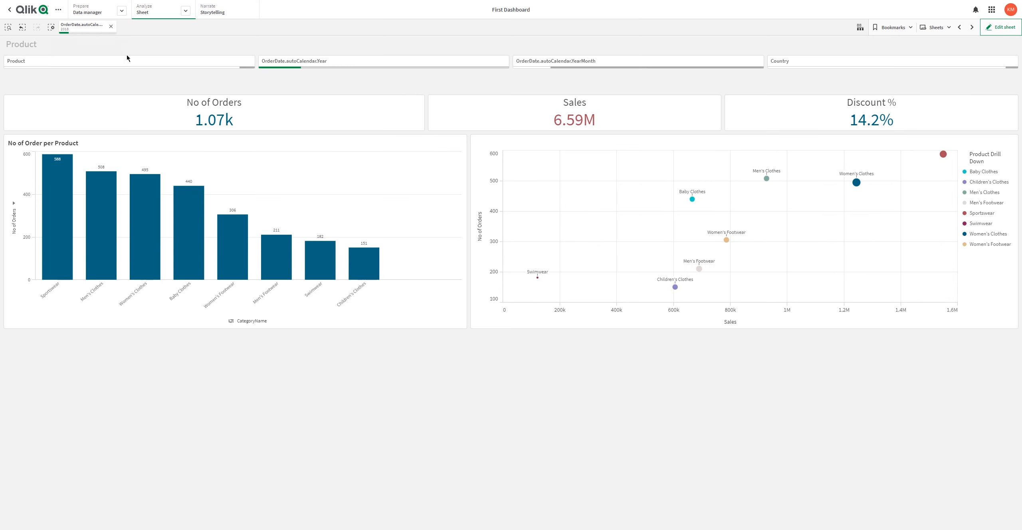
Reopen the Product sheet for editing and add a line chart in the empty area below the No of Order per Product bar chart.
left_click(994, 28)
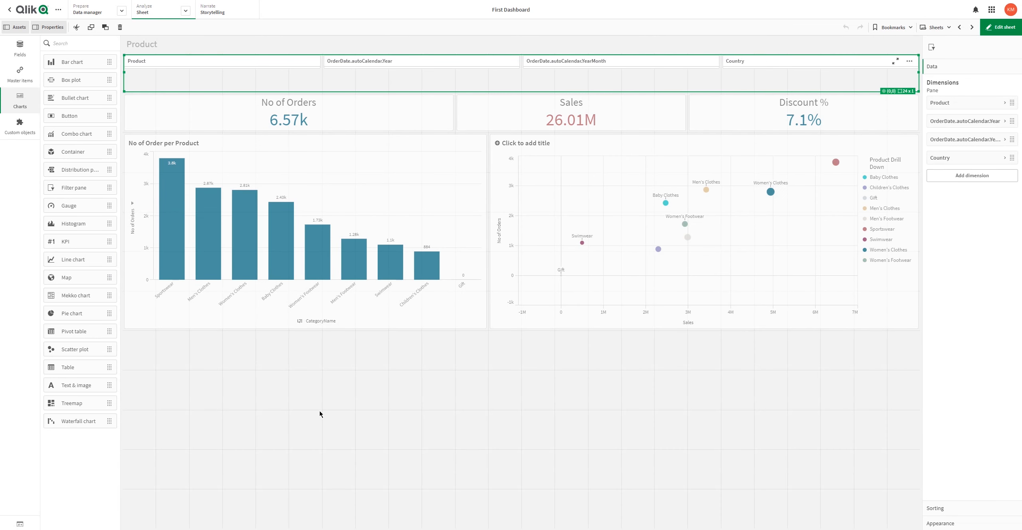
left_click(319, 414)
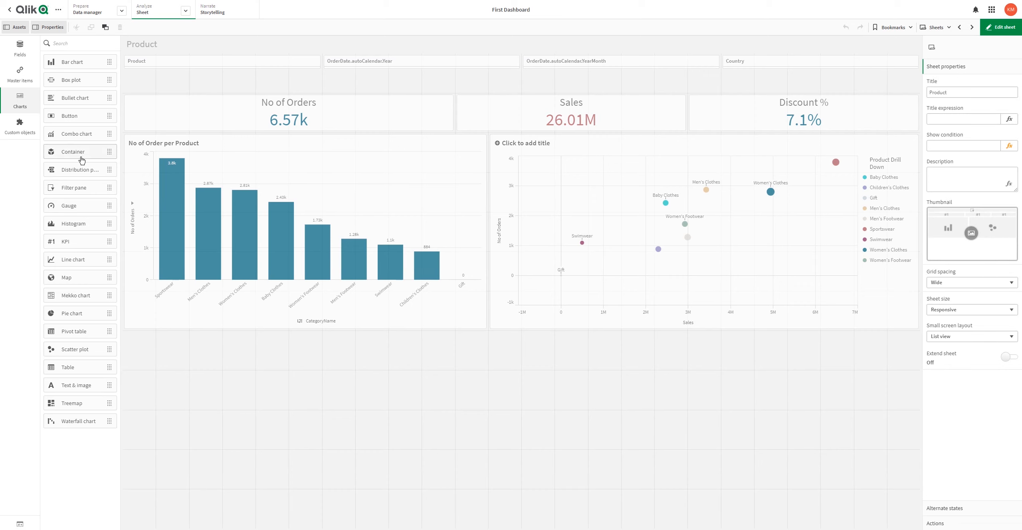
left_click_drag(82, 261, 256, 418)
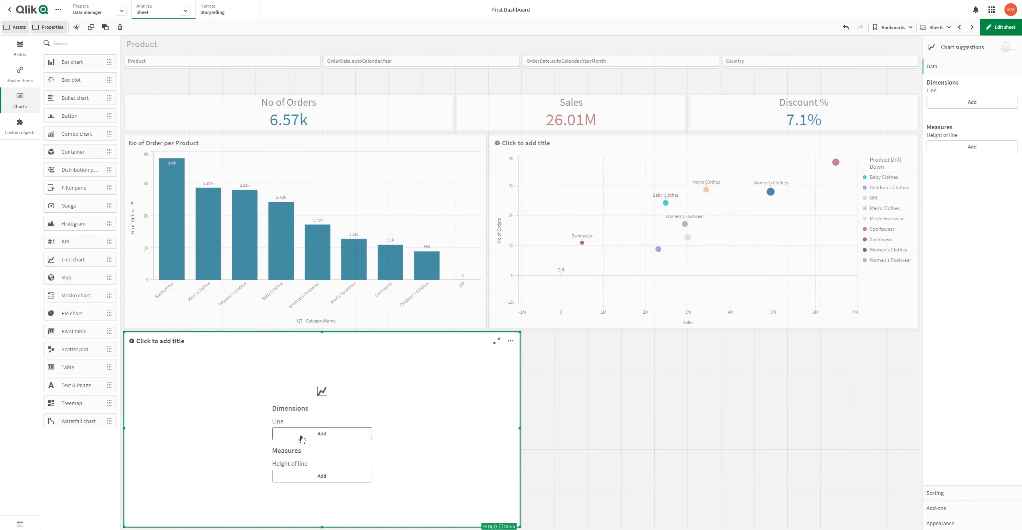
Give the line chart the OrderDate.YearMonth field as its dimension and the Sales master measure as its line height.
left_click(301, 439)
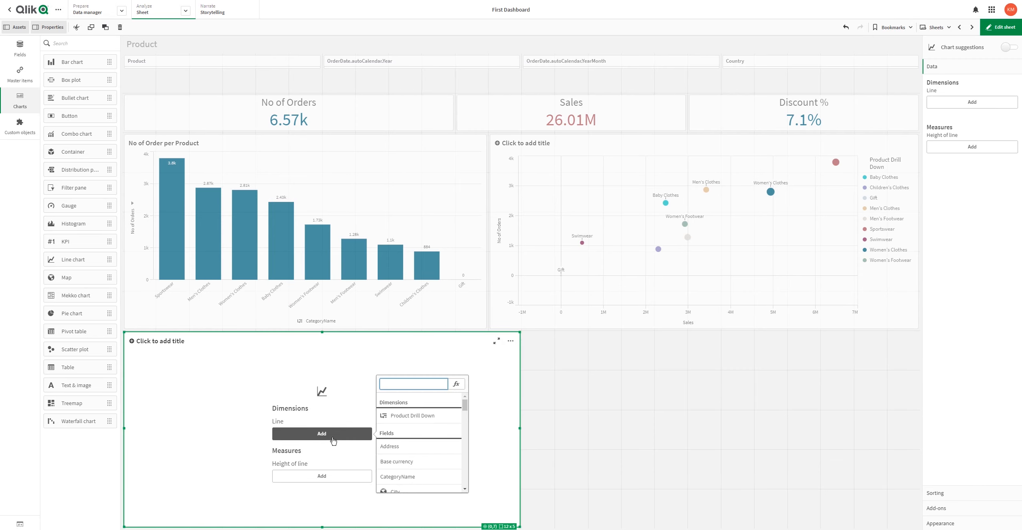
type("yea")
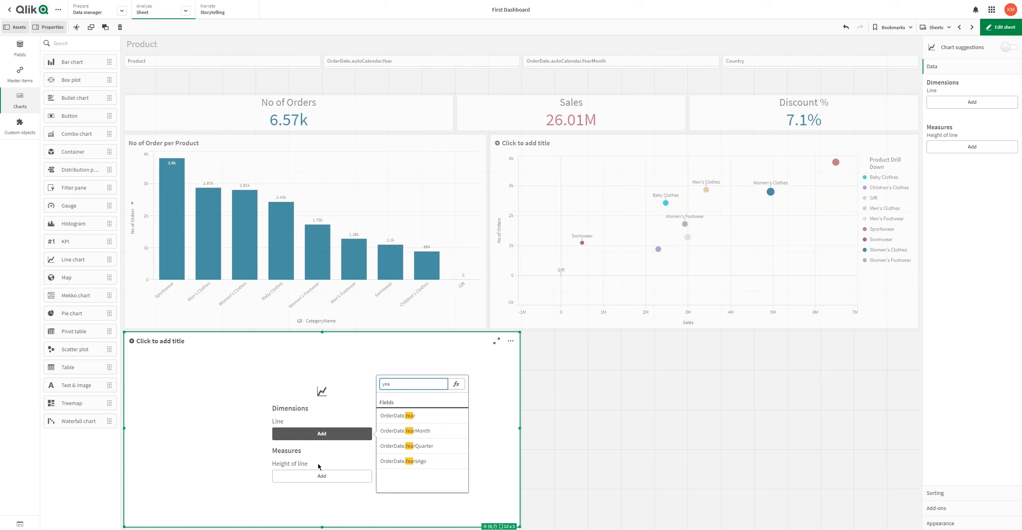
left_click(429, 433)
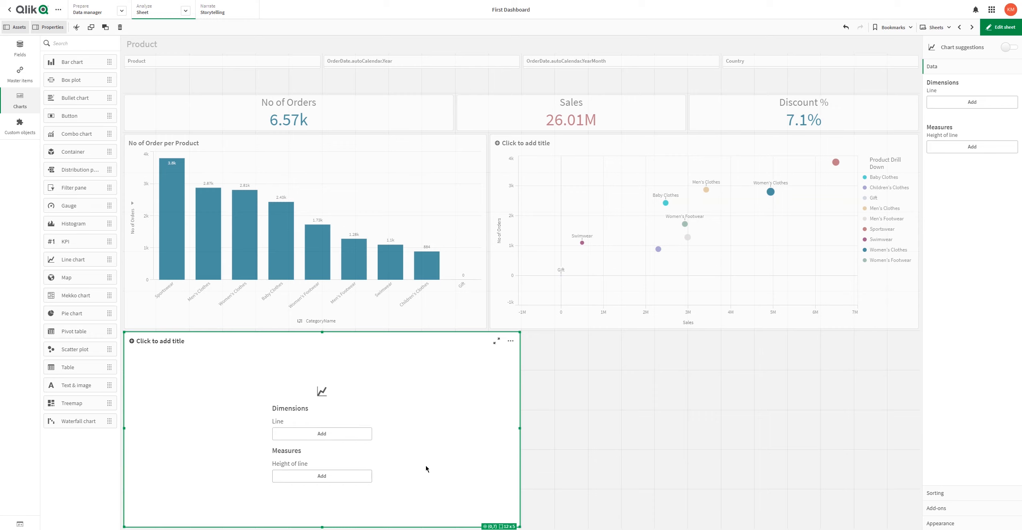
left_click(327, 476)
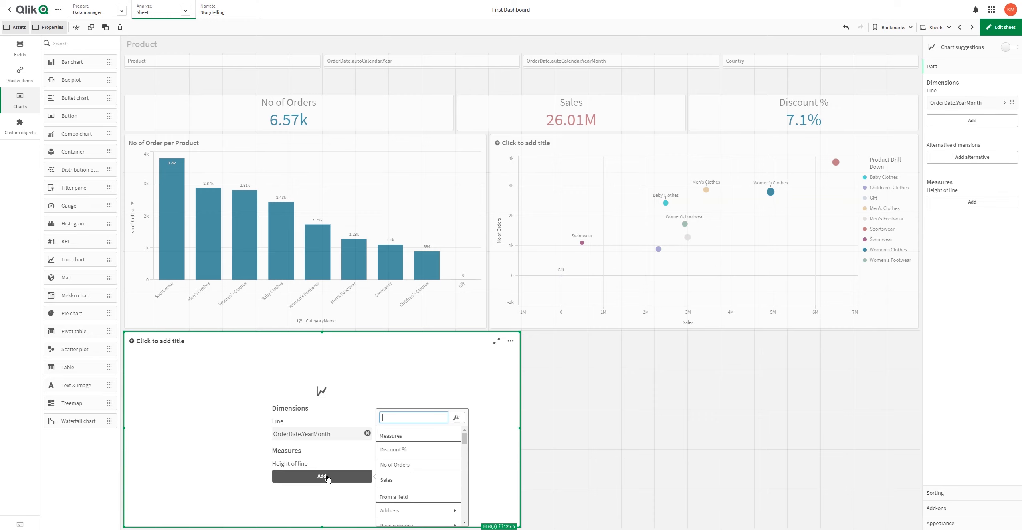
left_click(418, 480)
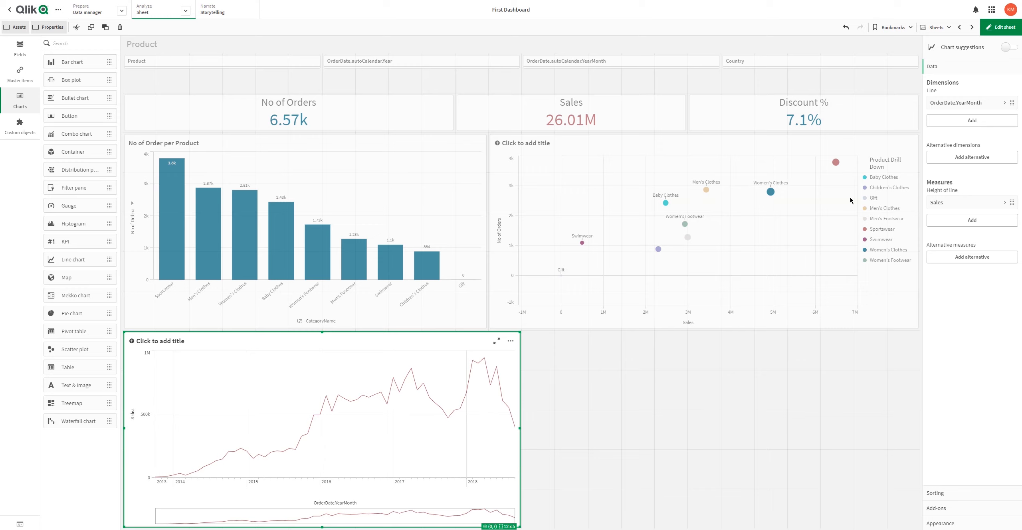
left_click(996, 28)
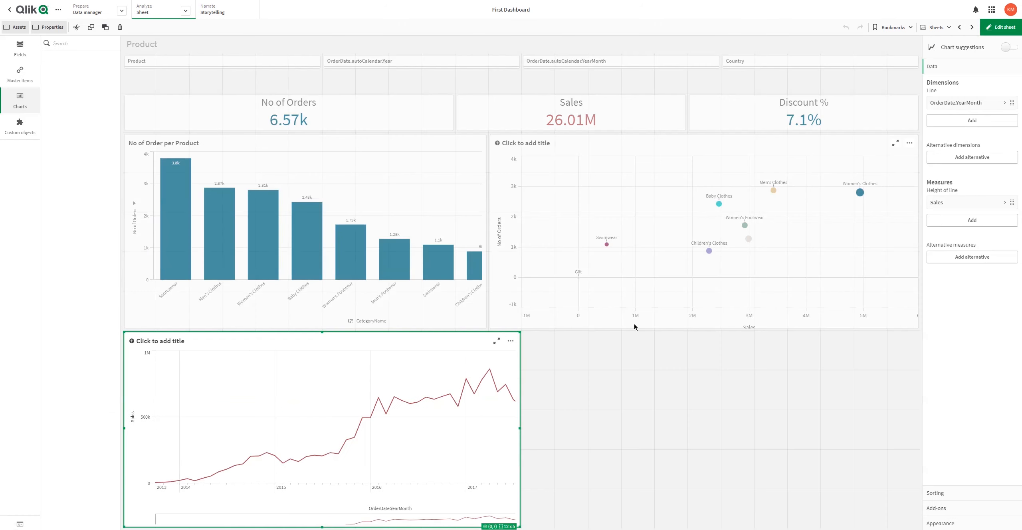
Change the Sales line chart's presentation to Area and narrow it to 11 columns to align with the bar chart above.
left_click(945, 523)
left_click(945, 83)
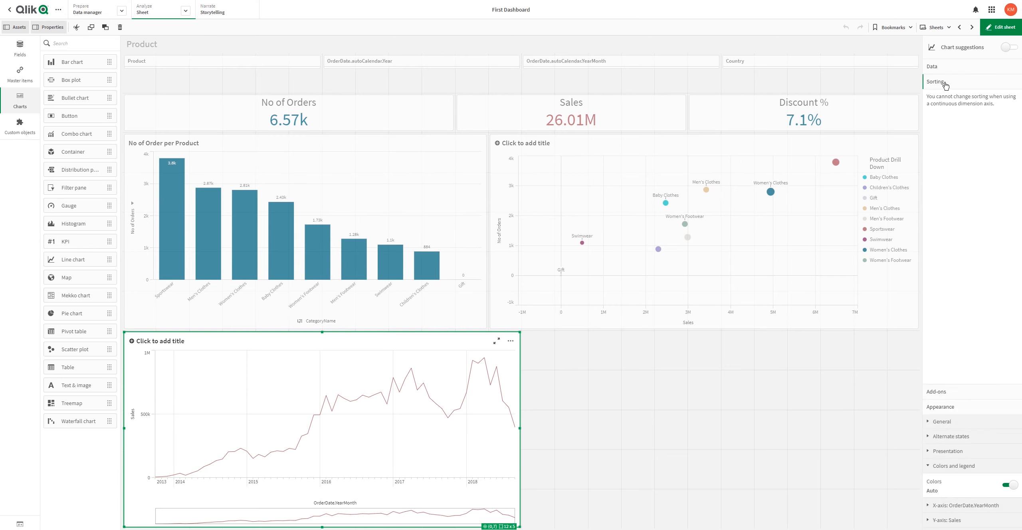
left_click(947, 71)
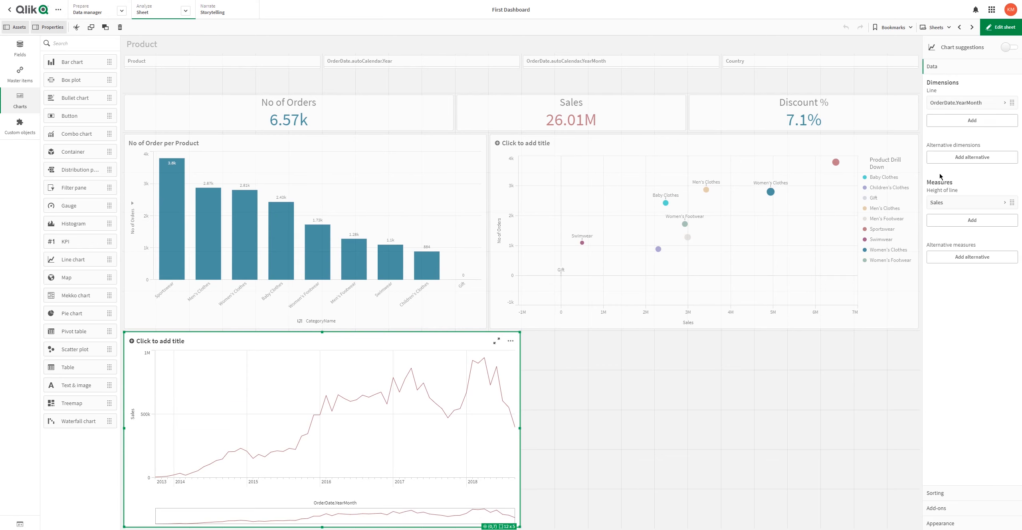
left_click(940, 523)
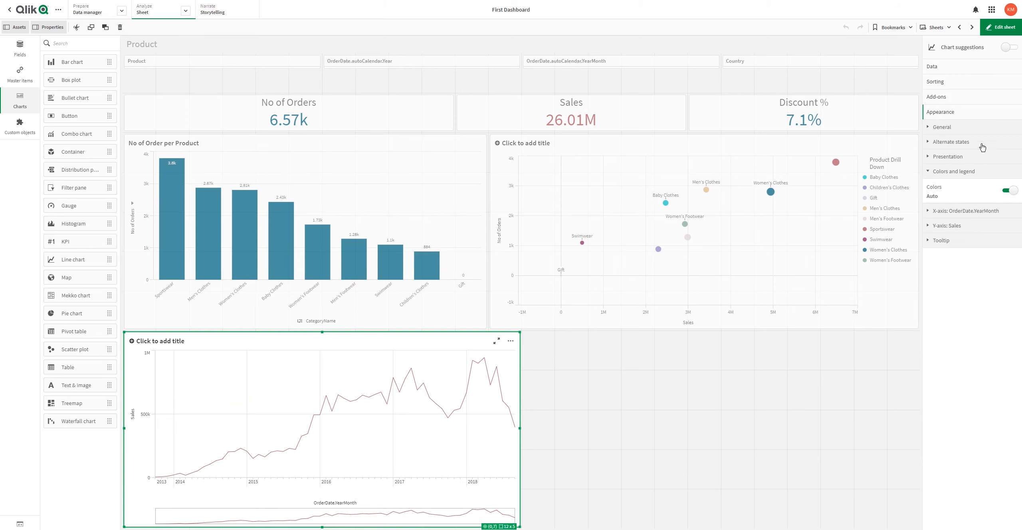
left_click(948, 157)
left_click(986, 207)
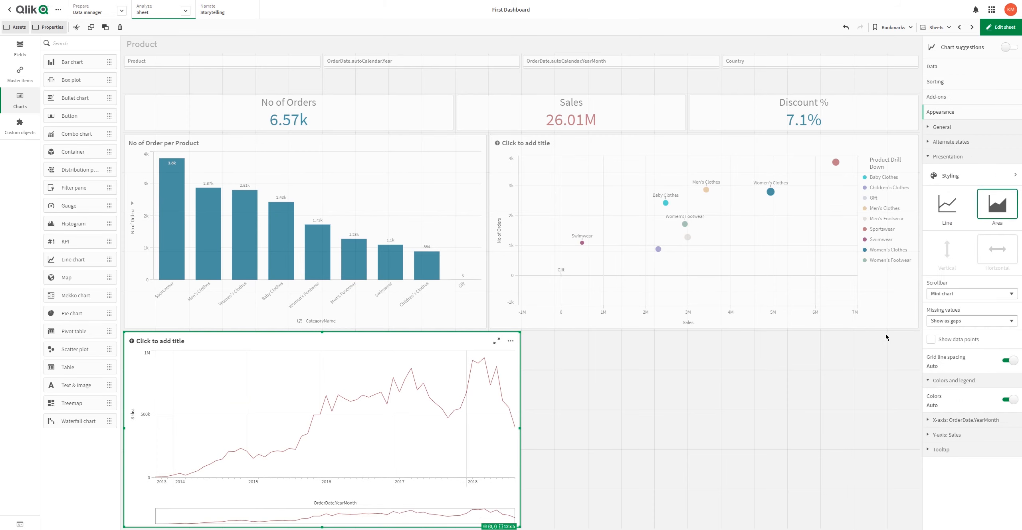
left_click(990, 33)
left_click(990, 32)
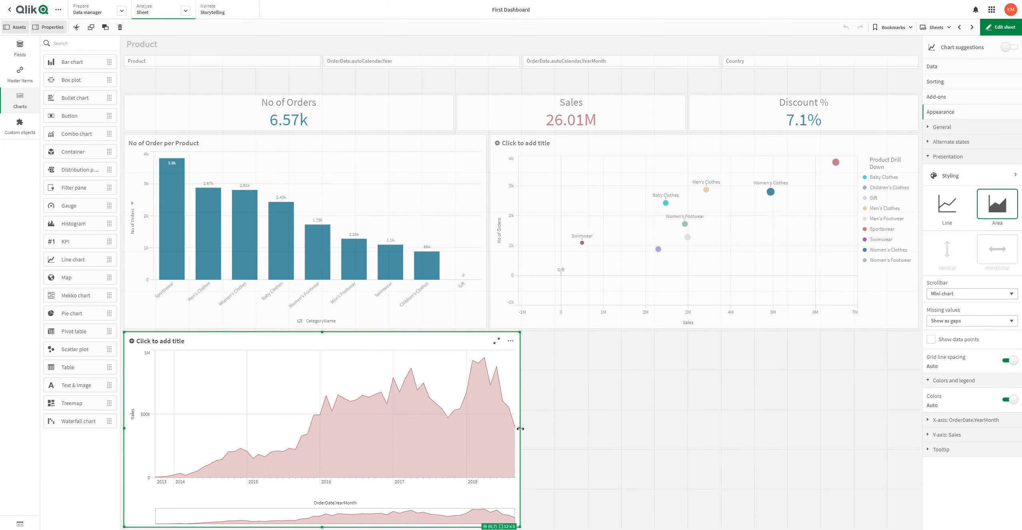
left_click_drag(519, 428, 486, 428)
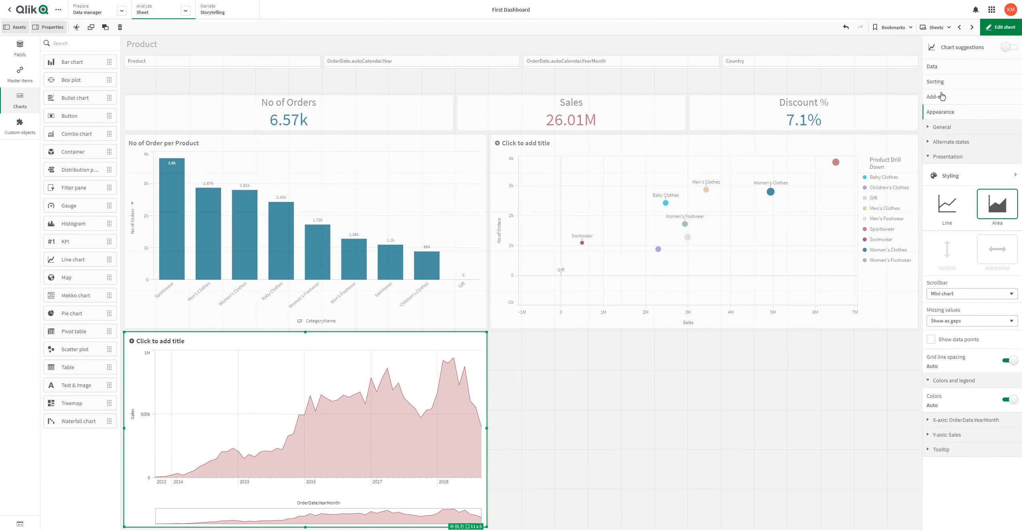
Add No of Orders as an alternative measure to the Sales area chart.
left_click(938, 68)
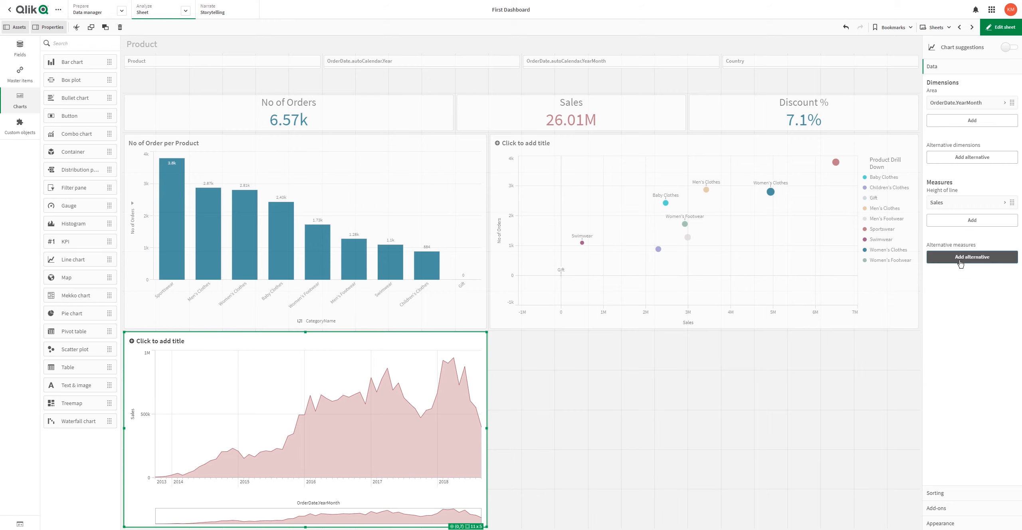
left_click(971, 256)
left_click(945, 329)
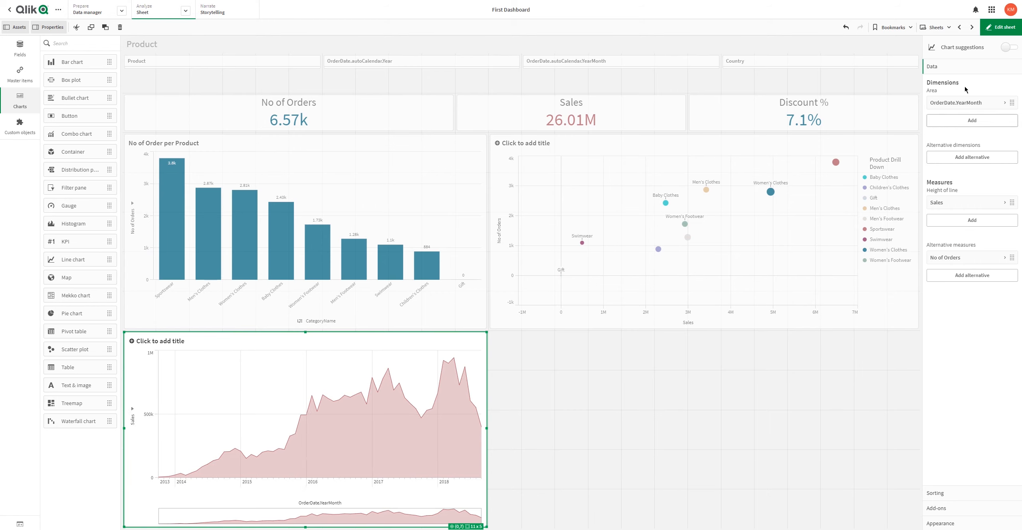
Leave edit mode and filter the Product sheet to the years 2017 and 2018 through the filter pane.
left_click(1004, 27)
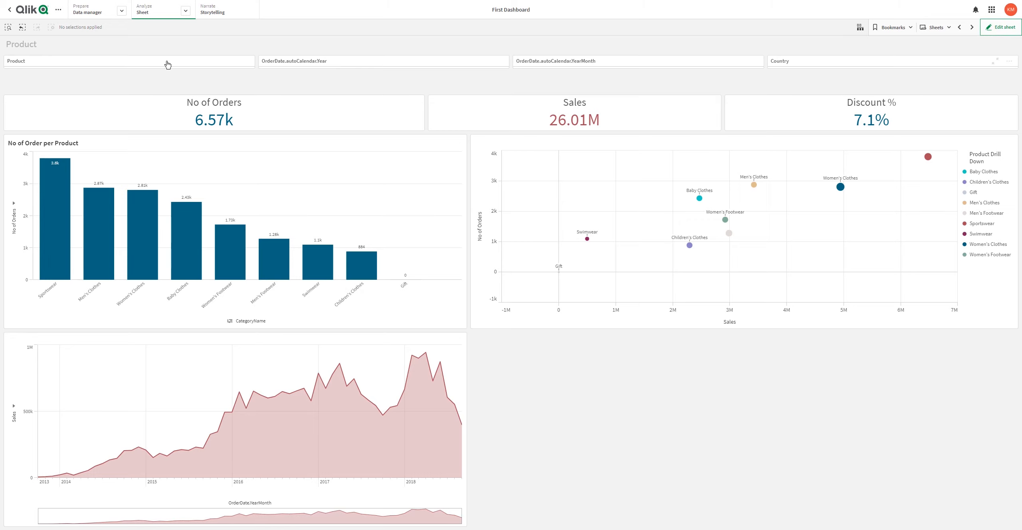
left_click(290, 65)
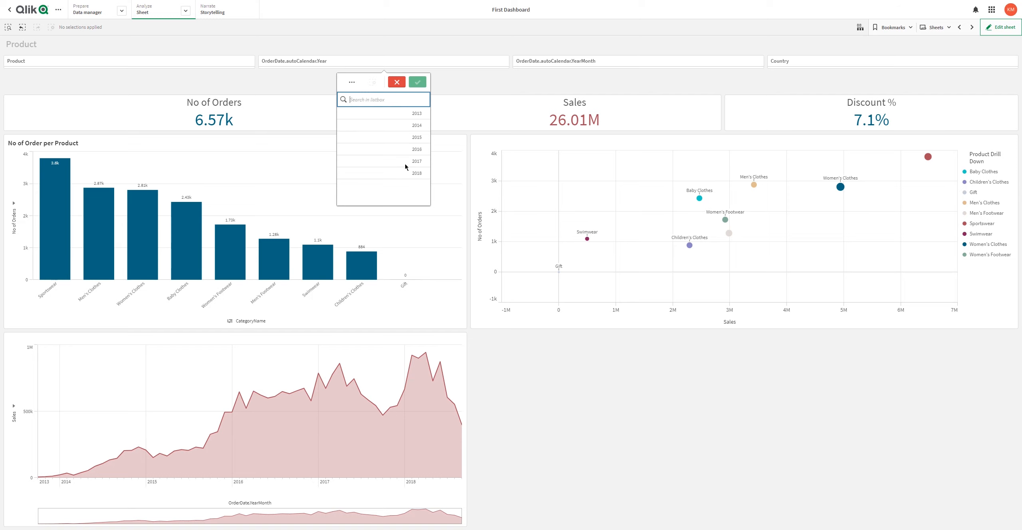
left_click_drag(405, 166, 405, 175)
left_click(417, 81)
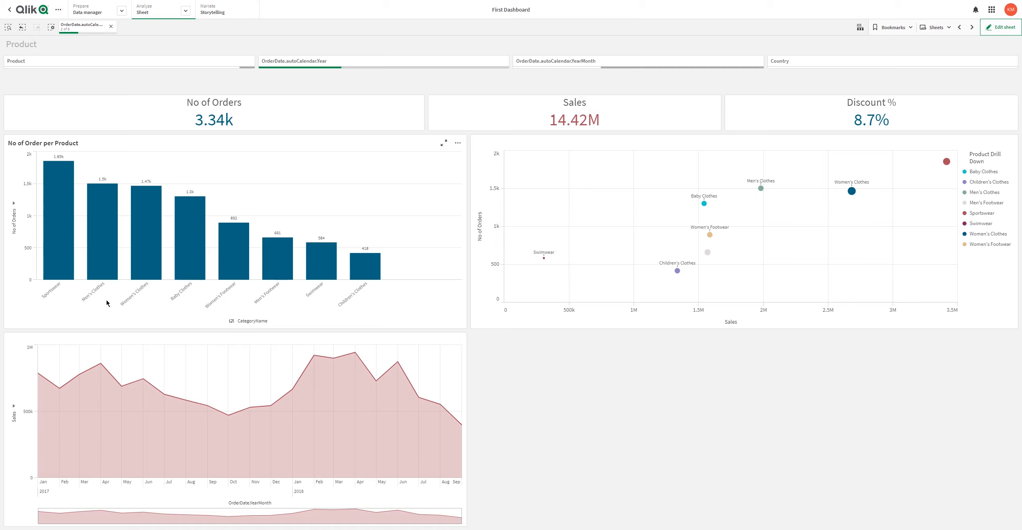
Drill into Sportswear from the bar chart to examine the other charts, and clear the category selection.
left_click(64, 260)
left_click(453, 129)
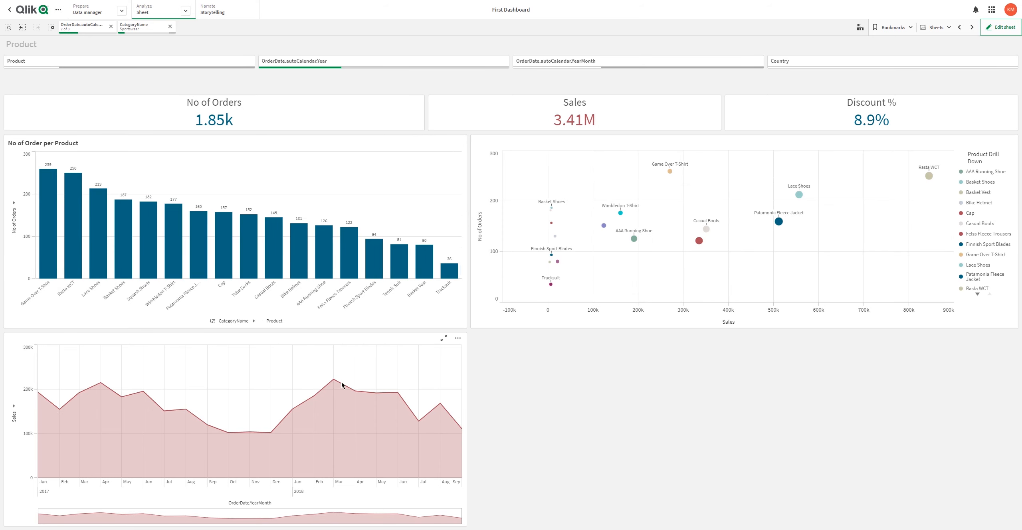
left_click(170, 26)
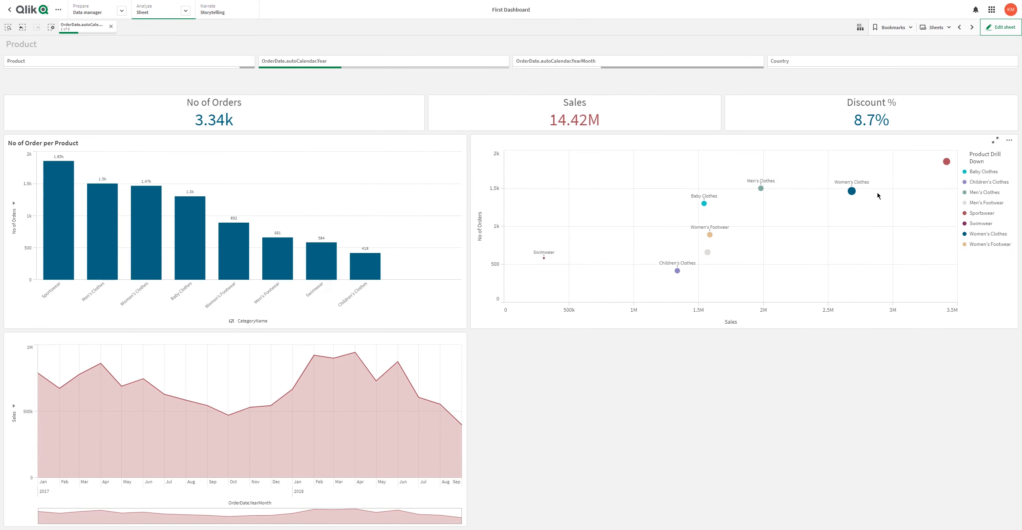
Search the Product filter for "runn", filter the sheet to Runner Shoes, and clear all selections after examining the charts.
left_click(151, 66)
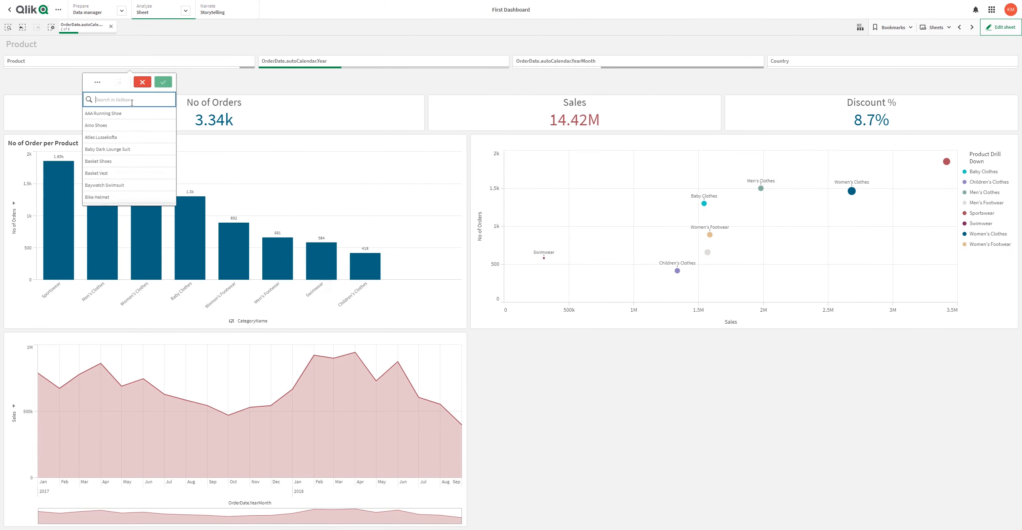
type("runn")
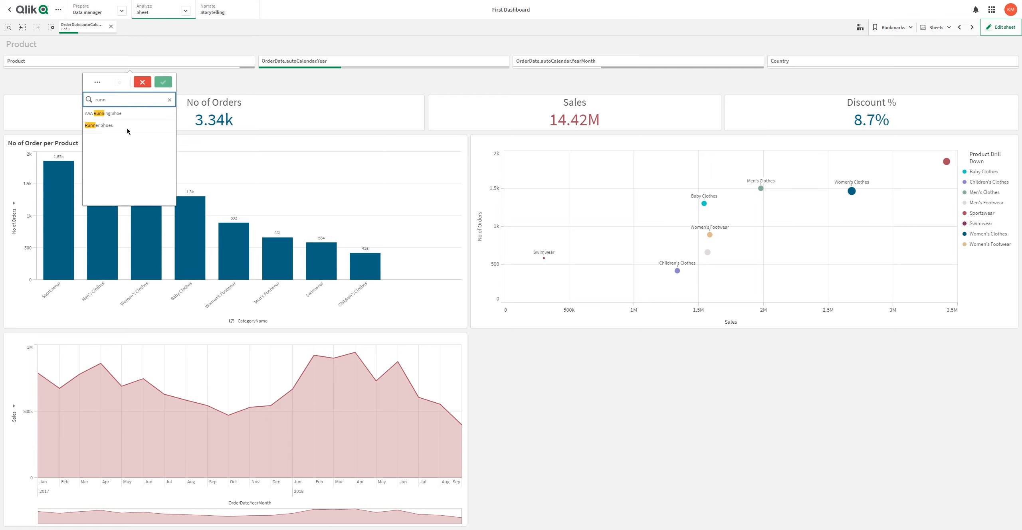
left_click(120, 126)
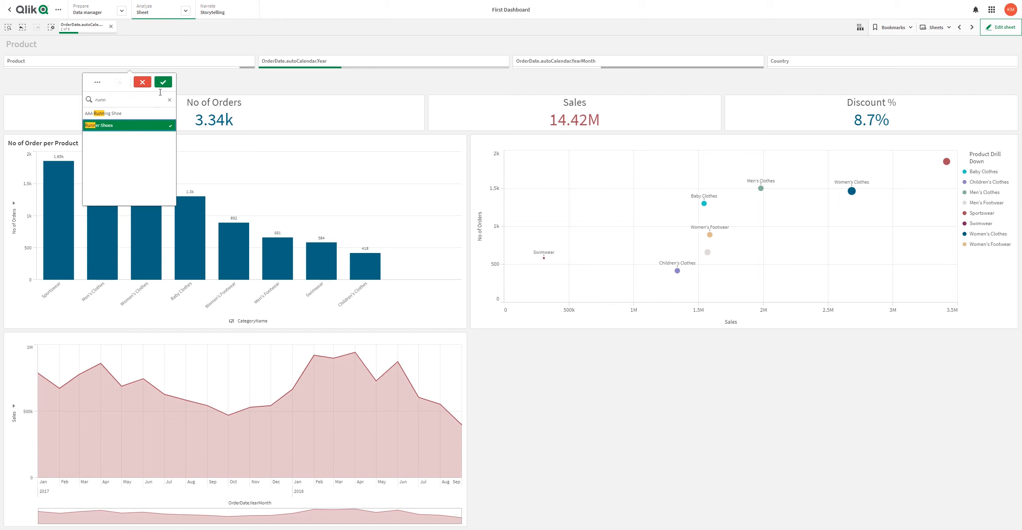
left_click(632, 430)
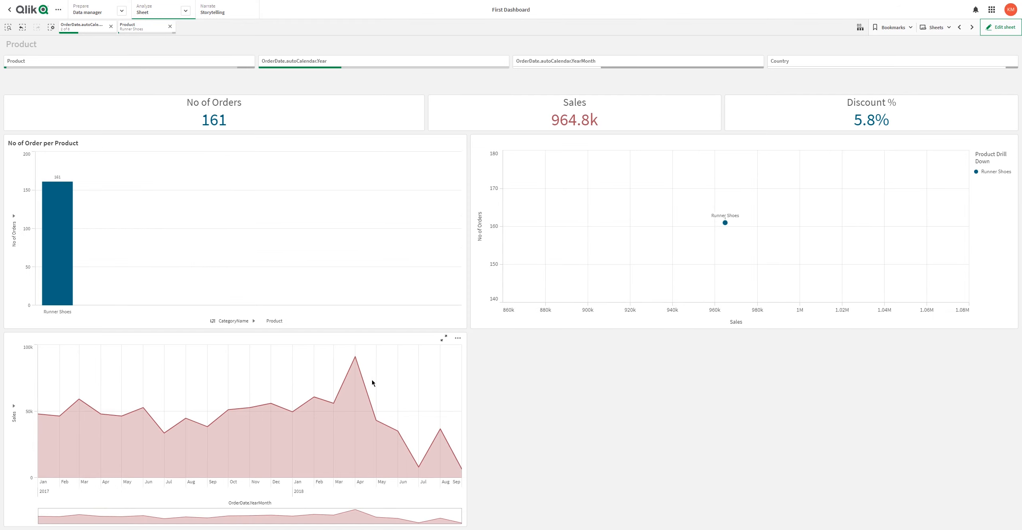
left_click(170, 26)
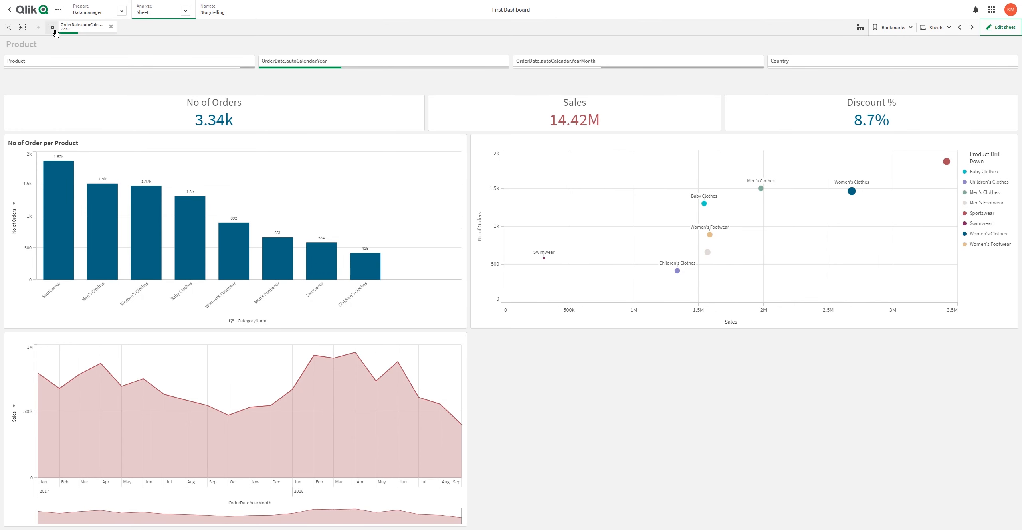
left_click(51, 28)
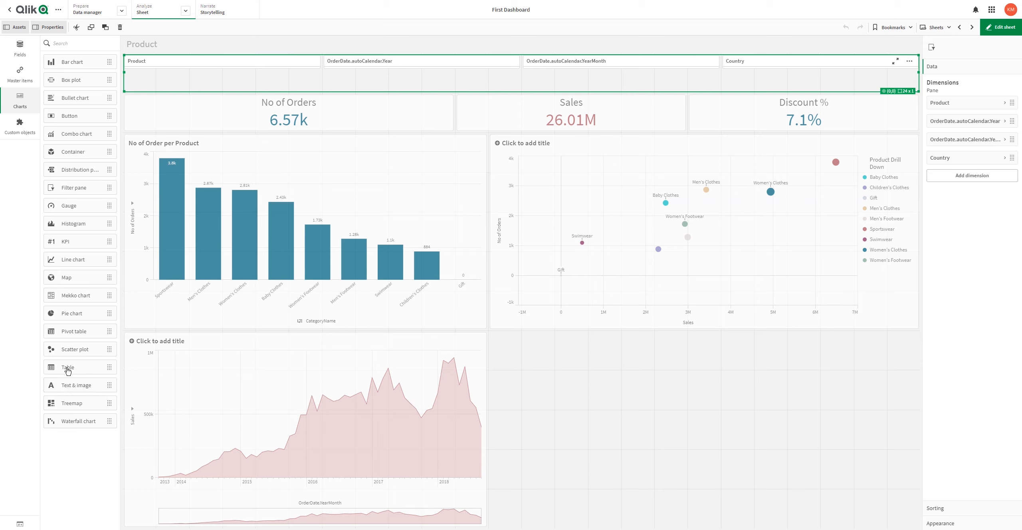
Place a pie chart in the empty area beside the Sales area chart and search for a region field as its slice dimension.
left_click_drag(69, 313, 762, 437)
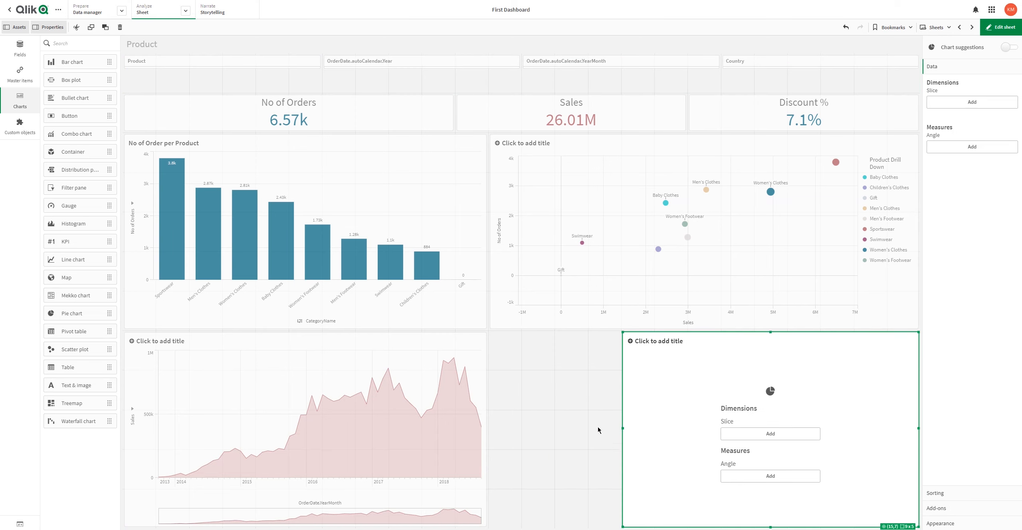
left_click(708, 435)
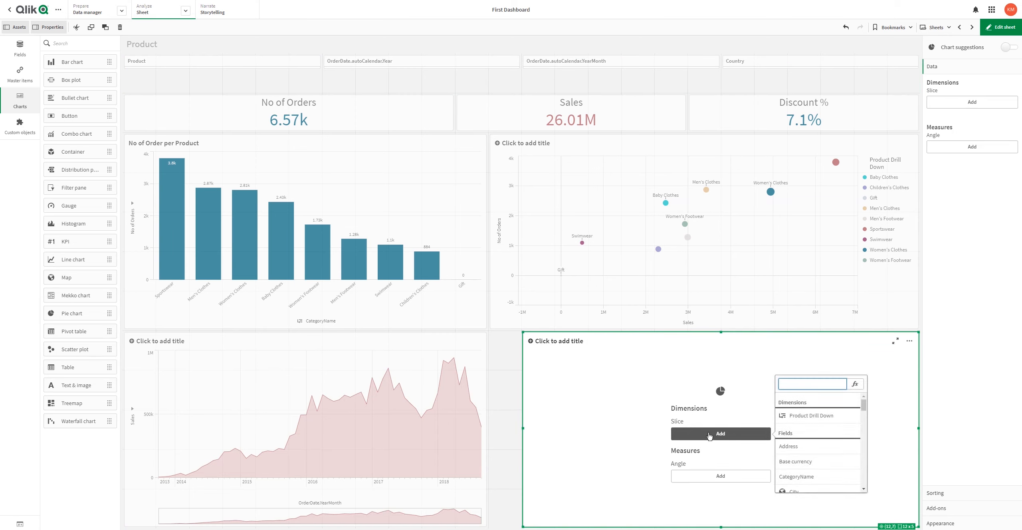
type("regio")
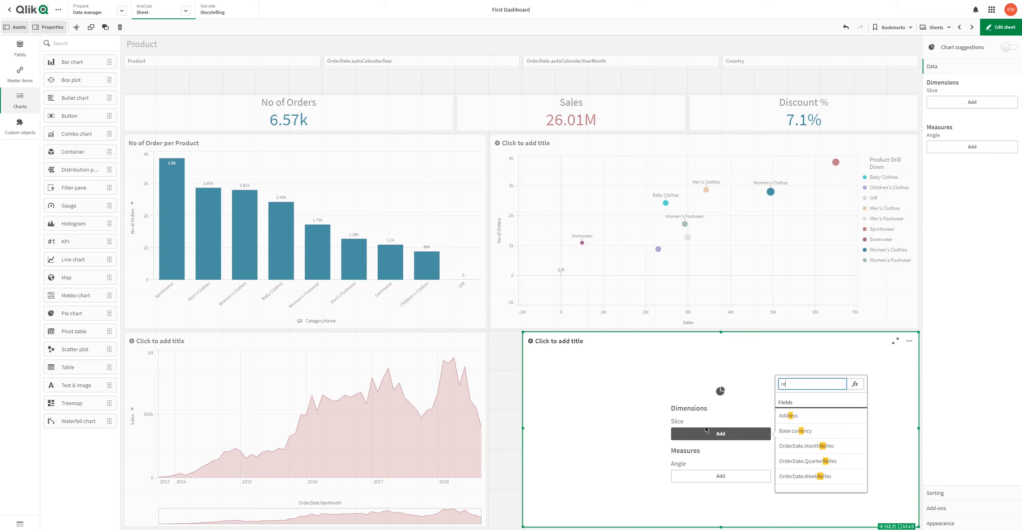
key("BackSpace")
key("BackSpace")
key("BackSpace")
key("BackSpace")
key("BackSpace")
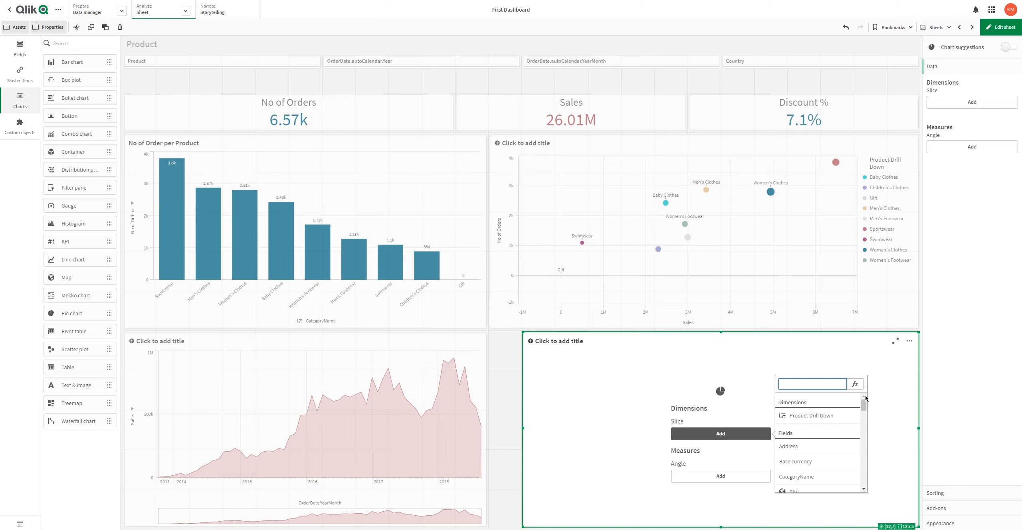
Set the pie chart's slice dimension to an expression using the Division field from the customers table, without aggregation.
left_click(855, 384)
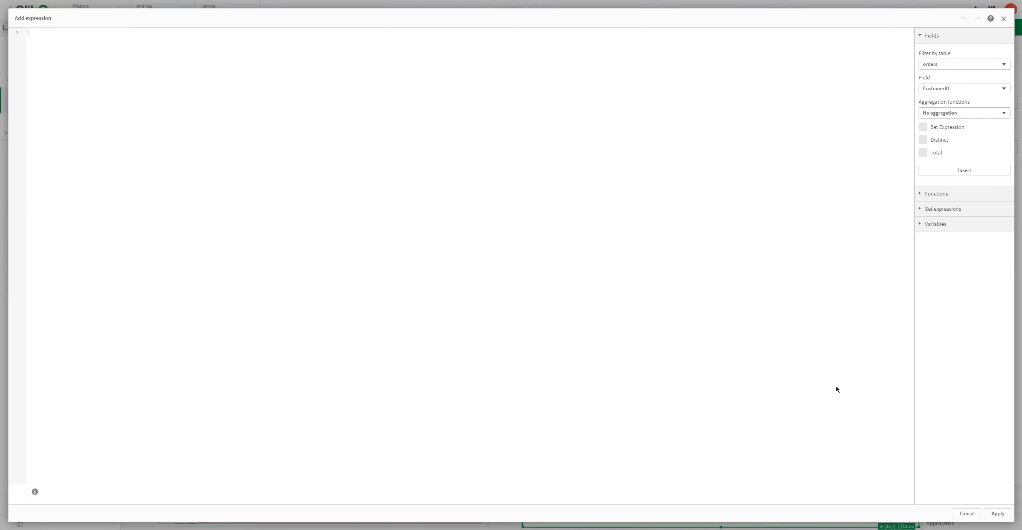
left_click(950, 67)
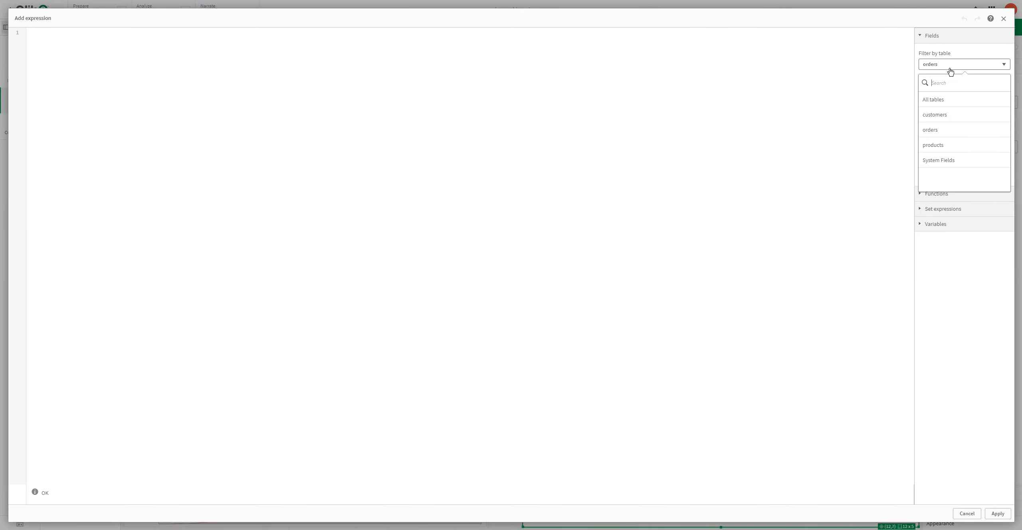
left_click(934, 116)
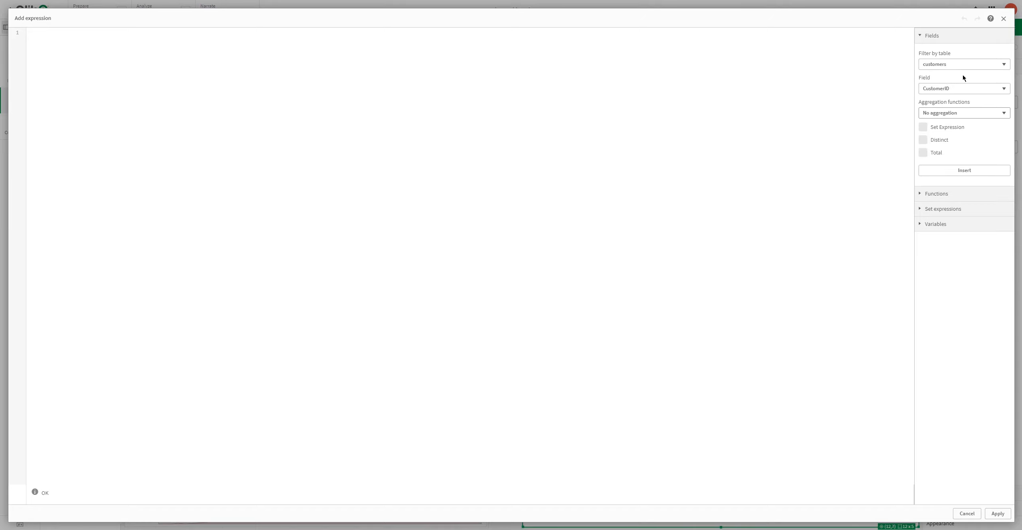
left_click(959, 91)
scroll(960, 150, "down", 5)
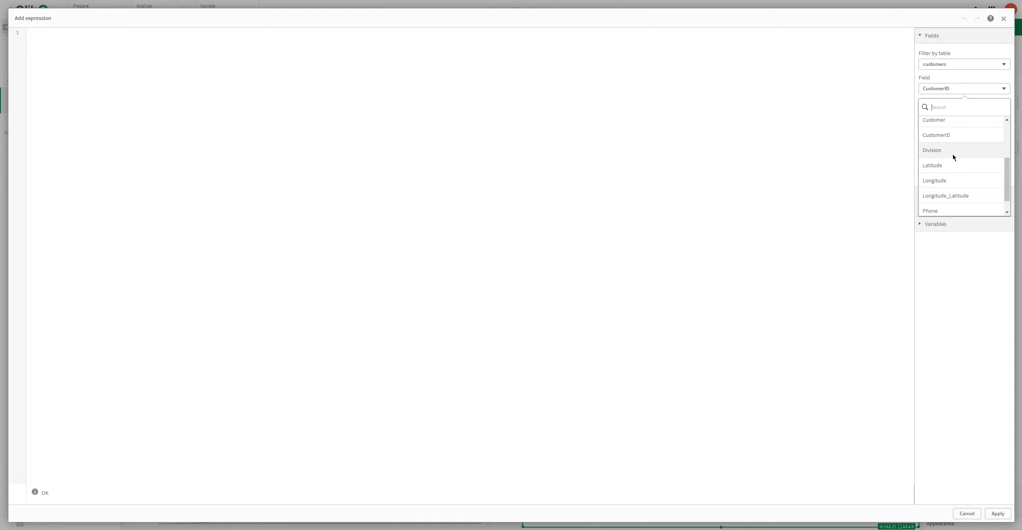
scroll(953, 157, "down", 1)
scroll(950, 165, "up", 3)
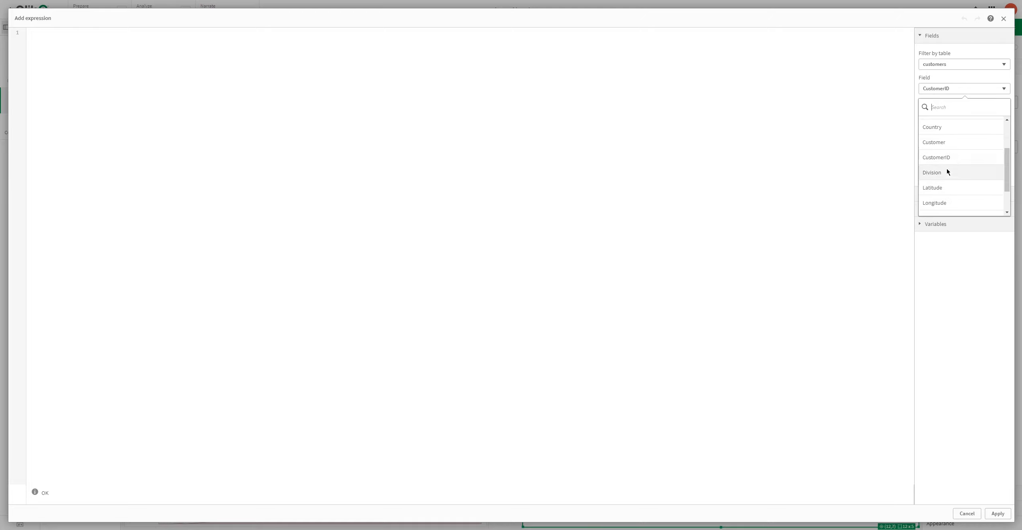
left_click(946, 172)
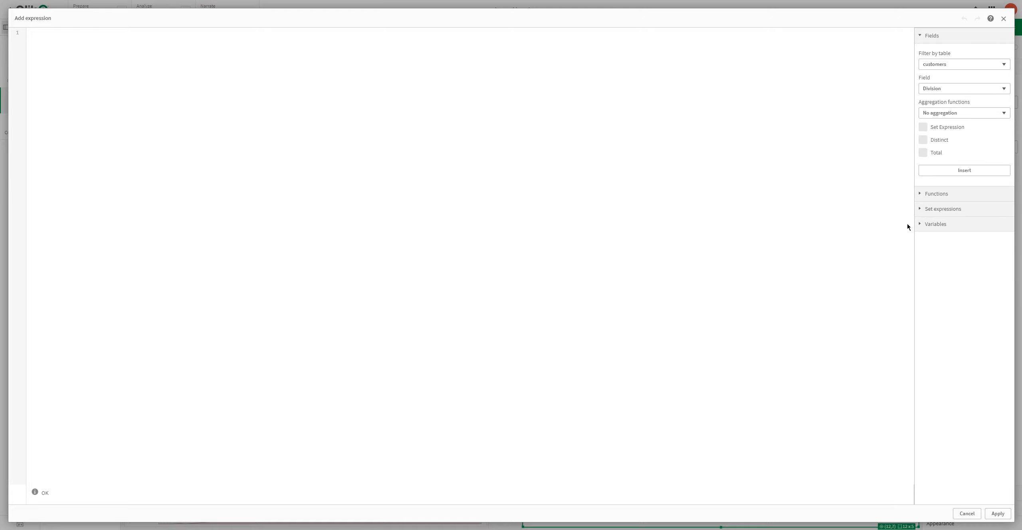
left_click(932, 174)
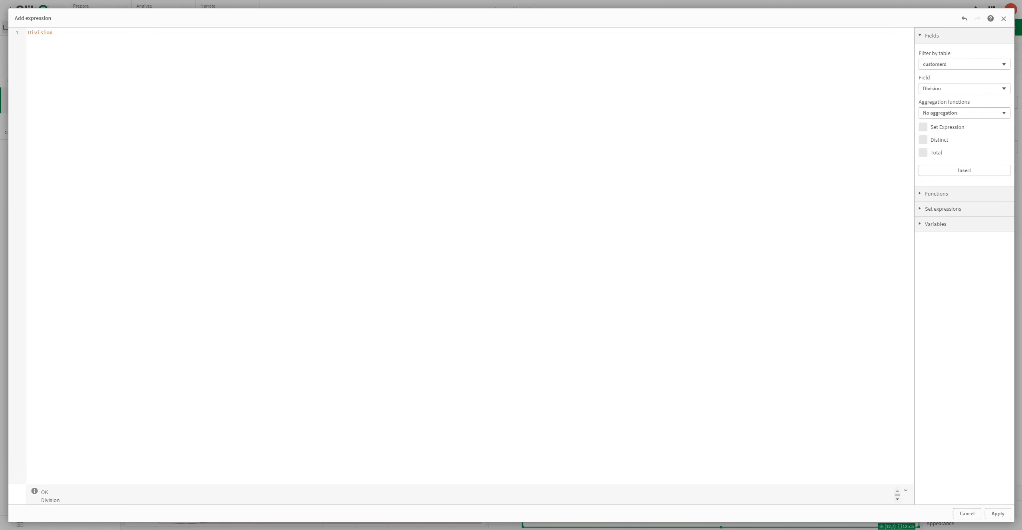
left_click(997, 513)
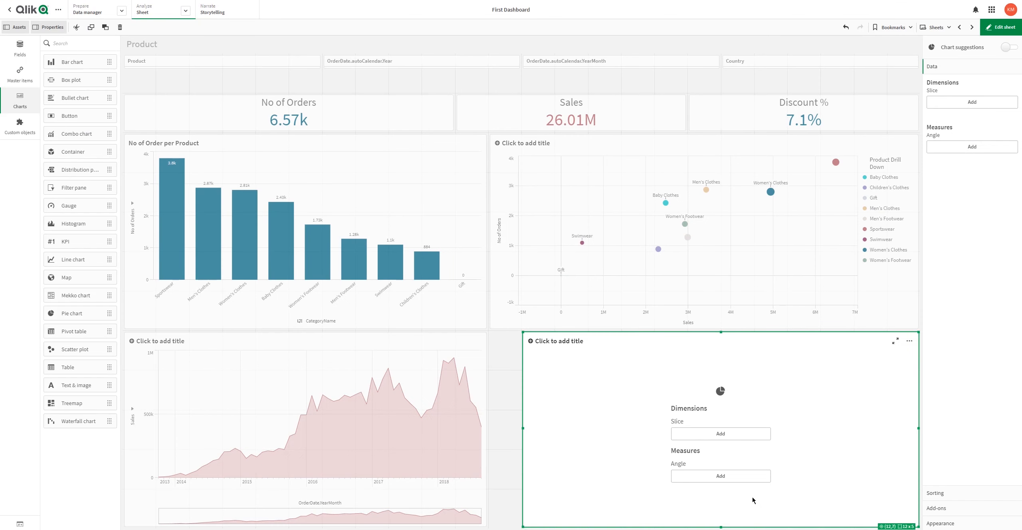
Add No of Orders as the pie chart's angle measure.
left_click(727, 480)
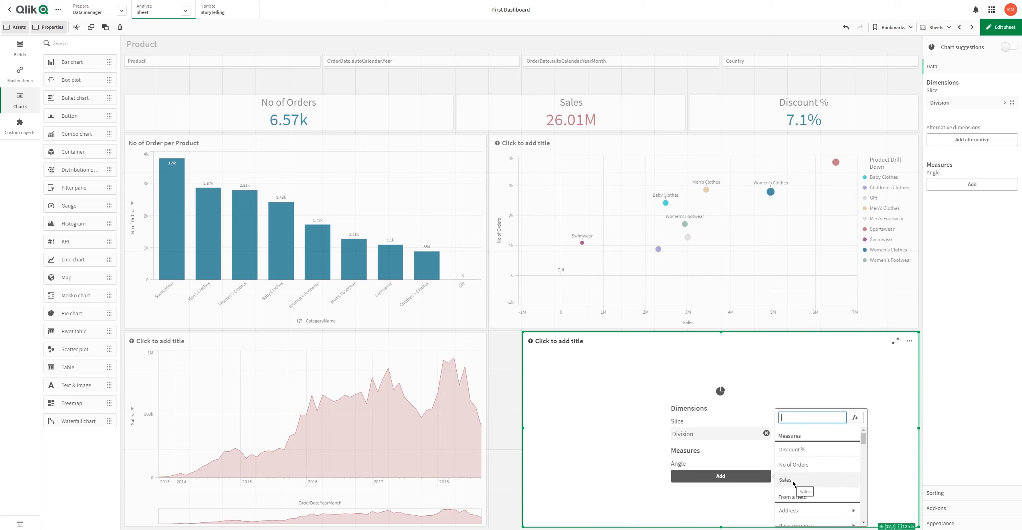
left_click(797, 470)
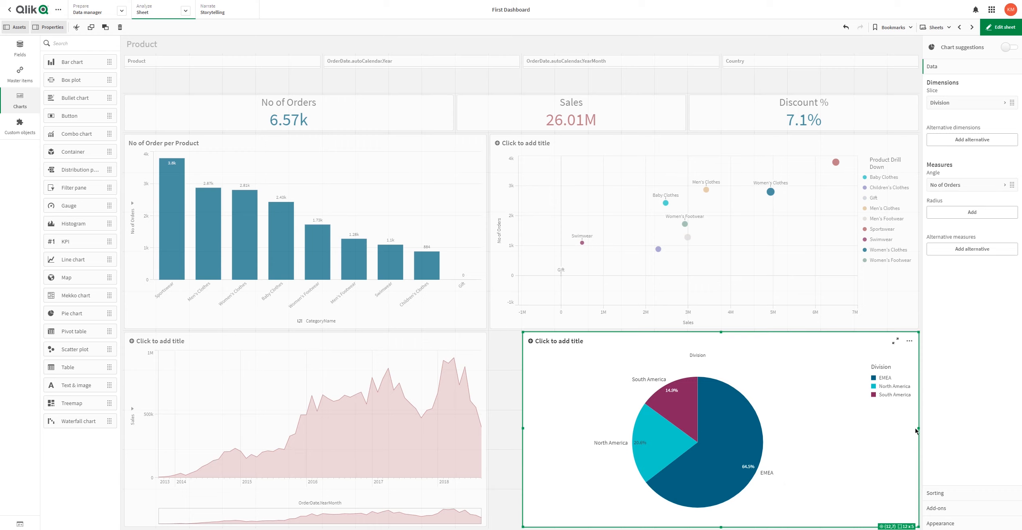
left_click_drag(918, 429, 893, 439)
Start a new drill-down master dimension and add the Country and City fields to it.
left_click(18, 74)
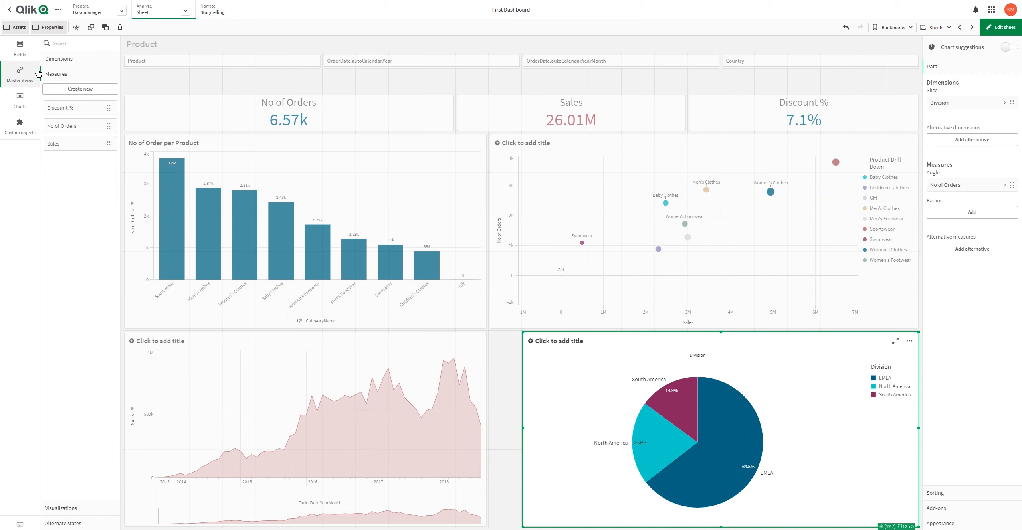
left_click(65, 60)
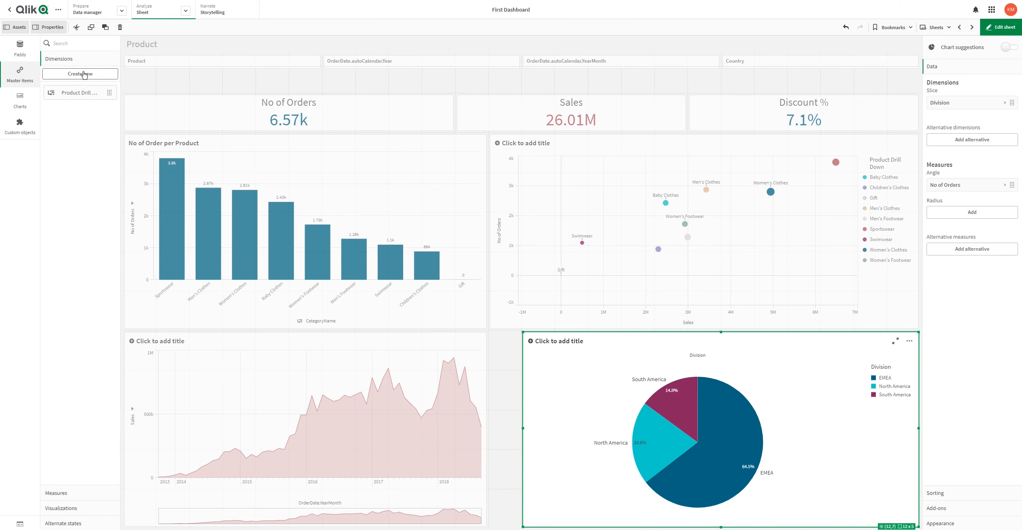
left_click(84, 75)
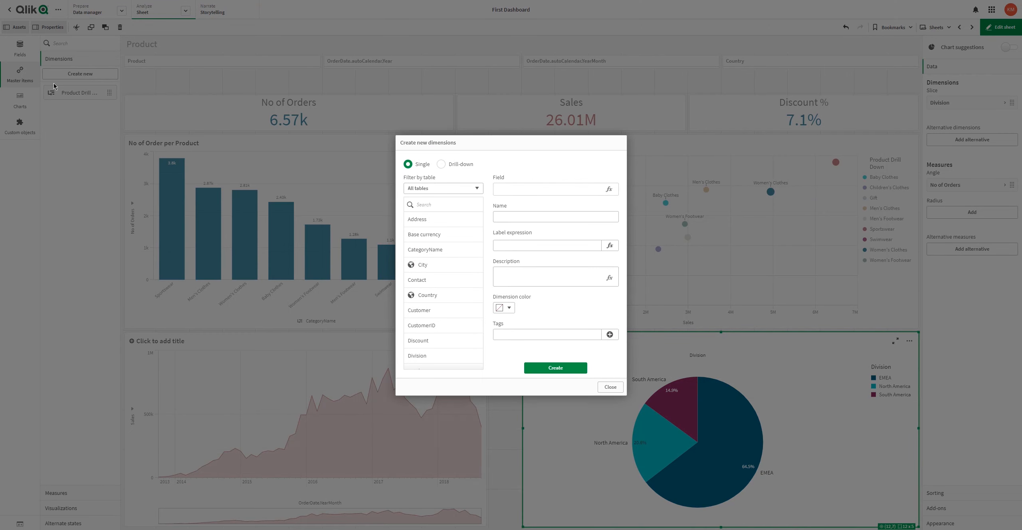
left_click(440, 164)
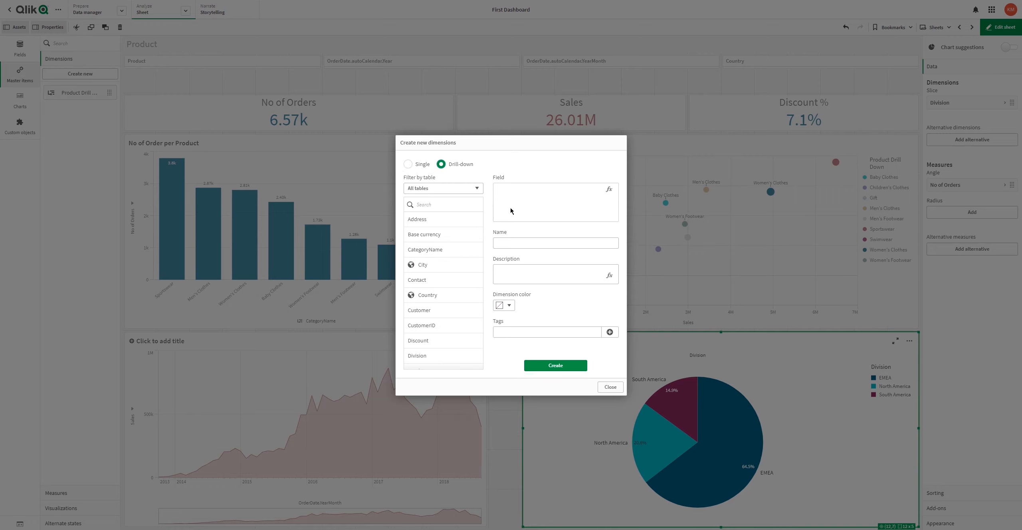
left_click(421, 204)
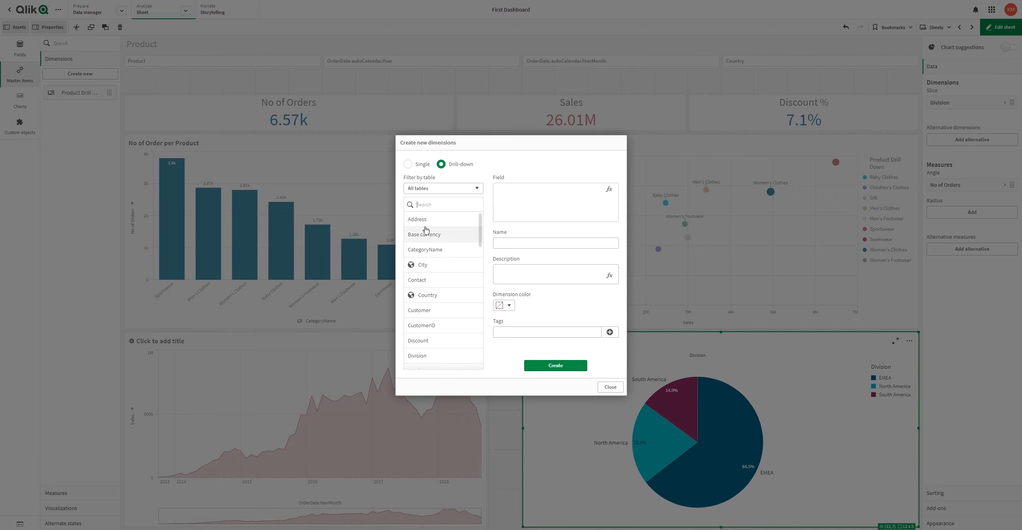
type("cou")
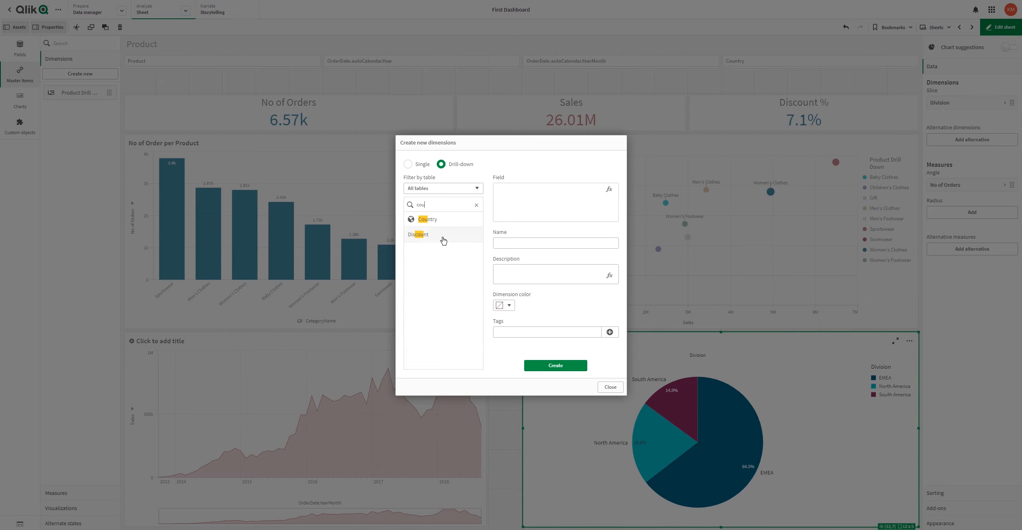
left_click(445, 221)
left_click_drag(443, 205, 404, 210)
type("city")
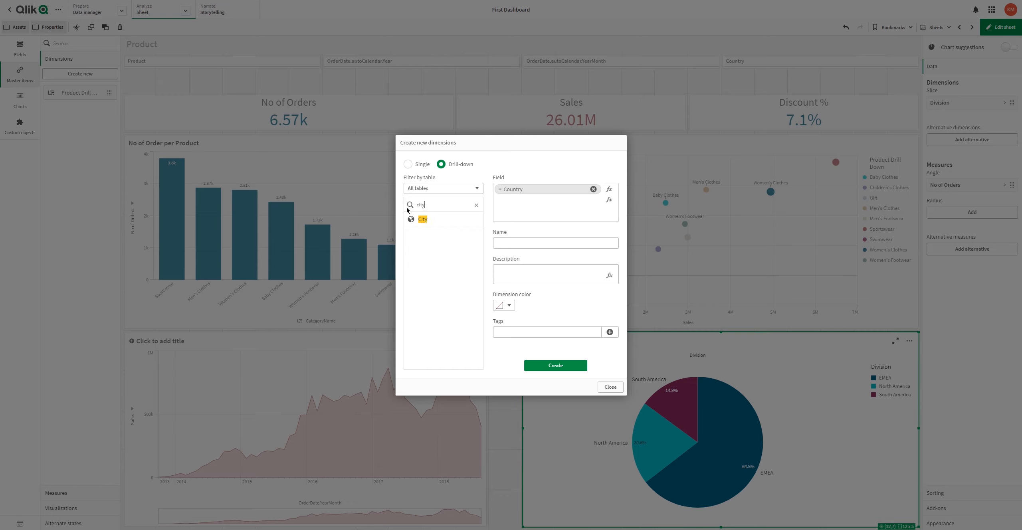
left_click(435, 219)
Add the Division field to the drill-down dimension and move it above Country as the first level.
double_click(418, 206)
type("div")
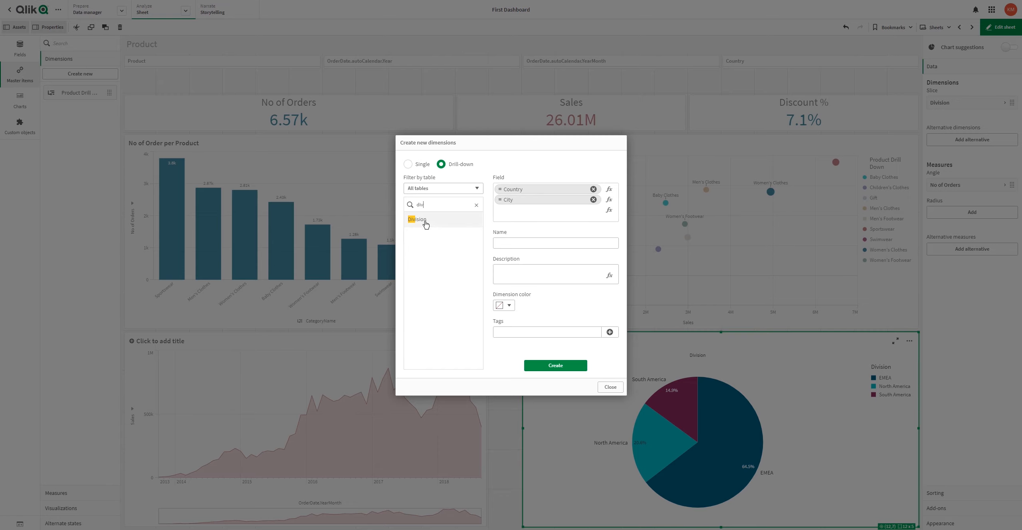
left_click(425, 220)
scroll(529, 213, "up", 1)
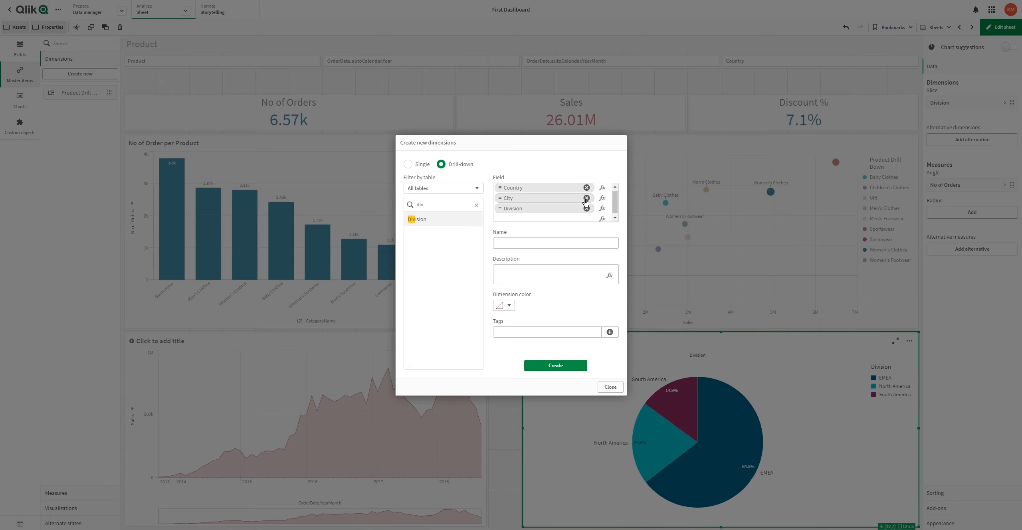
left_click_drag(498, 212, 497, 190)
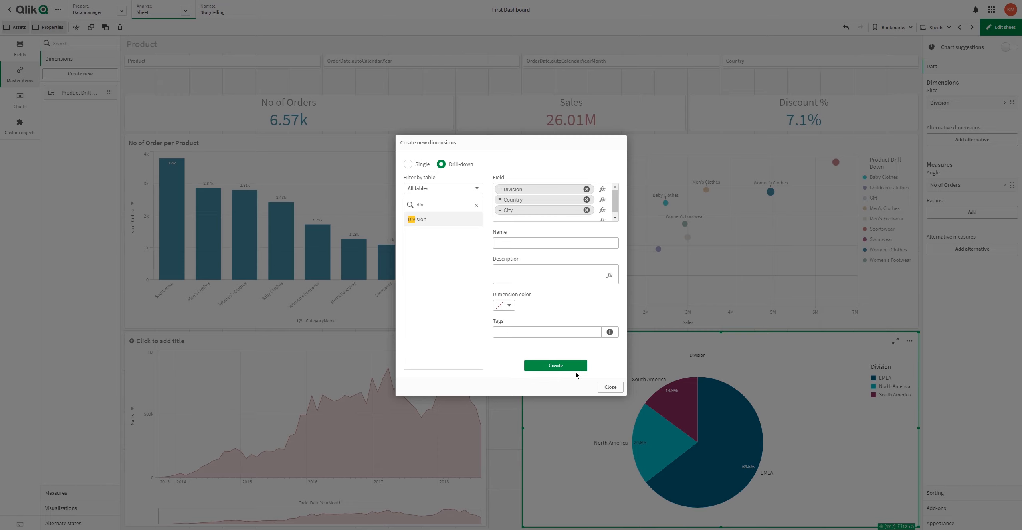
Name the drill-down dimension "Region Drill down" and create it as a master item.
left_click(531, 242)
type("Region Drill down")
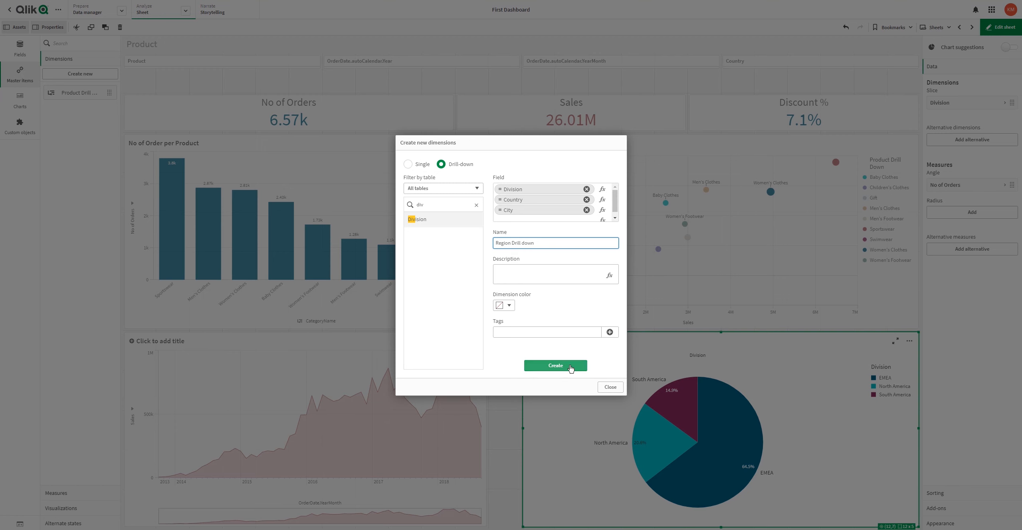
left_click(570, 366)
left_click(610, 387)
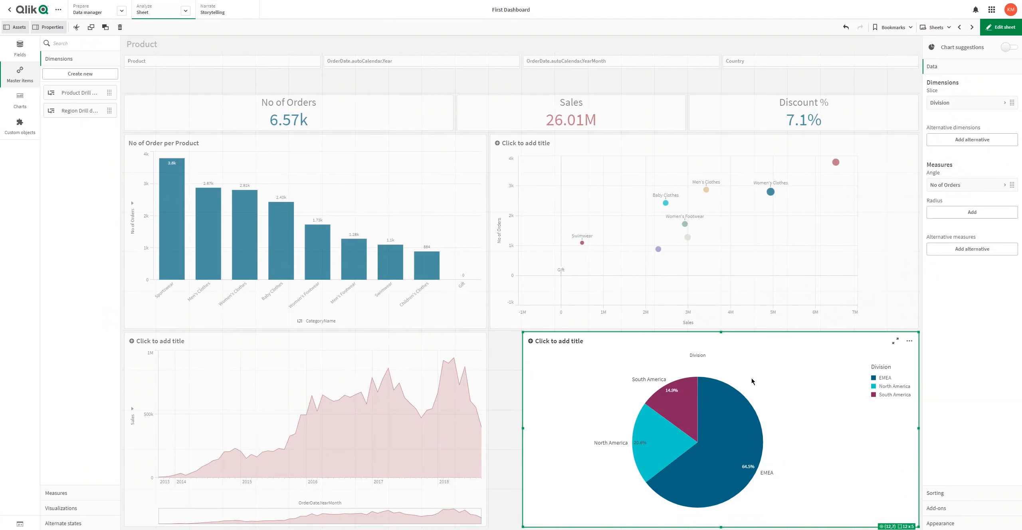
Replace the pie chart's Division slice dimension with the Region Drill down master dimension.
left_click(958, 103)
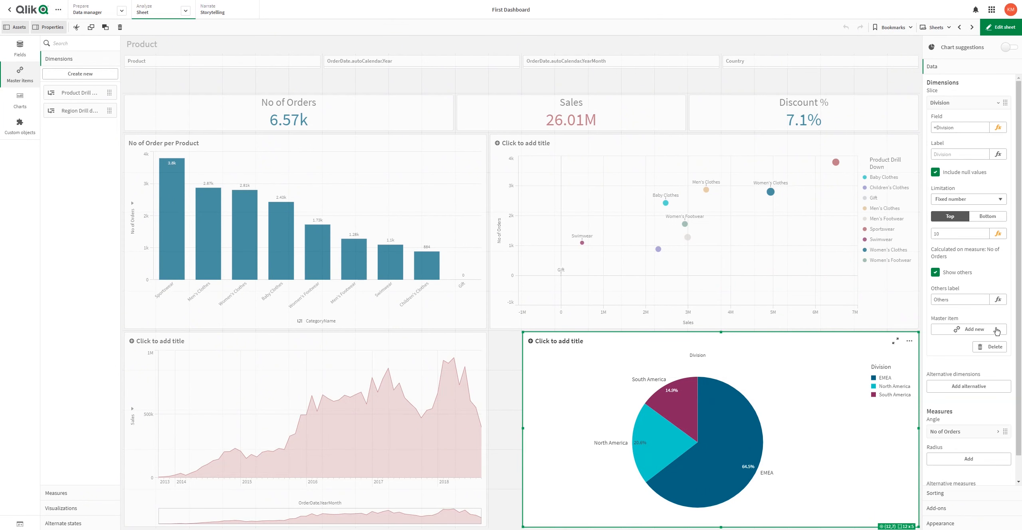
left_click(996, 347)
left_click(972, 103)
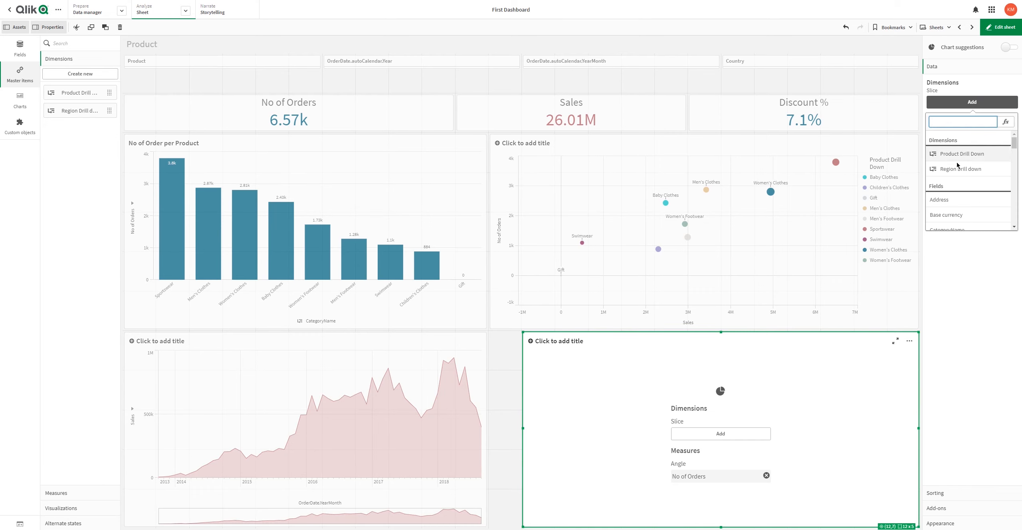
left_click(955, 171)
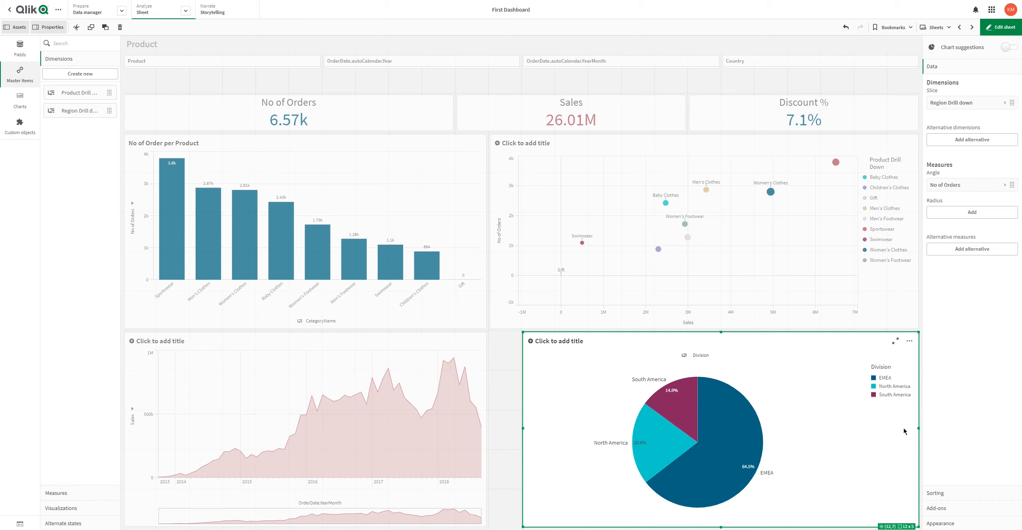
Resize the pie chart so it starts directly beside the area chart and spans 6 grid columns.
left_click_drag(918, 428, 647, 427)
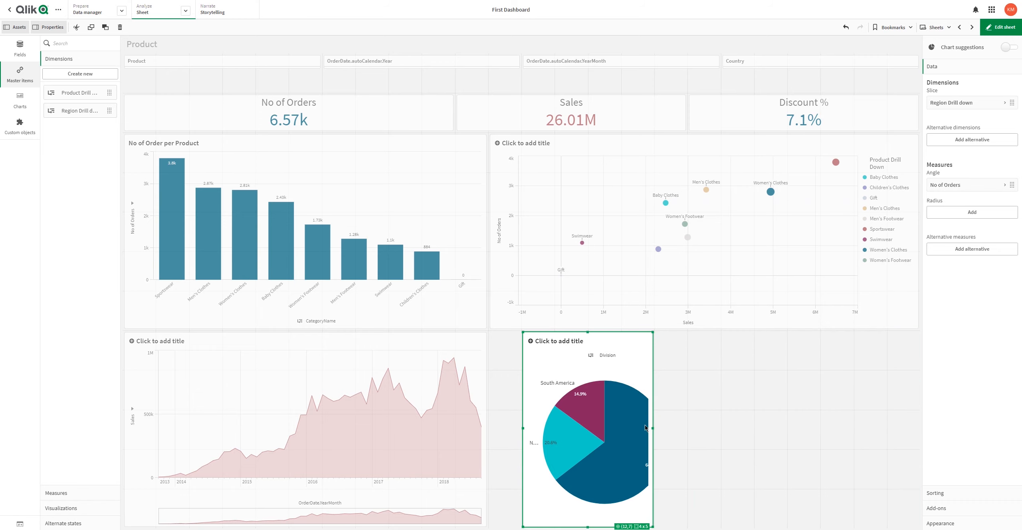
left_click_drag(522, 428, 486, 425)
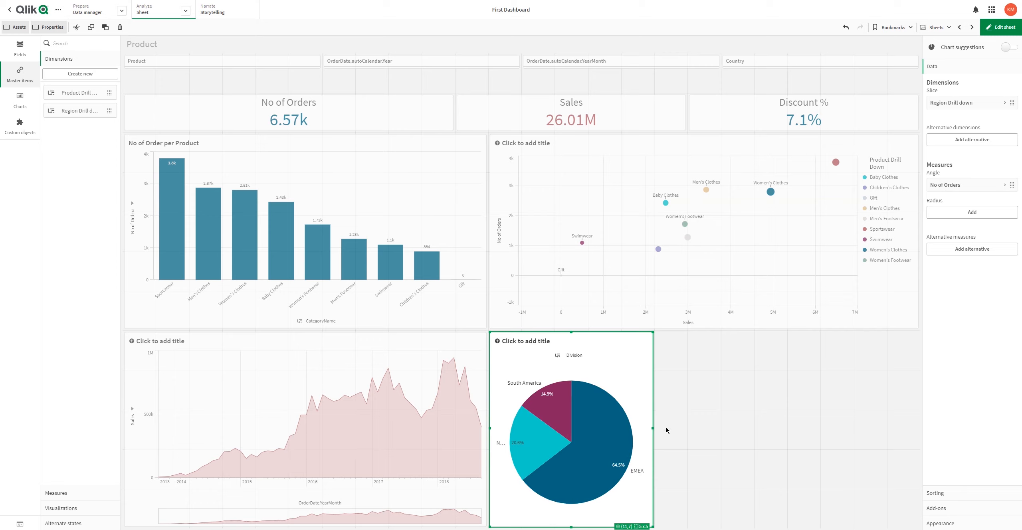
left_click_drag(669, 430, 669, 431)
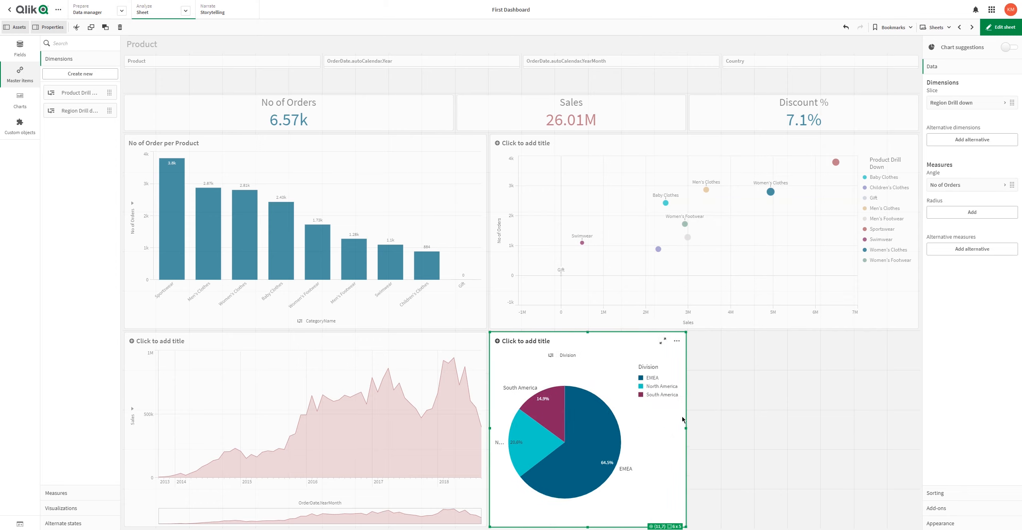
Leave edit mode and drill through the bar chart into Sportswear and its Rasta WCT product to filter the sheet.
left_click(1000, 27)
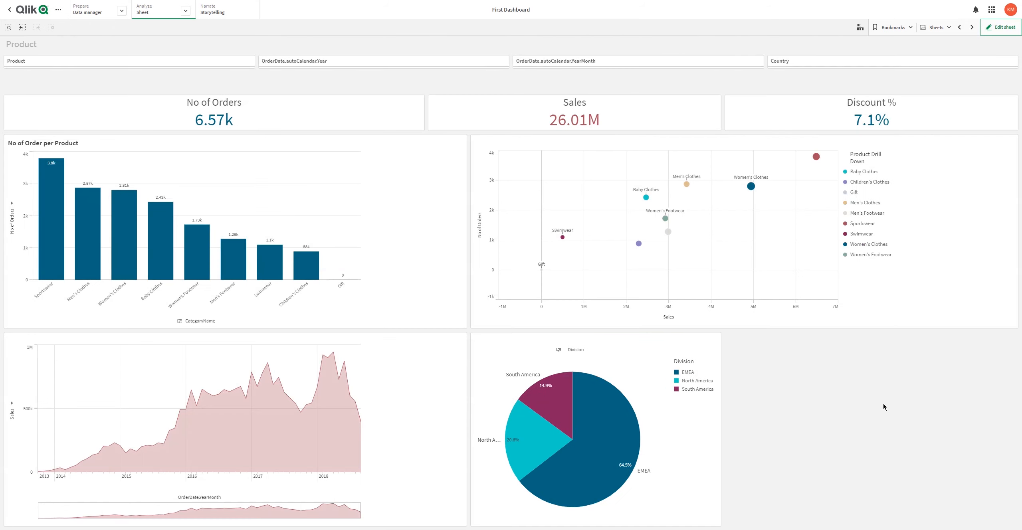
left_click(63, 255)
left_click(454, 127)
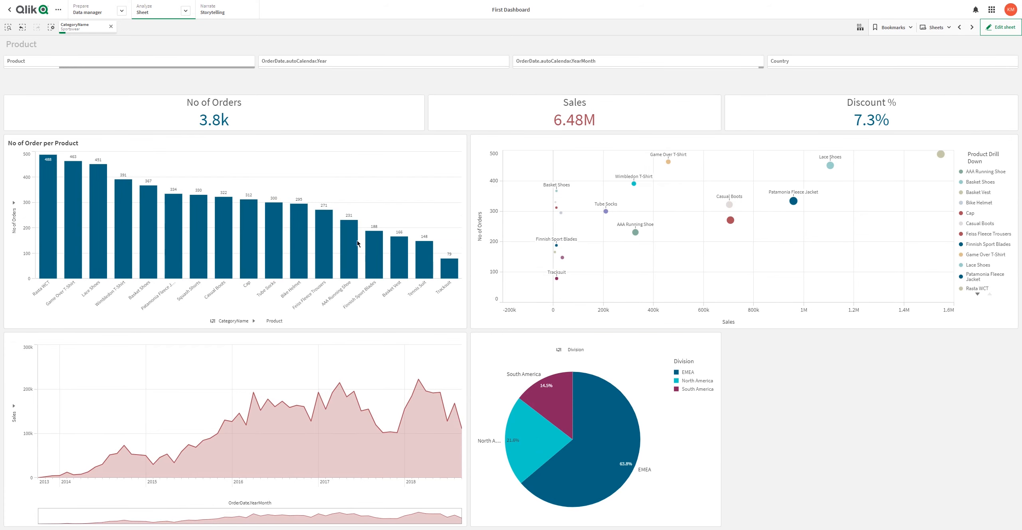
left_click(48, 245)
left_click(455, 127)
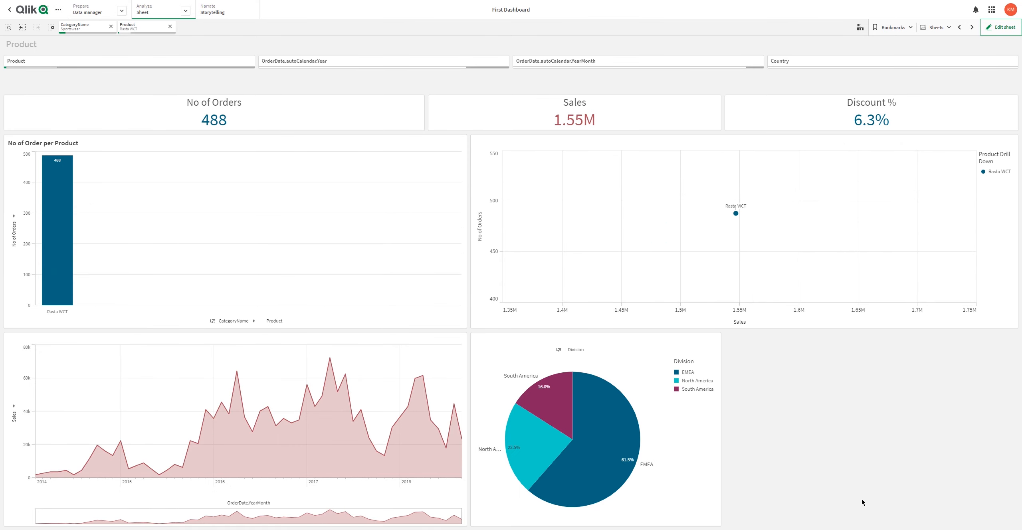
Drill the pie chart into EMEA to inspect its country slices and clear all selections.
mouse_move(627, 469)
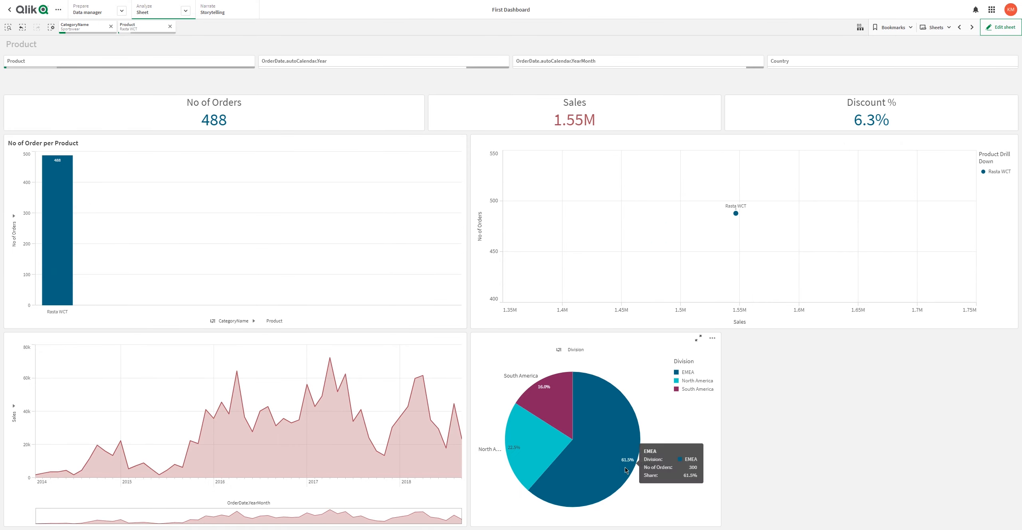
left_click(619, 427)
left_click(705, 324)
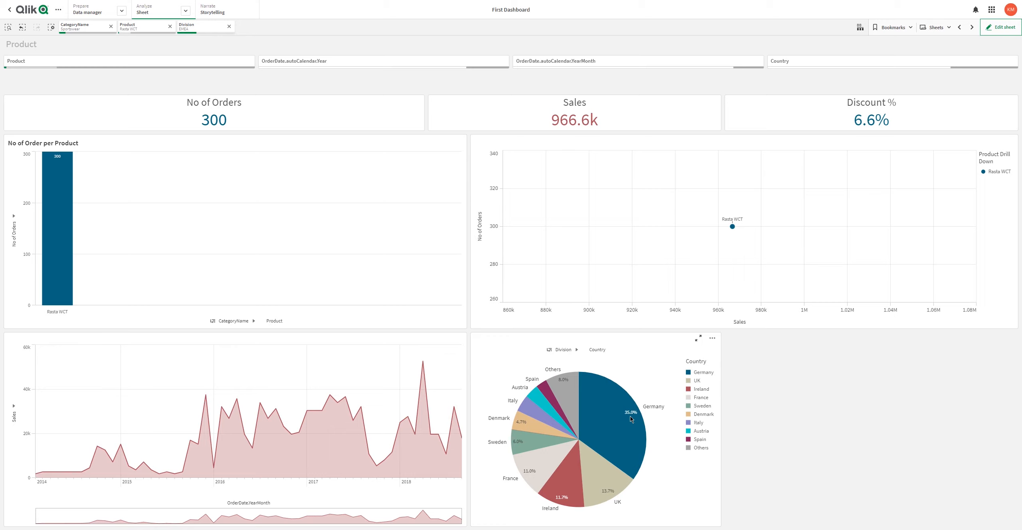
mouse_move(630, 416)
left_click_drag(601, 478, 529, 424)
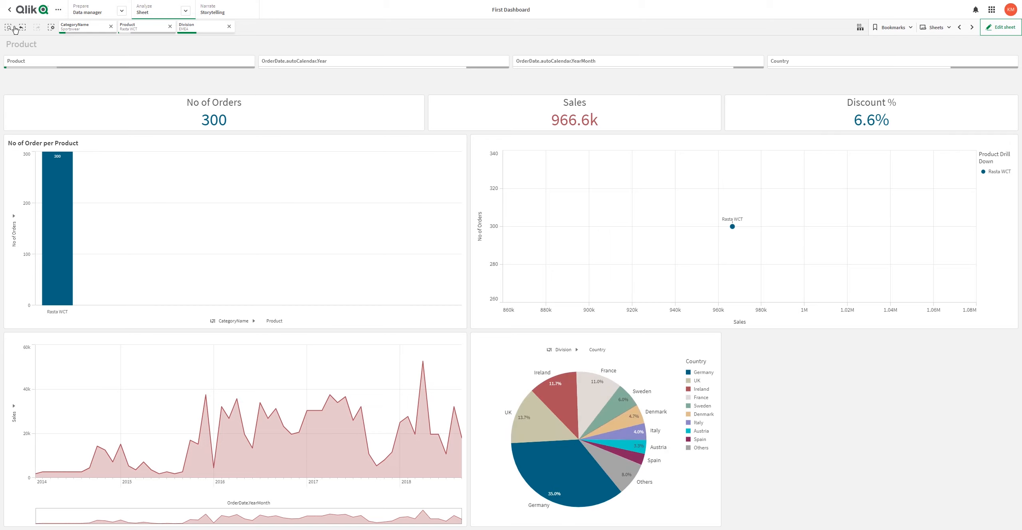
key("ctrl+shift+d")
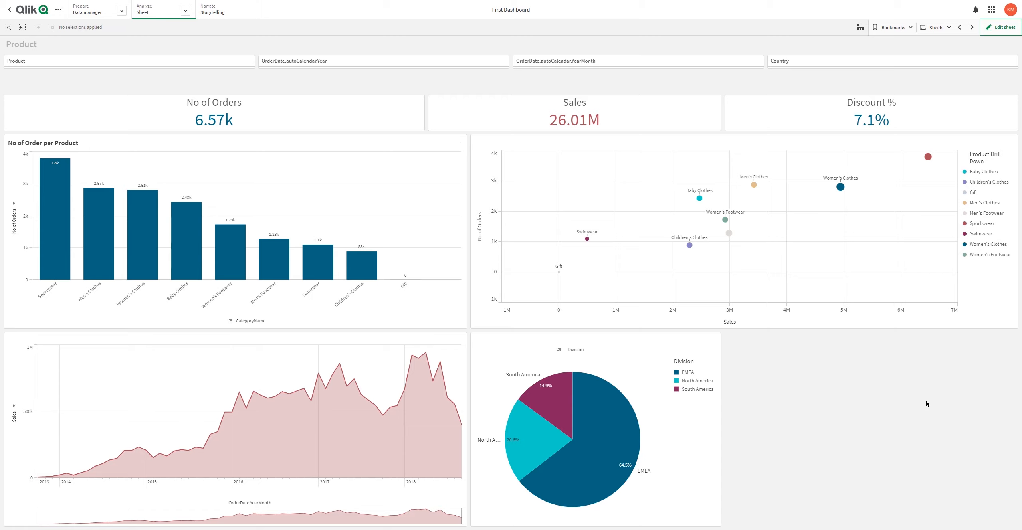
In edit mode, add a combo chart in the empty space beside the pie chart with Customer as dimension and Sales as bar measure.
left_click(994, 29)
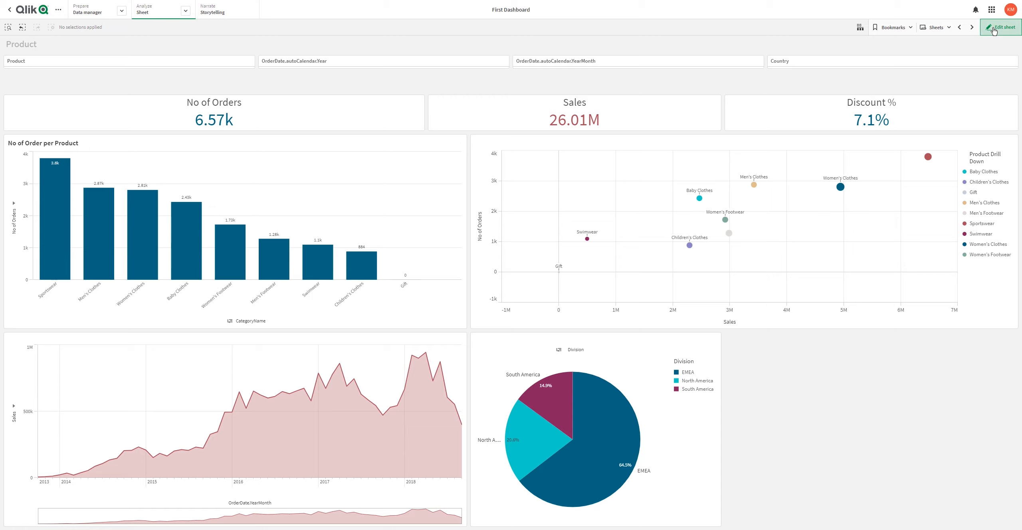
left_click_drag(56, 135, 737, 411)
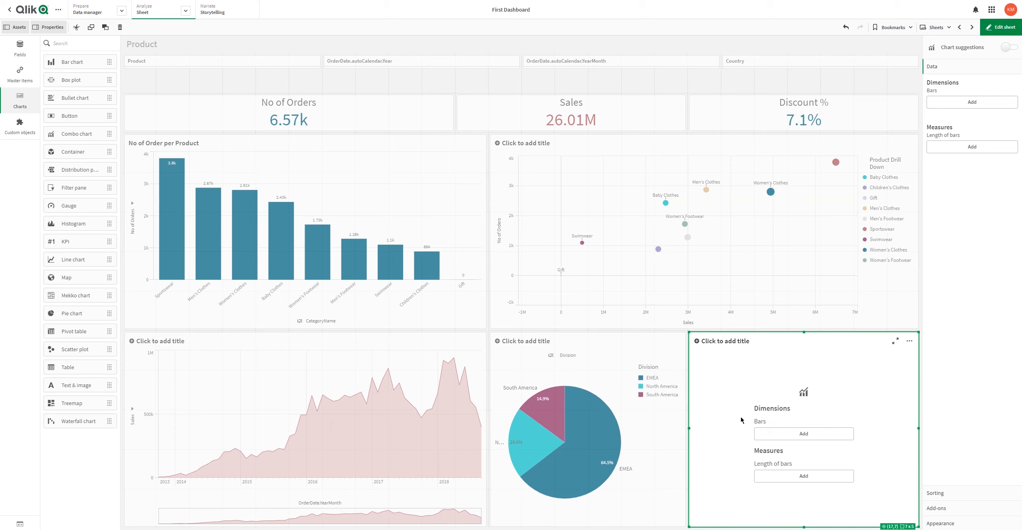
left_click(782, 438)
type("cus")
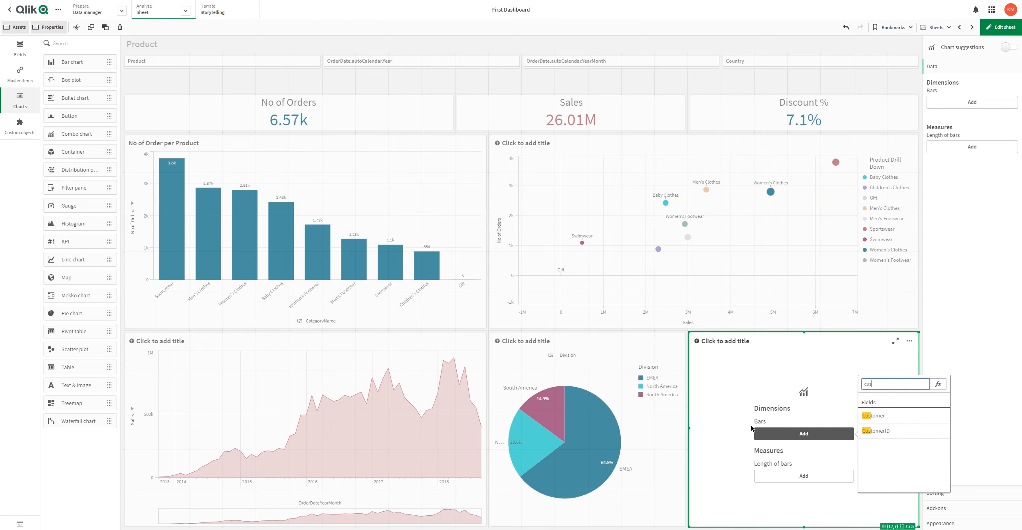
left_click(886, 422)
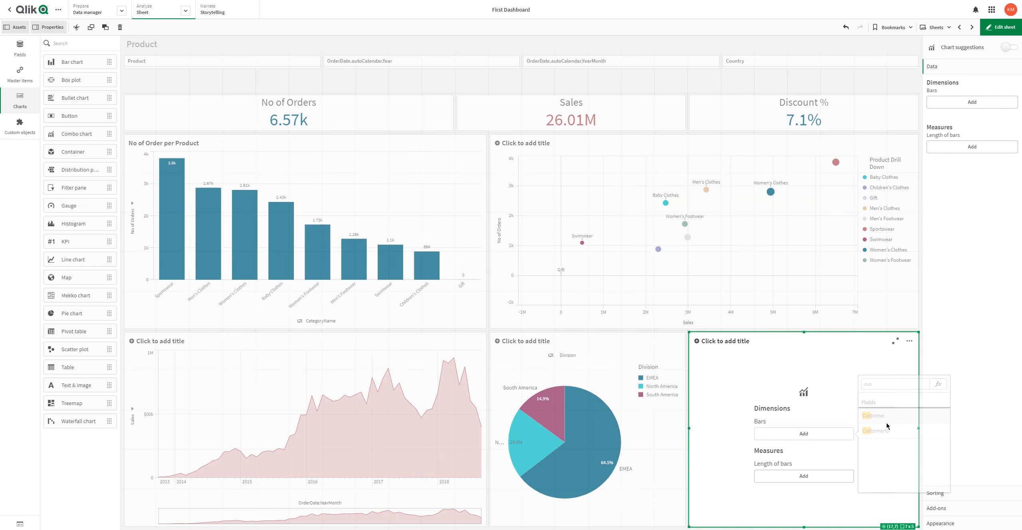
left_click(823, 479)
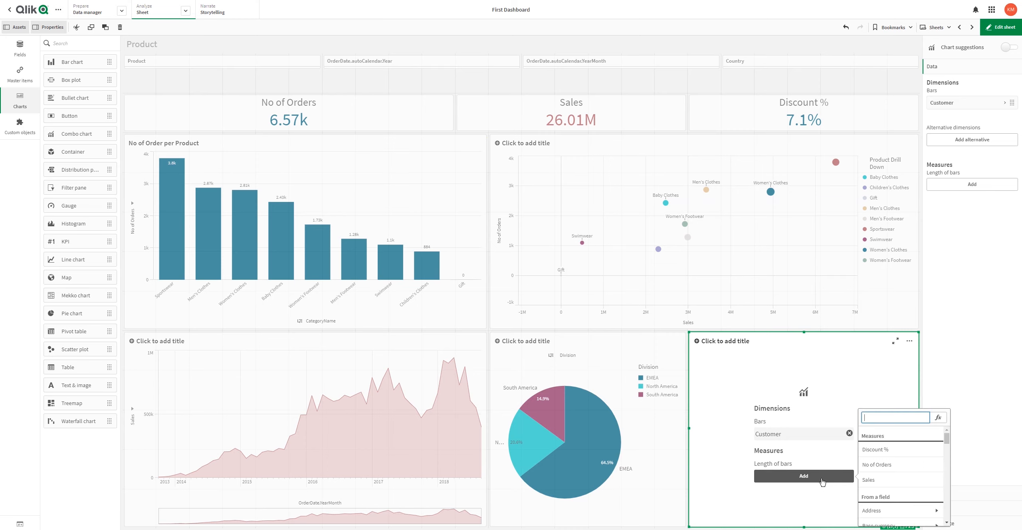
left_click(872, 480)
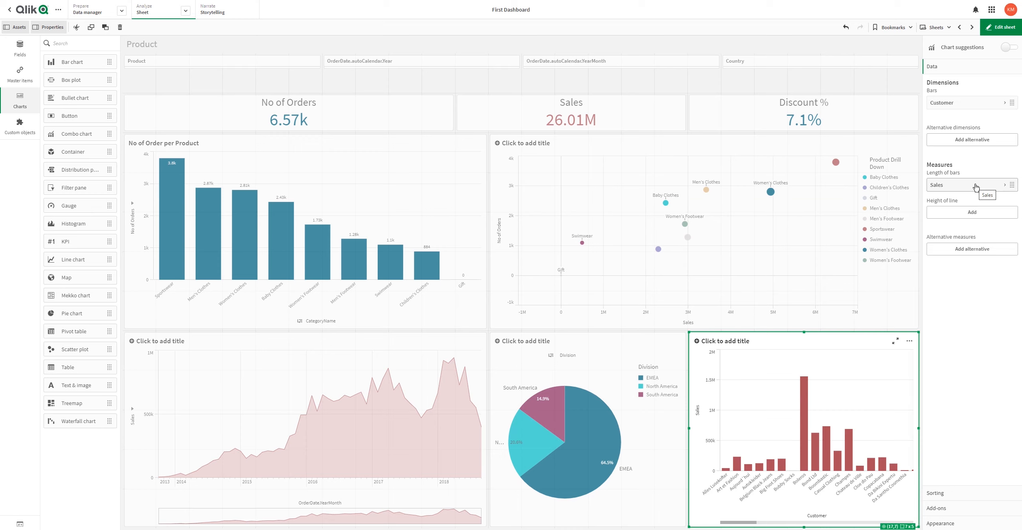
Sort the combo chart by Sales first and Customer second.
left_click(935, 493)
left_click_drag(1014, 112, 1015, 96)
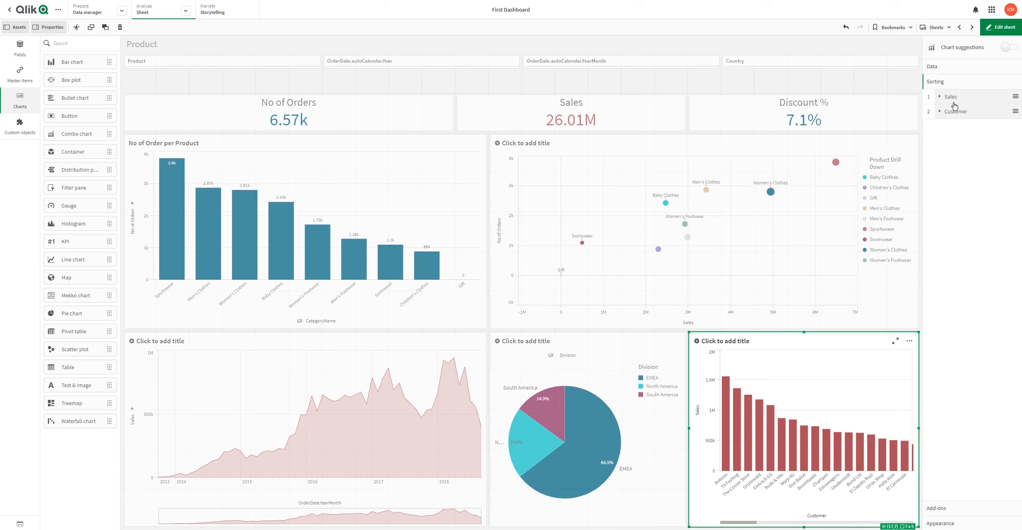
left_click(931, 66)
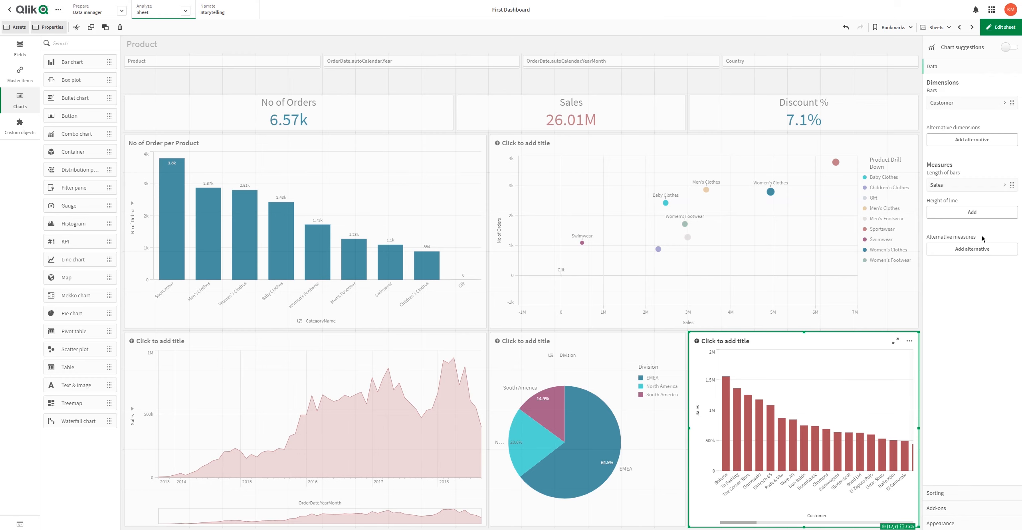
left_click(956, 213)
type("mar")
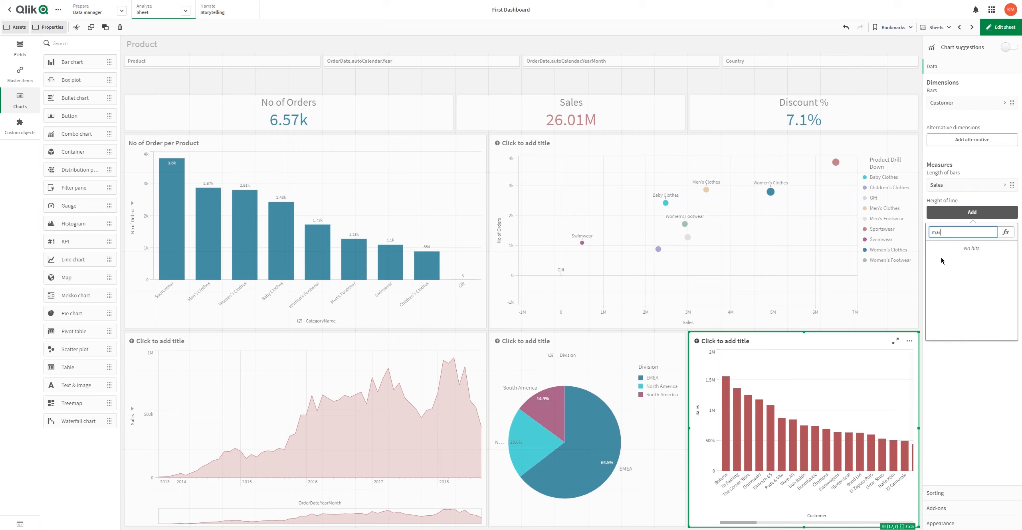
key("BackSpace")
key("BackSpace")
key("BackSpace")
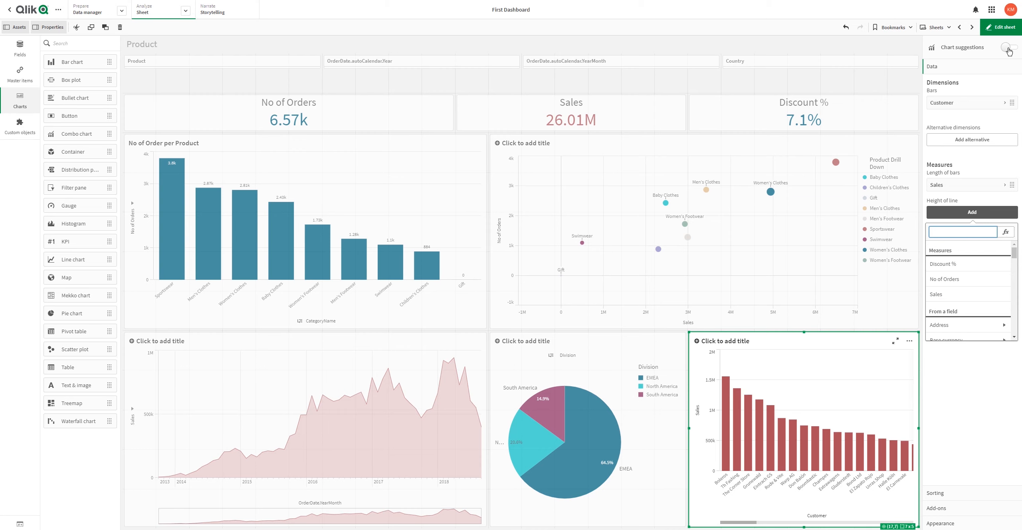
Copy the Margin KPI's expression Sum(UnitPrice*Quantity) - sum(UnitCost*Quantity) from the Overview sheet.
left_click(961, 27)
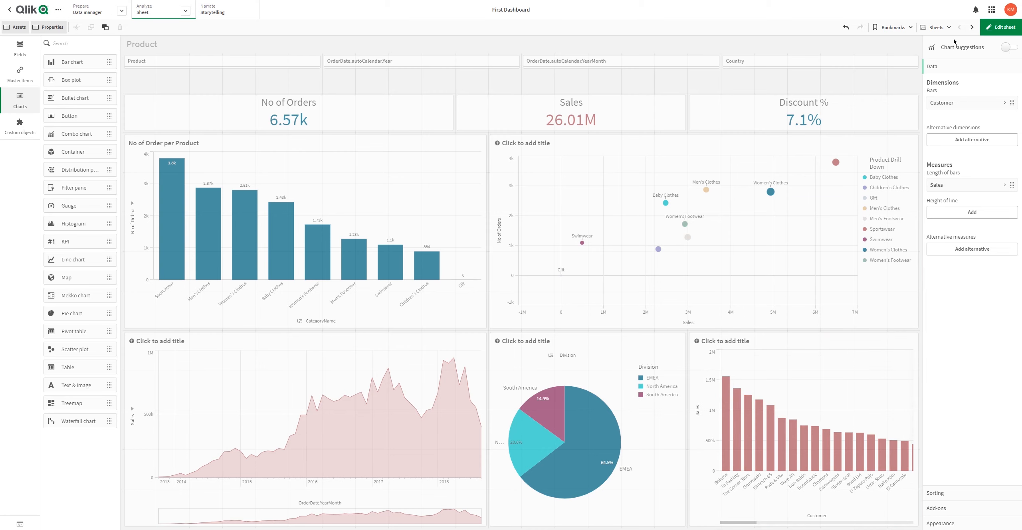
left_click(746, 78)
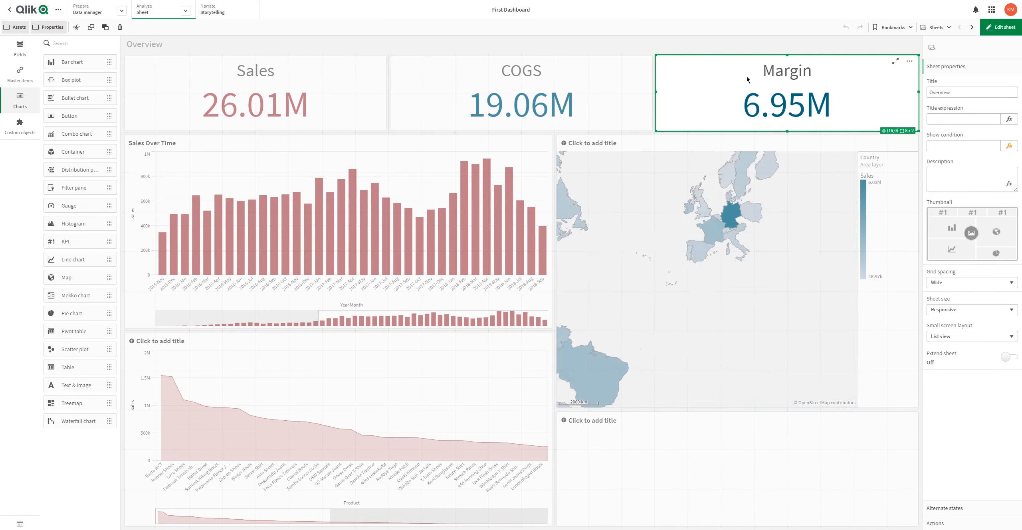
left_click(943, 107)
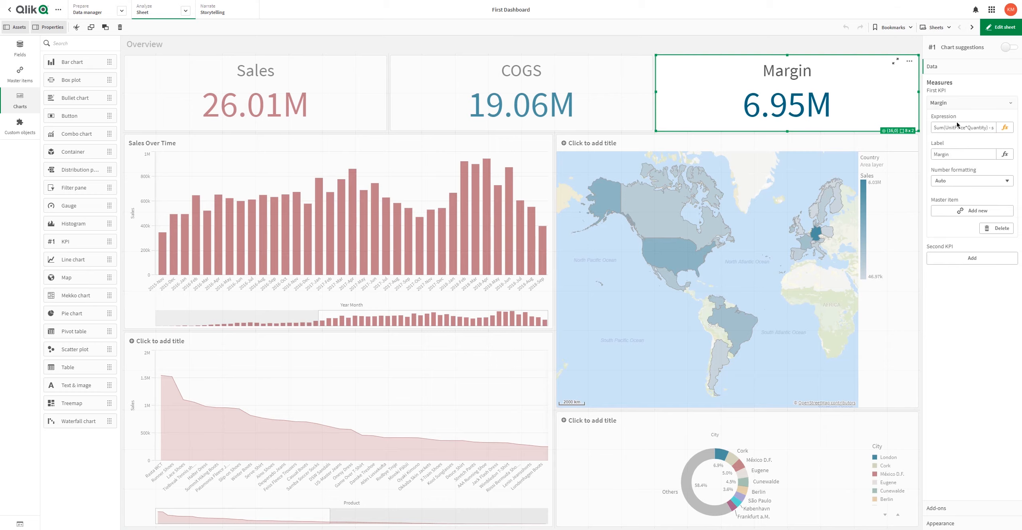
left_click(1004, 130)
left_click_drag(204, 33, 28, 34)
key("ctrl+c")
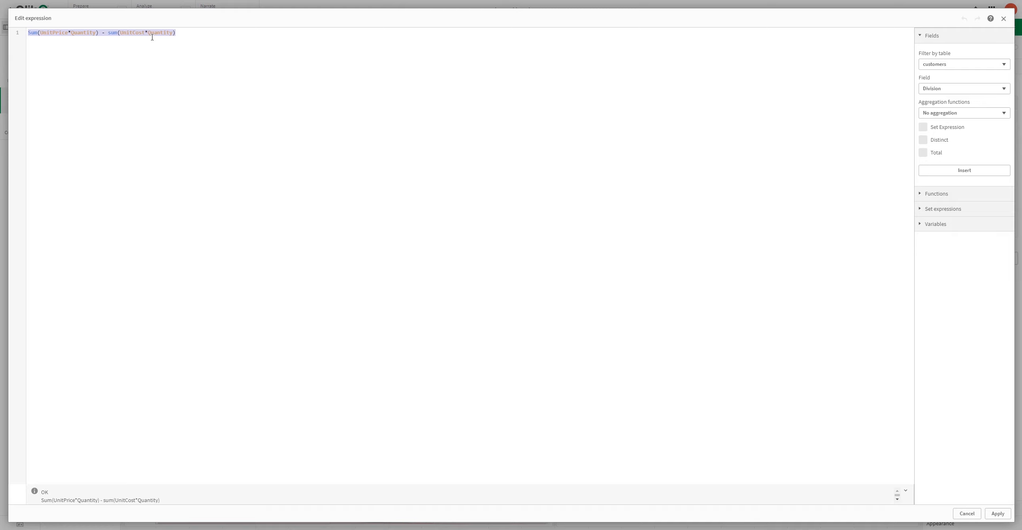
left_click(380, 201)
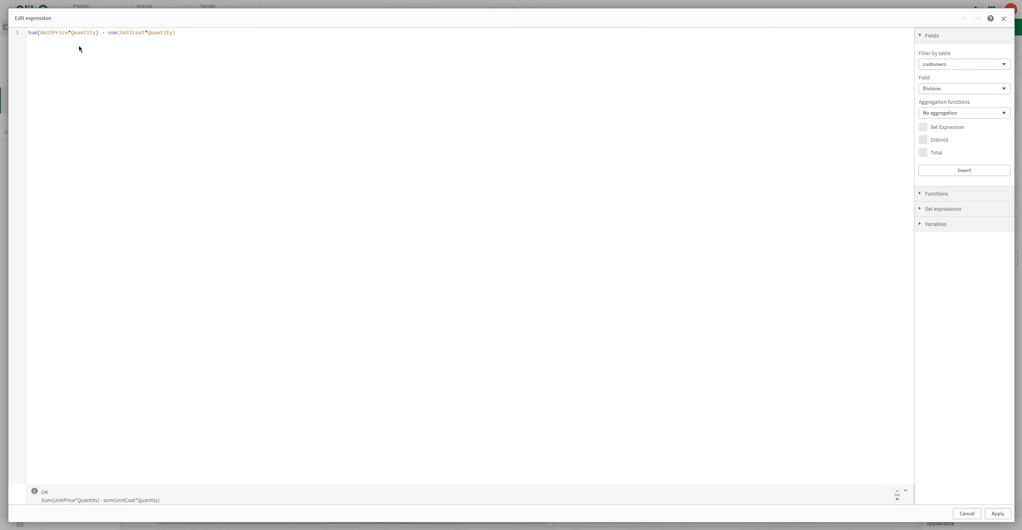
left_click(995, 513)
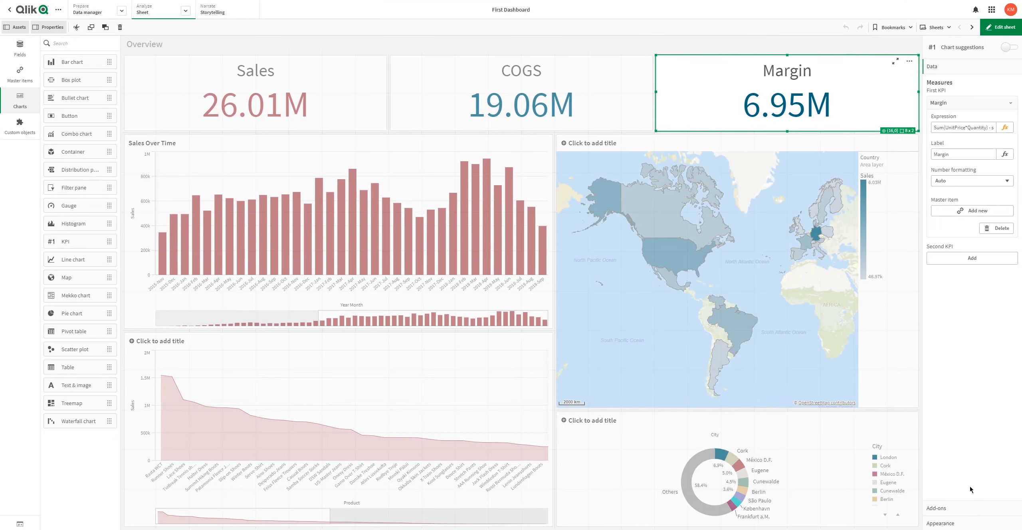
Create a master measure named Margin with the expression Sum(UnitPrice*Quantity) - sum(UnitCost*Quantity).
left_click(20, 76)
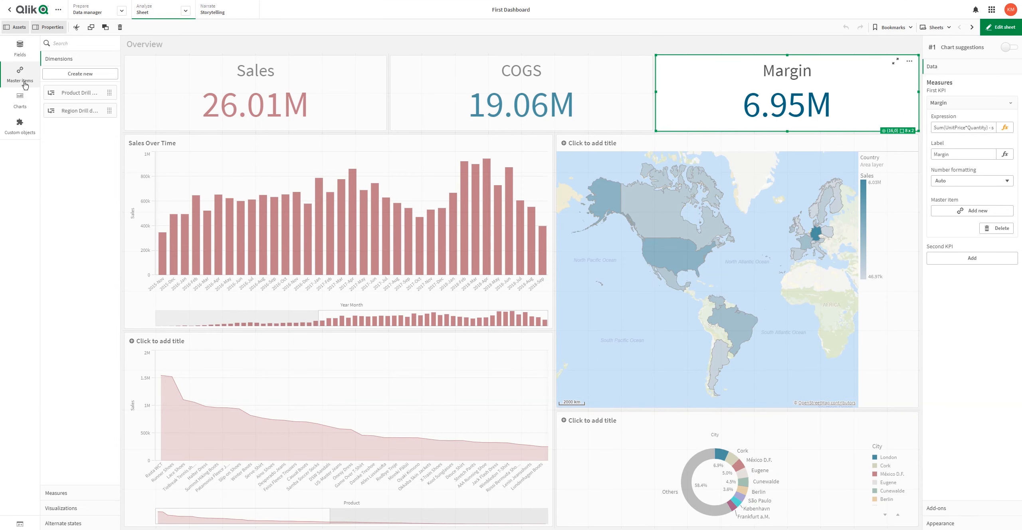
left_click(80, 493)
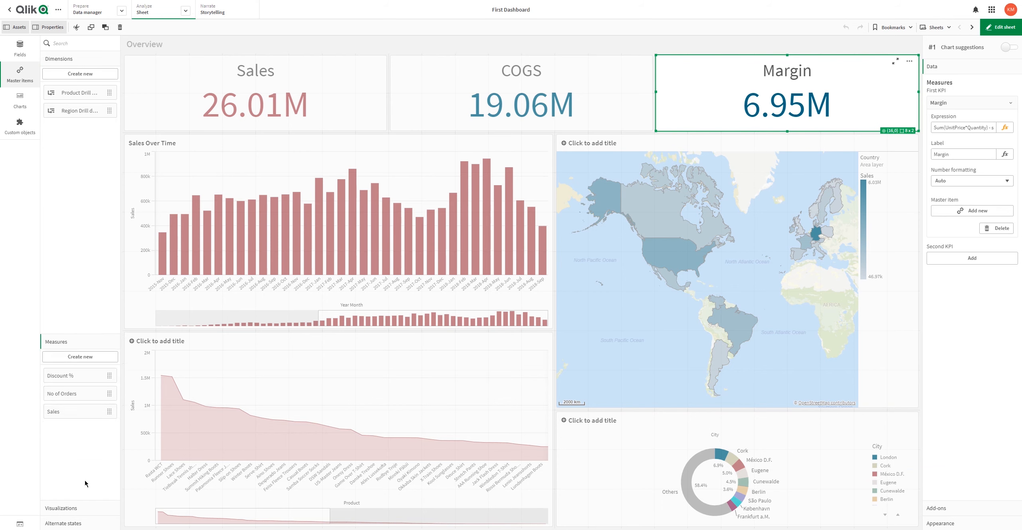
left_click(80, 89)
left_click(409, 177)
type("Margin")
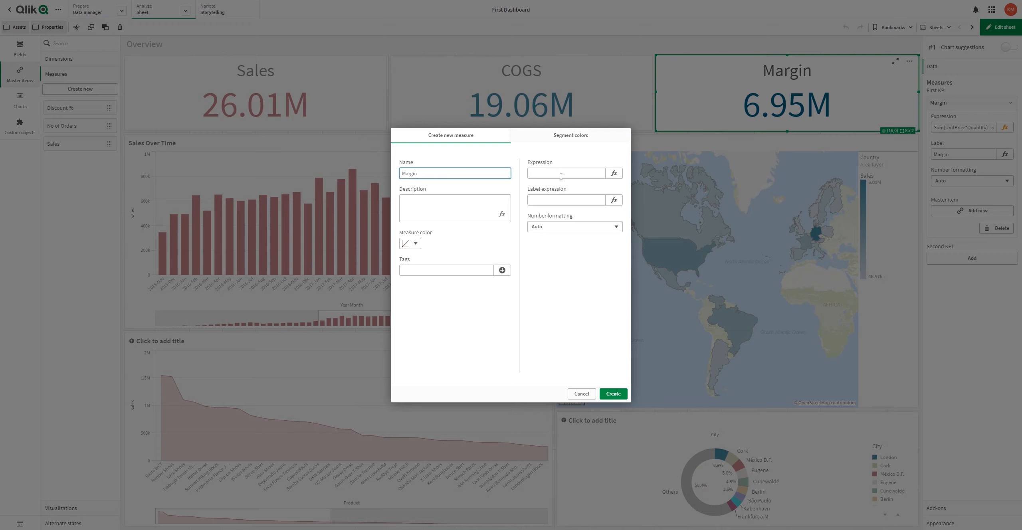
left_click(613, 174)
key("ctrl+v")
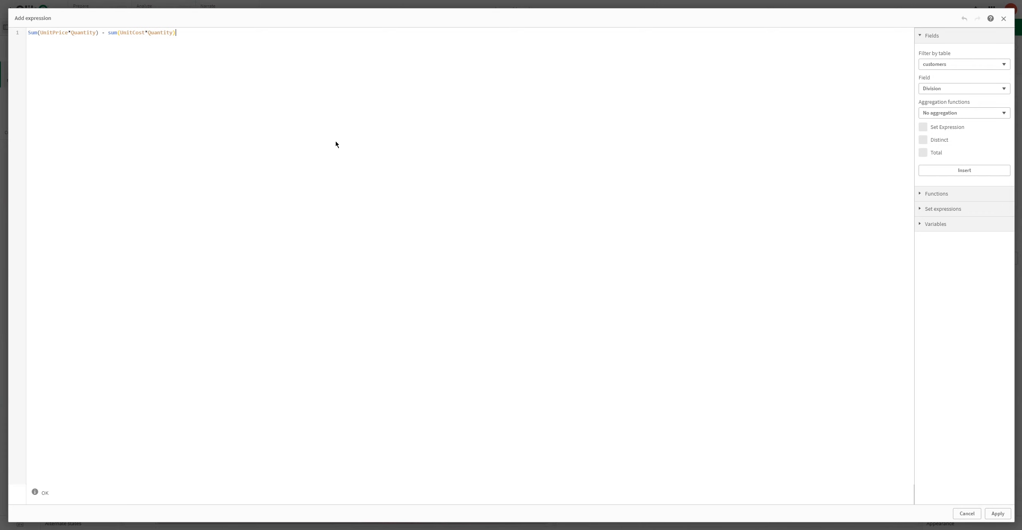
left_click(996, 514)
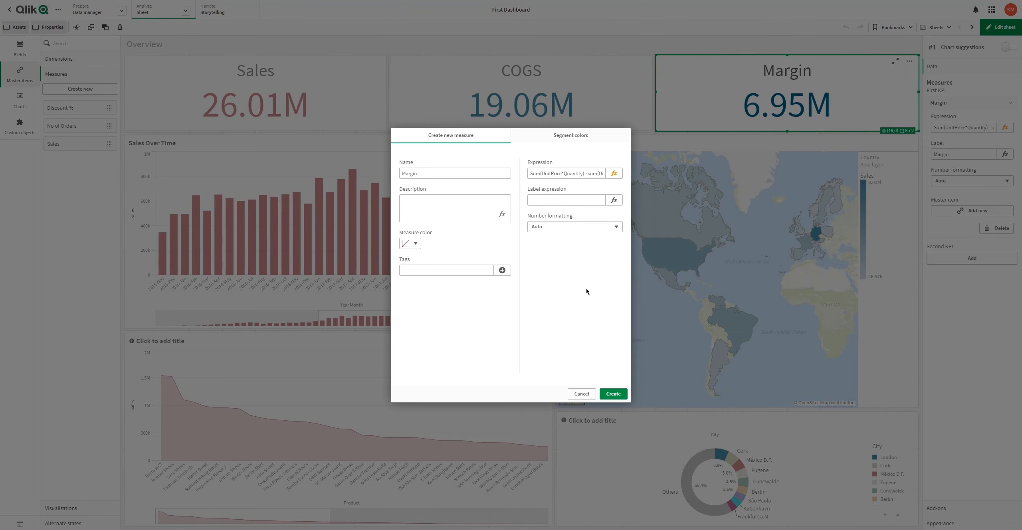
left_click(613, 393)
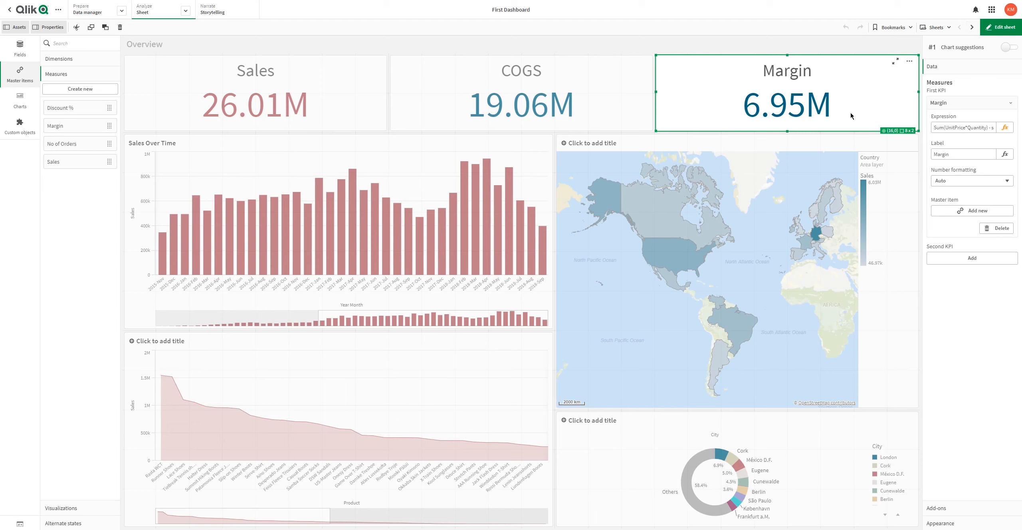
Replace the Margin KPI's own measure on the Overview sheet with the Margin master measure.
left_click(1001, 227)
left_click(965, 102)
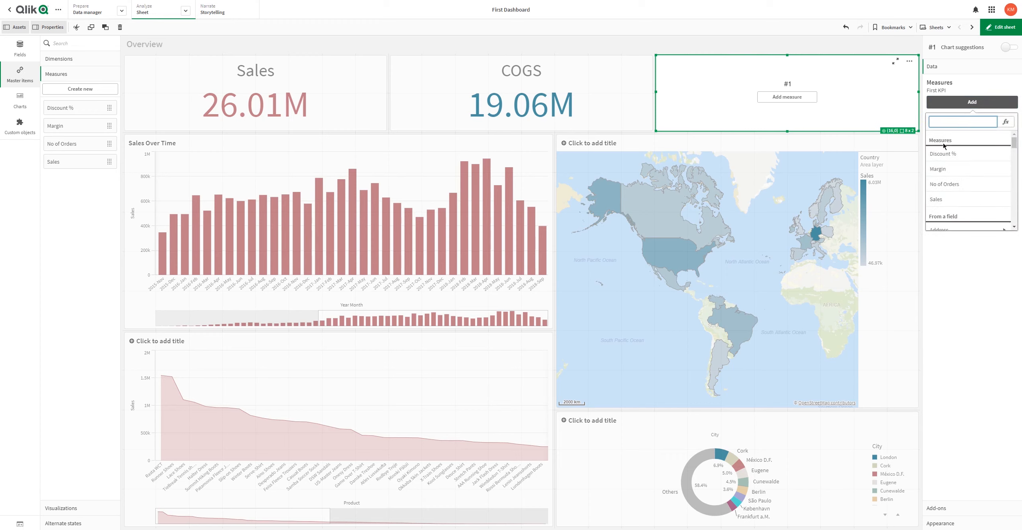
left_click(938, 169)
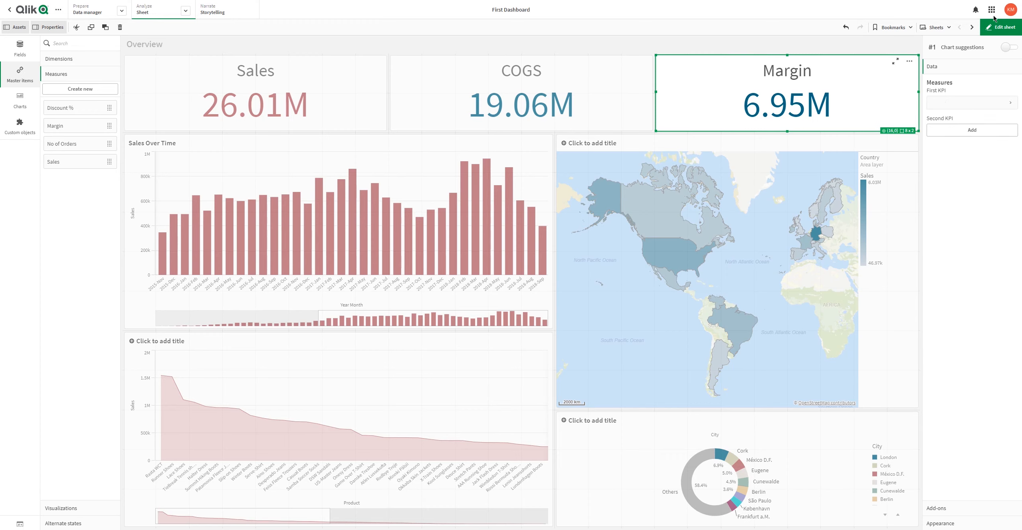
Return to the Product sheet and add Margin as the line measure of the customer combo chart.
left_click(972, 27)
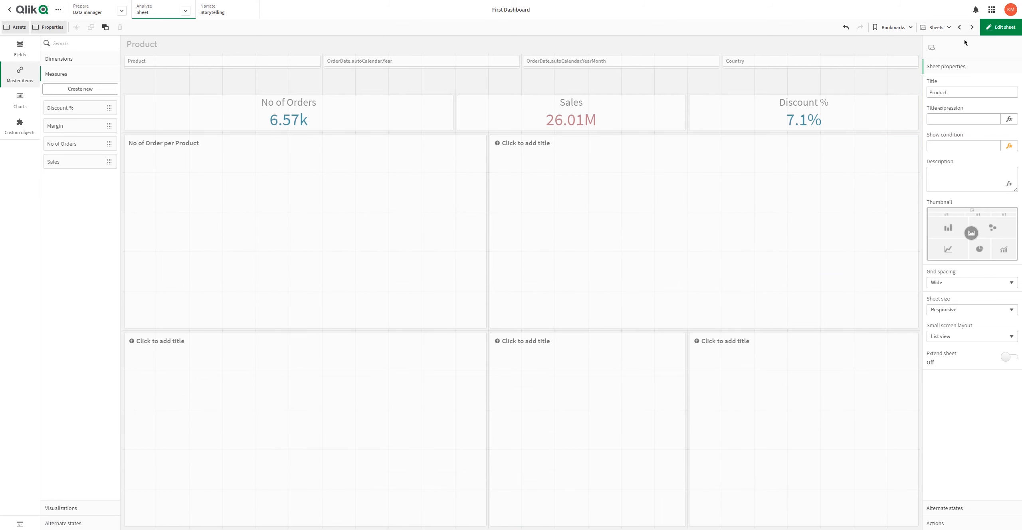
left_click(815, 345)
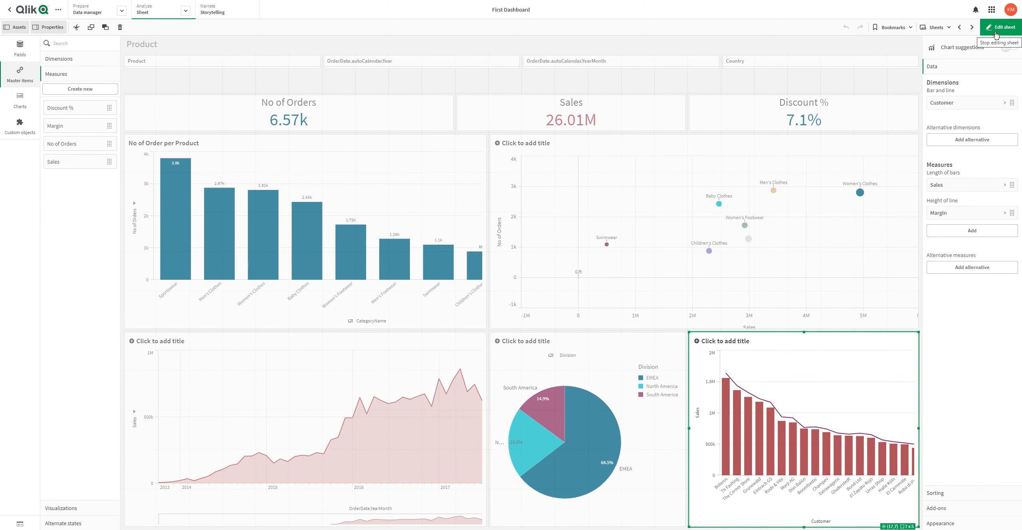
Duplicate the Margin master measure.
left_click(58, 129)
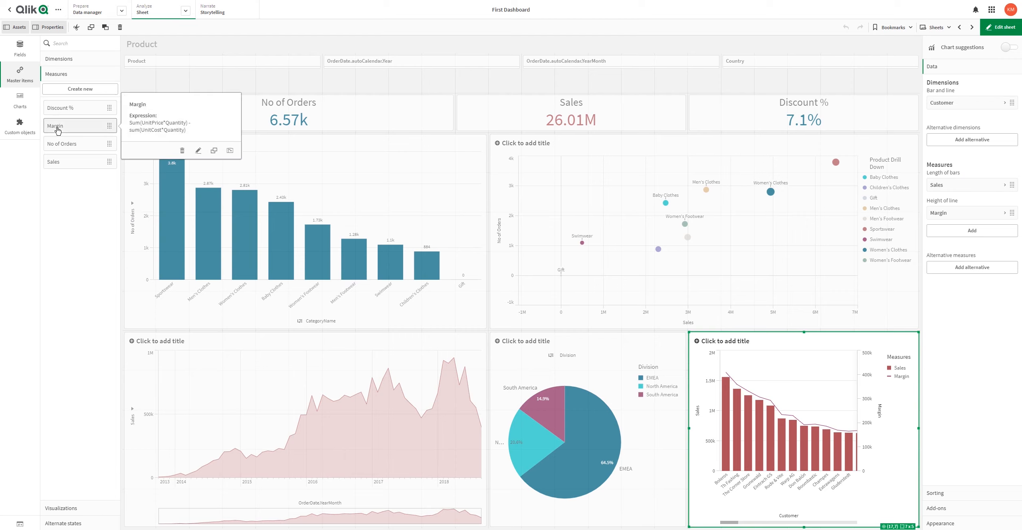
right_click(59, 129)
left_click(65, 134)
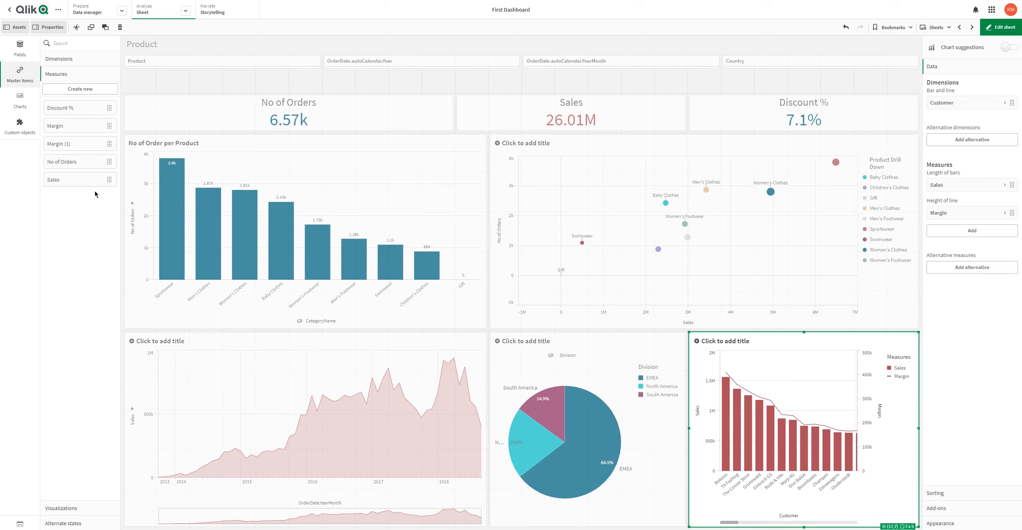
Change the duplicated Margin measure's expression to Sum(UnitPrice*Quantity - (UnitCost*Quantity))/ Sum(UnitPrice*Quantity).
left_click(75, 144)
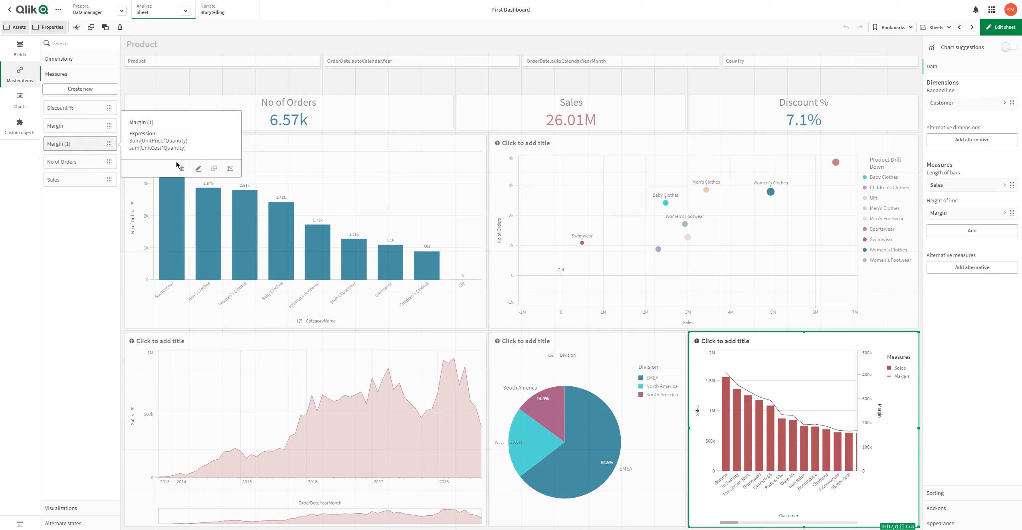
left_click(199, 168)
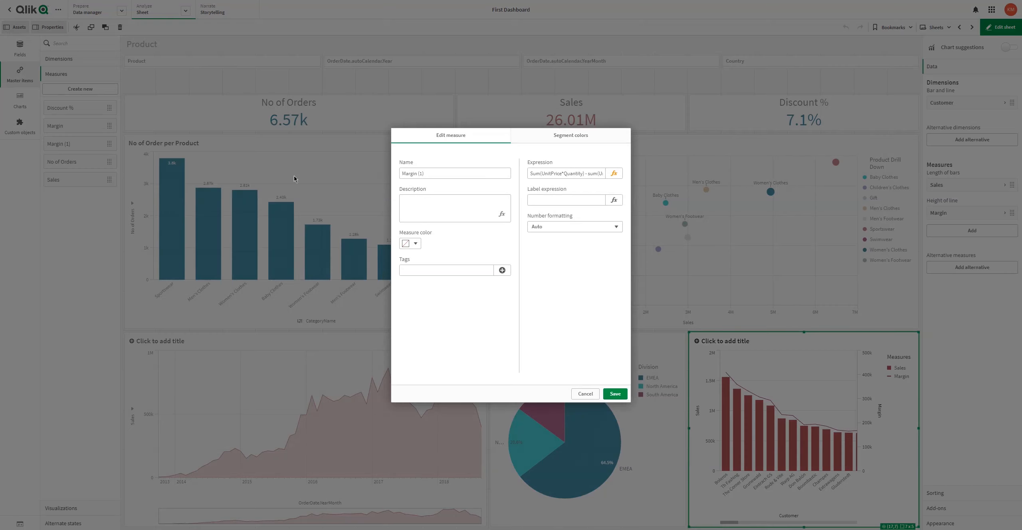
left_click(614, 172)
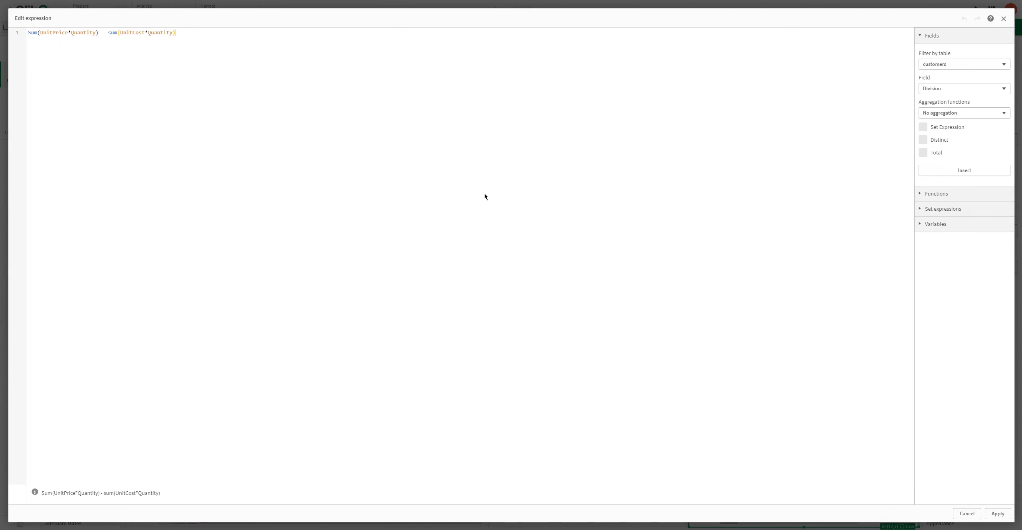
key("BackSpace")
key("BackSpace")
key("BackSpace")
key("BackSpace")
key("BackSpace")
key("BackSpace")
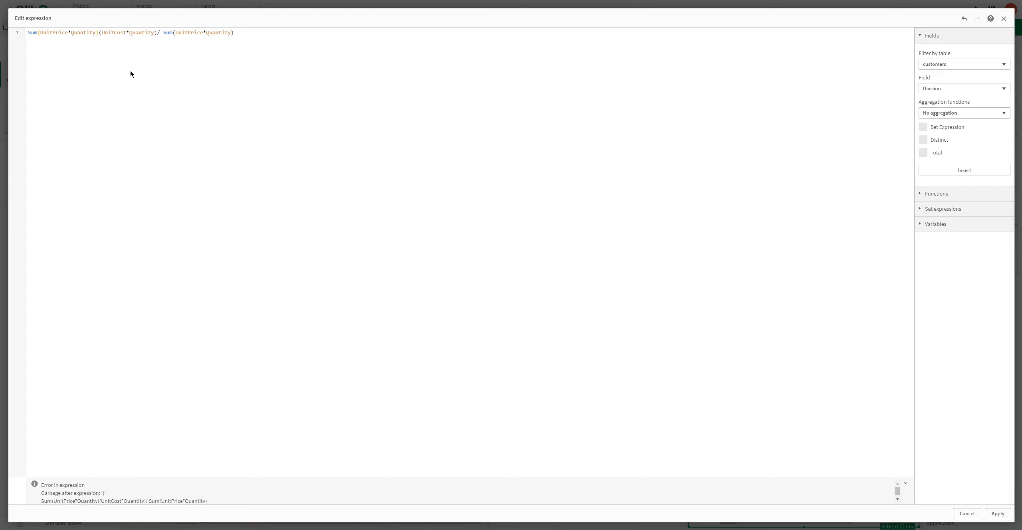
key("BackSpace")
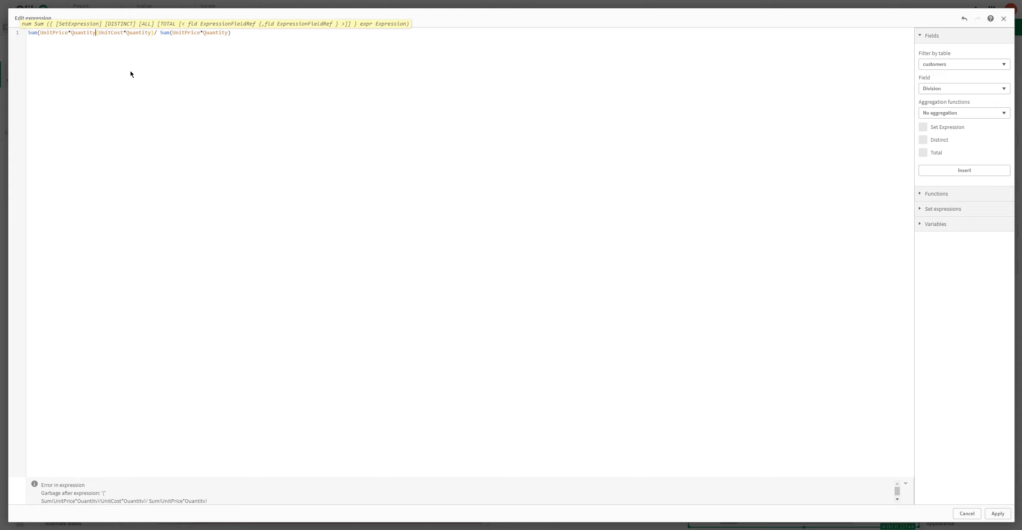
type("-")
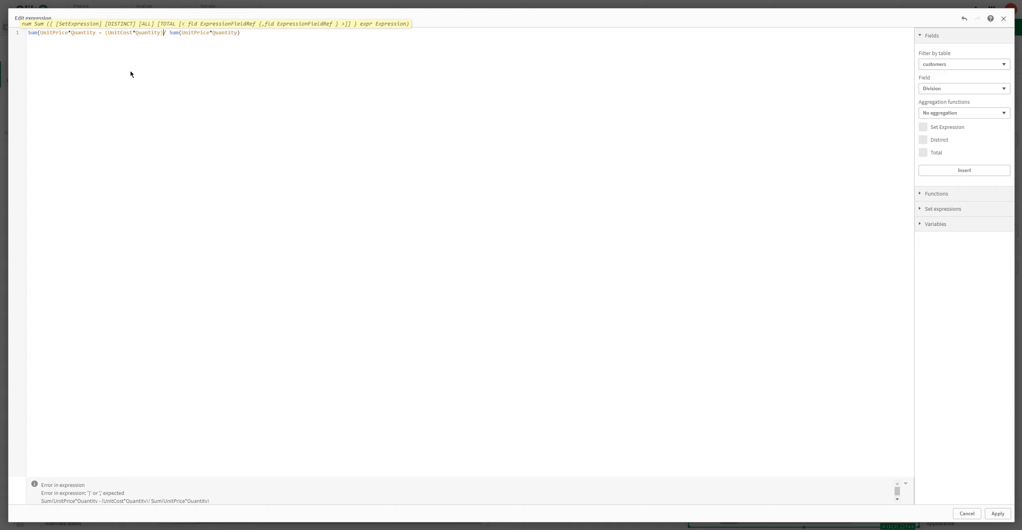
type(")")
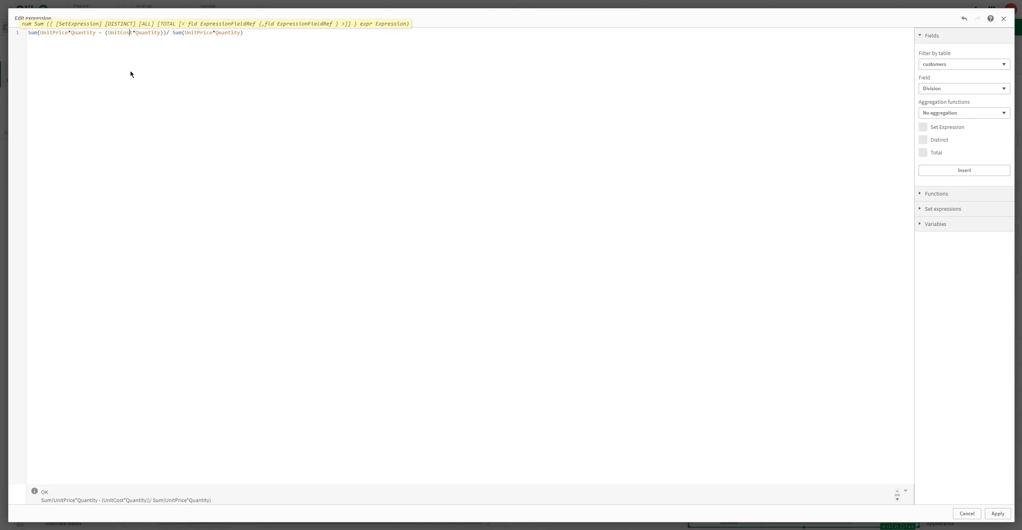
type(")")
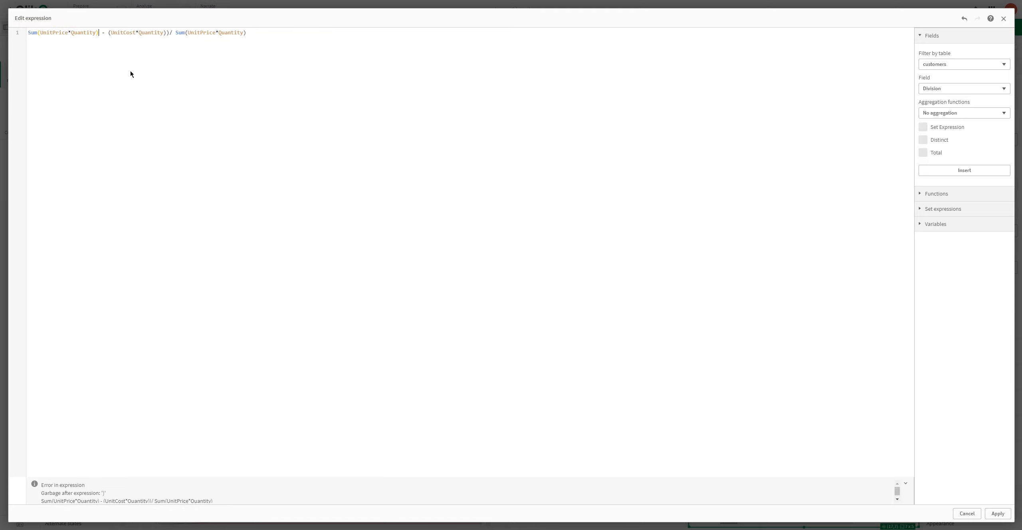
key("BackSpace")
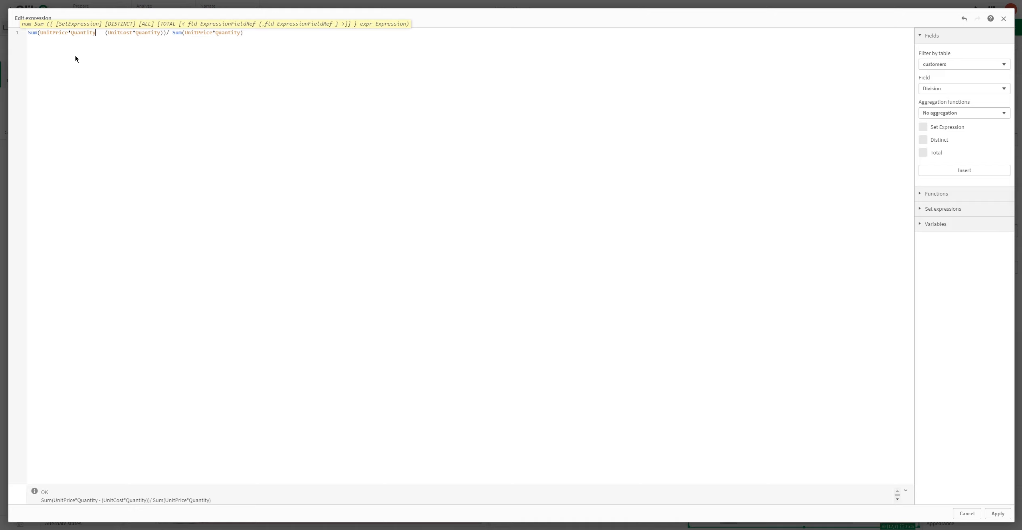
left_click(54, 42)
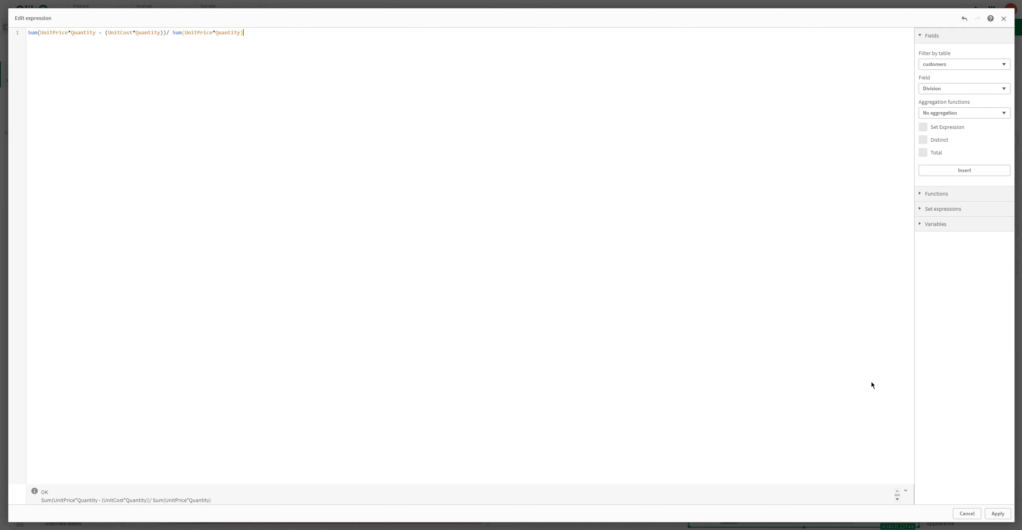
left_click(997, 514)
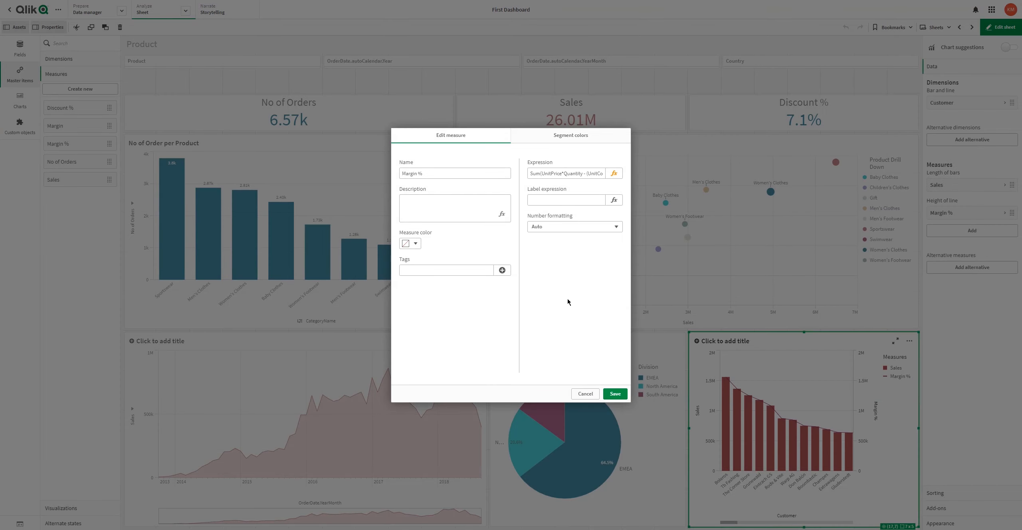
Format the Margin % measure as Number with the 12.34% pattern, save it and leave sheet editing.
left_click(564, 228)
left_click(555, 243)
left_click(557, 268)
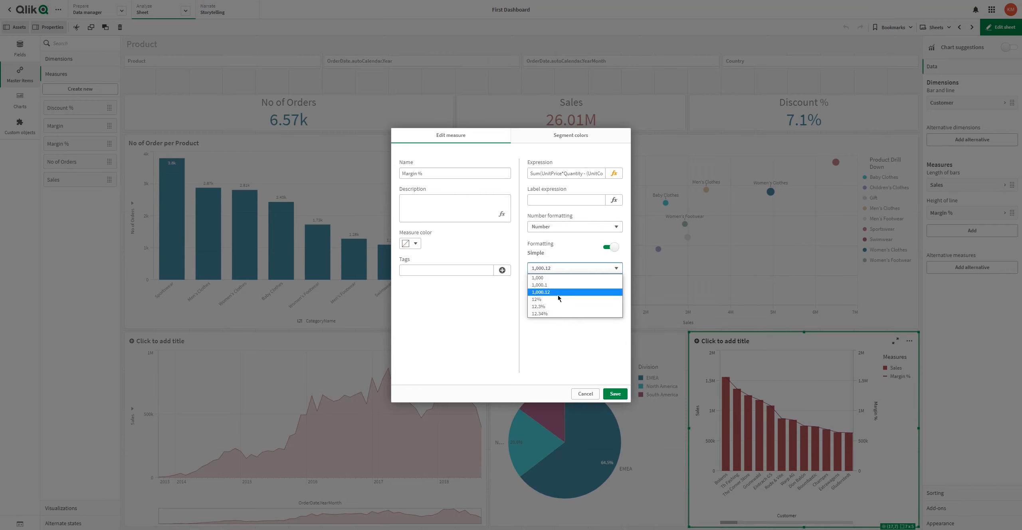
left_click(553, 313)
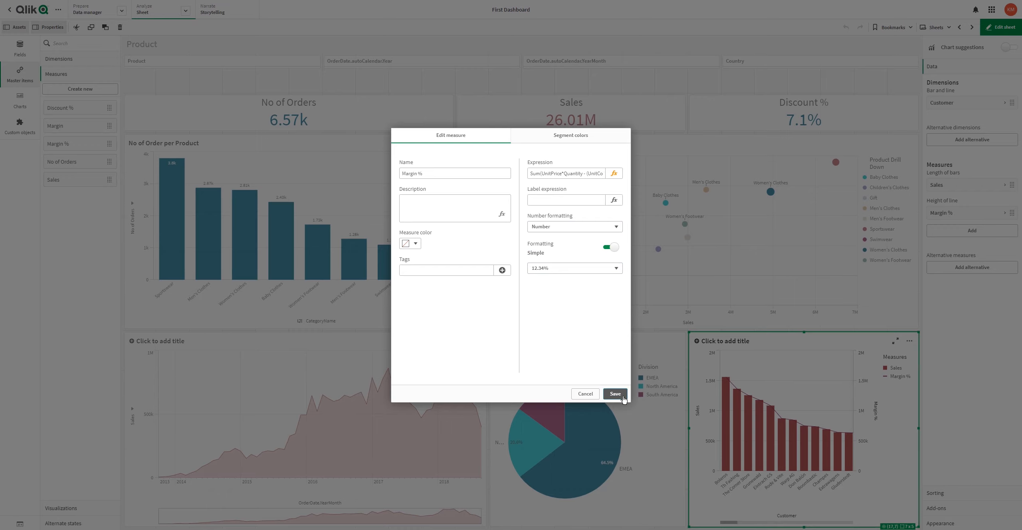
left_click(615, 393)
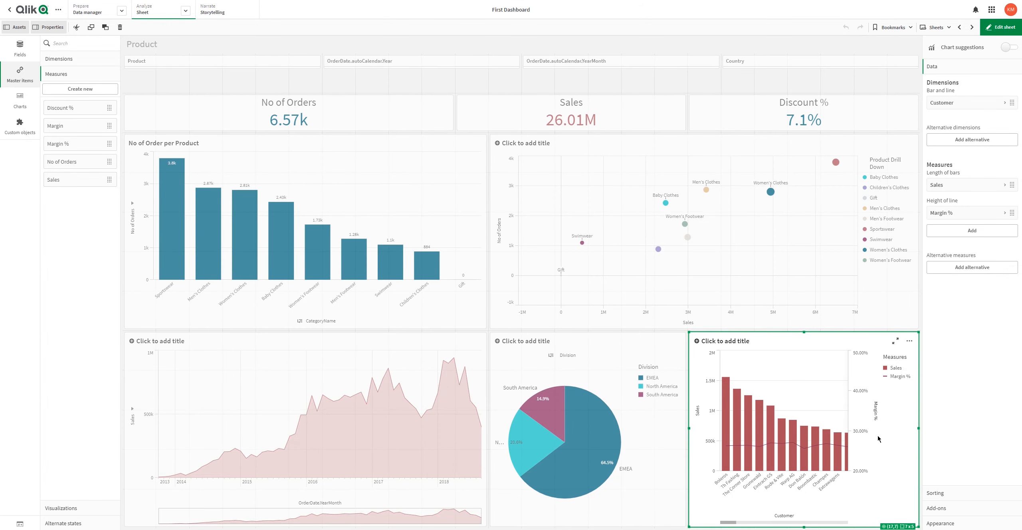
left_click(1001, 27)
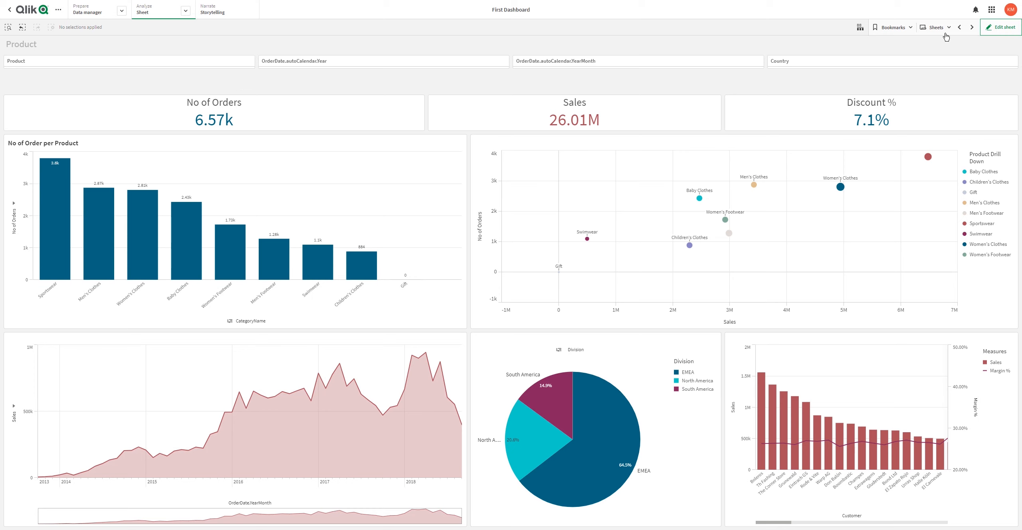
Reopen the Product sheet for editing and retitle the OrderDate.autoCalendar.Year filter as Year.
left_click(1000, 27)
left_click(353, 67)
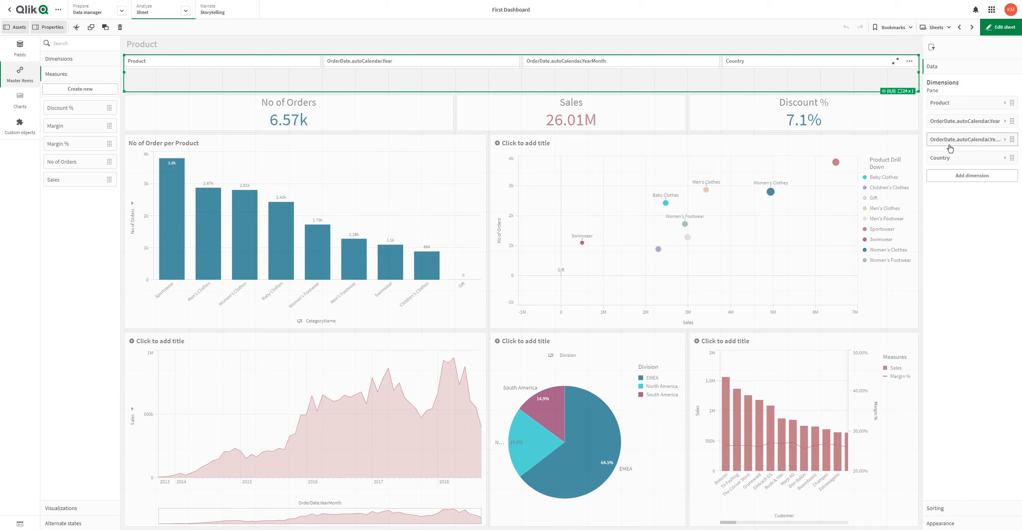
left_click(966, 121)
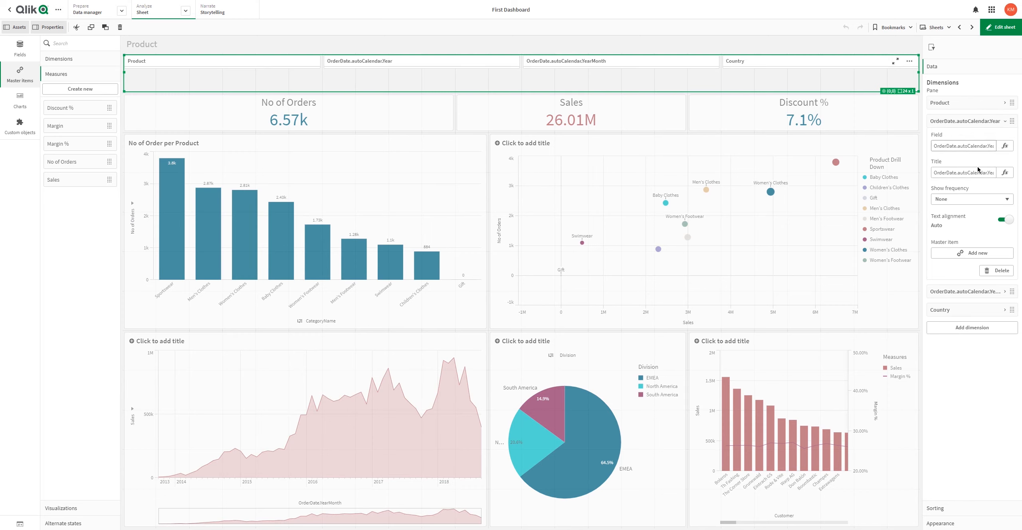
left_click(936, 175)
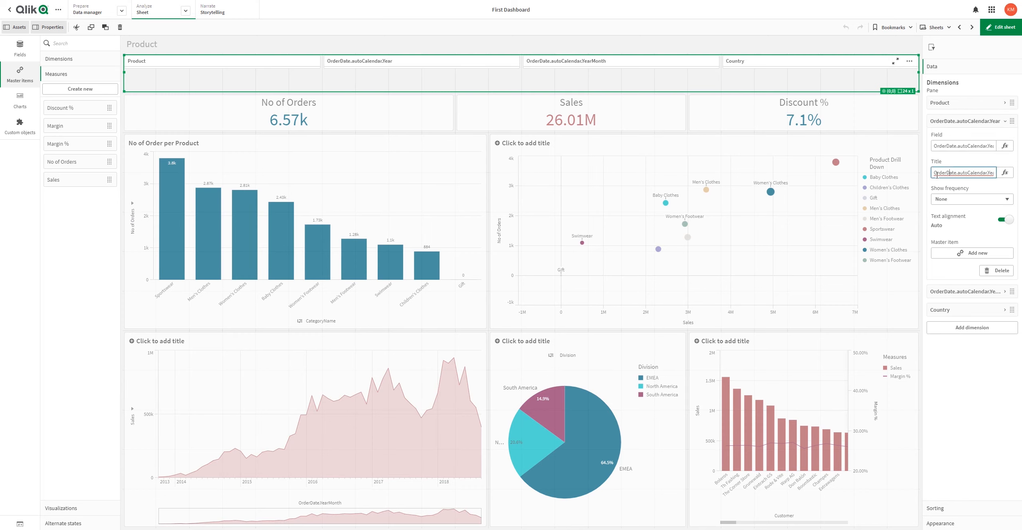
key("ctrl+a")
key("BackSpace")
type("Year")
key("Return")
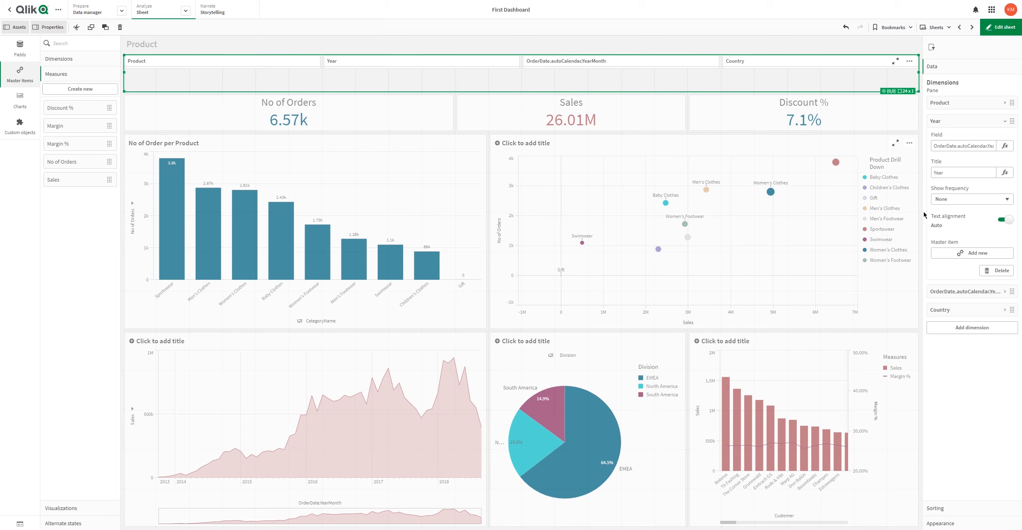
Retitle the OrderDate.autoCalendar.YearMonth filter as Year Month.
left_click(974, 121)
left_click(974, 139)
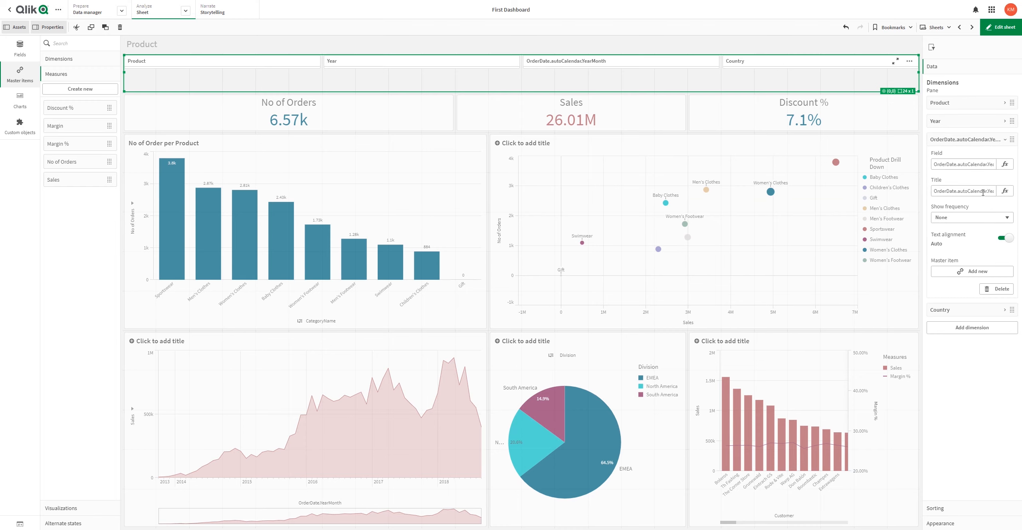
double_click(978, 189)
left_click(979, 189)
type("Year")
key("Delete")
key("Delete")
key("Delete")
key("Delete")
key("Delete")
key("Delete")
key("Delete")
key("Delete")
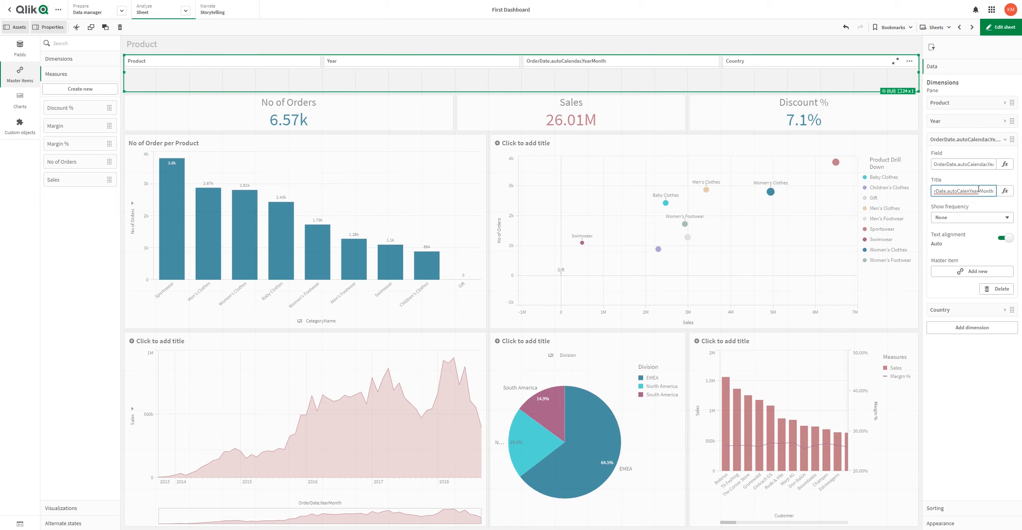
double_click(978, 189)
type("Year Mon")
left_click(980, 140)
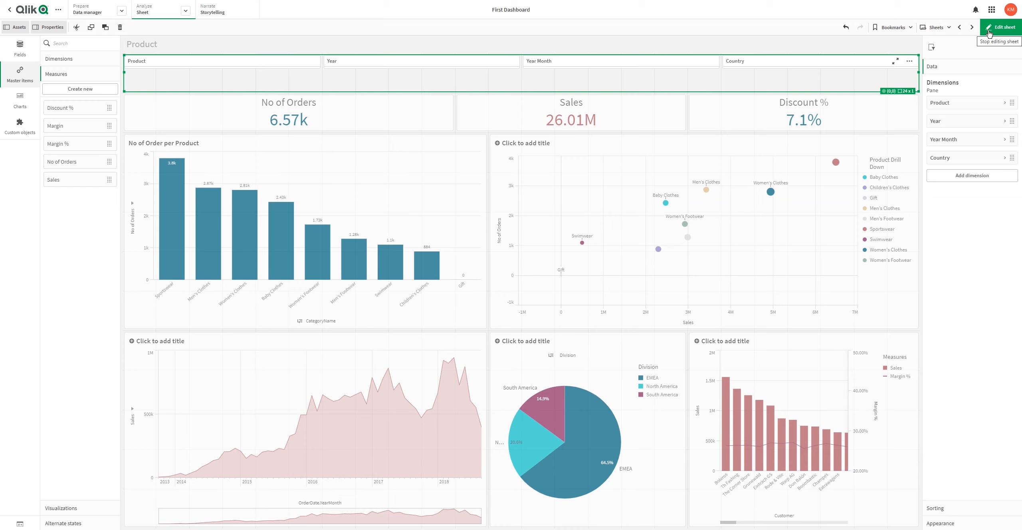
Set the No of Order per Product bar chart to horizontal orientation and finish editing the sheet.
left_click(447, 183)
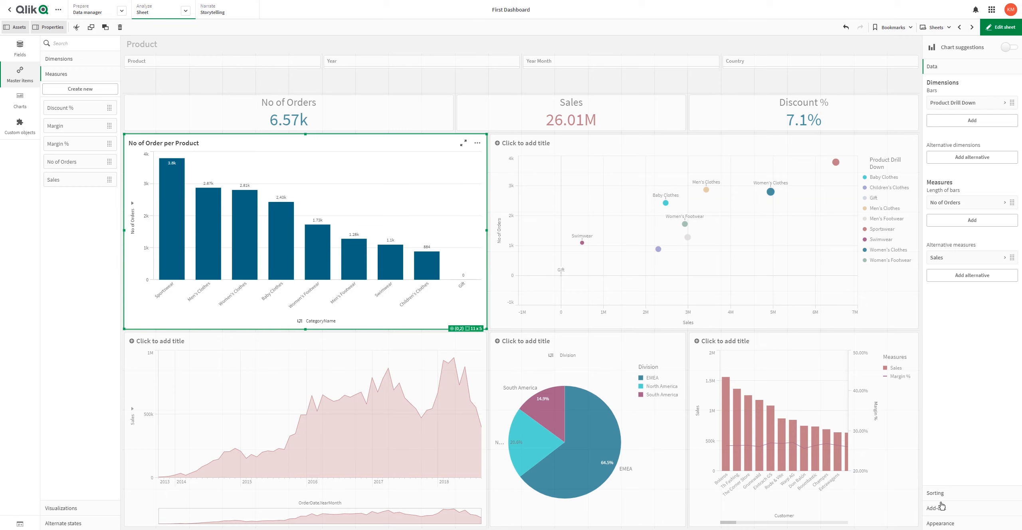
left_click(939, 523)
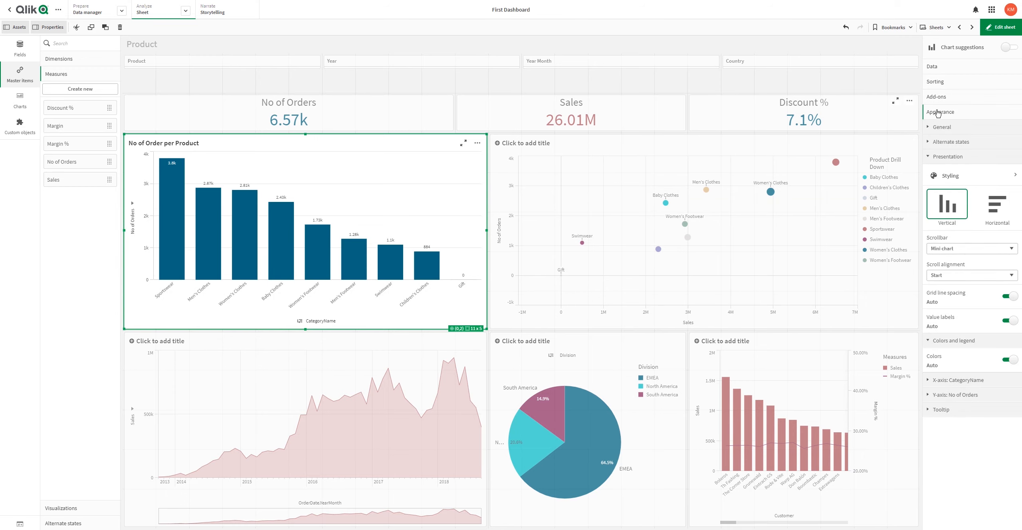
left_click(939, 158)
left_click(939, 158)
left_click(977, 210)
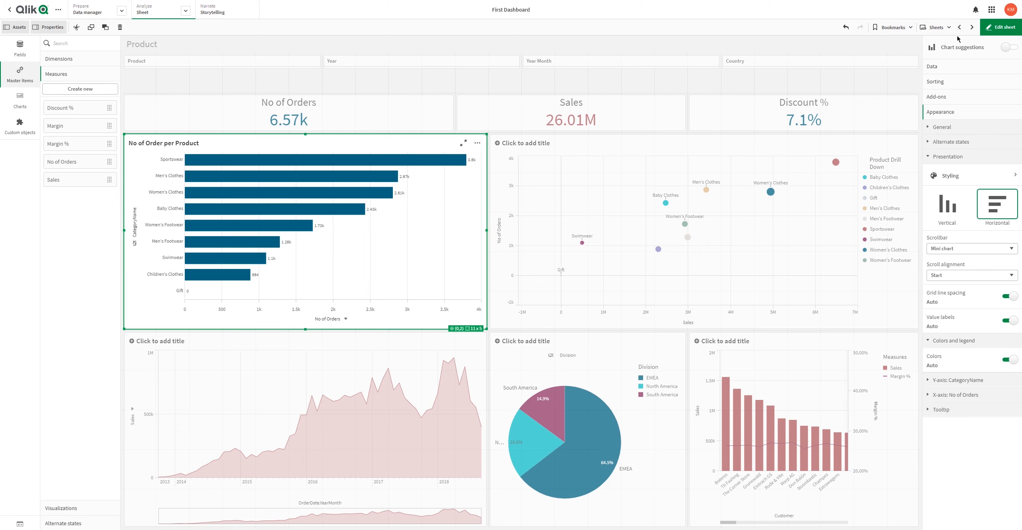
left_click(993, 29)
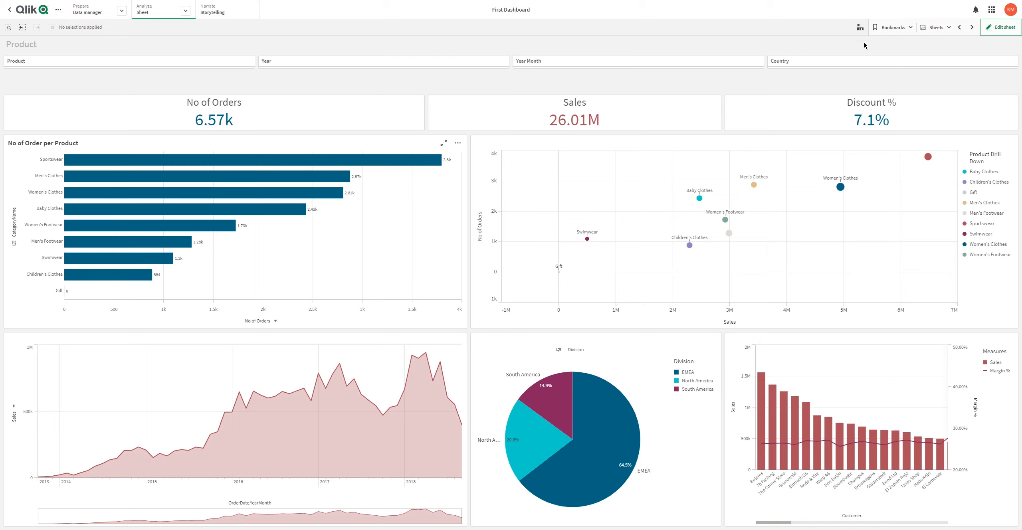
left_click(960, 28)
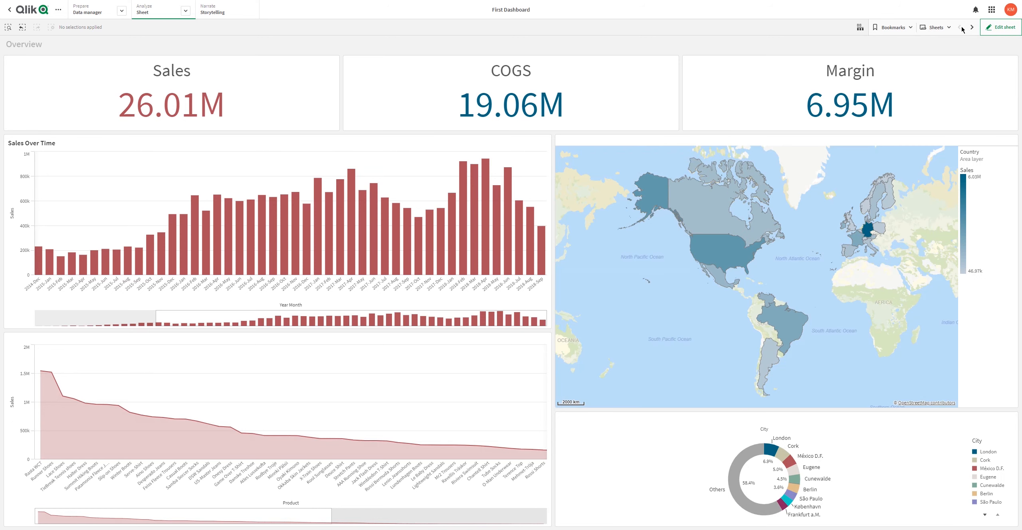
left_click(973, 28)
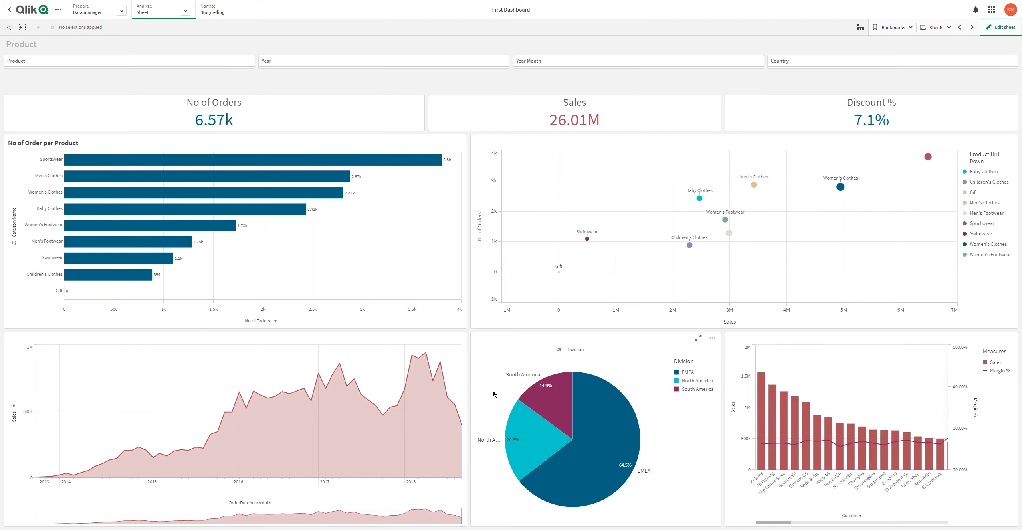
mouse_move(775, 407)
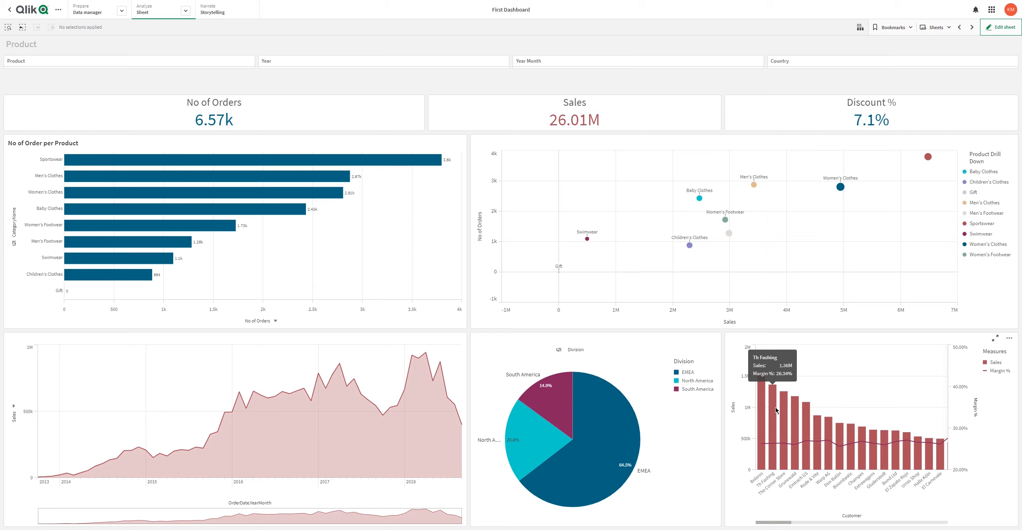